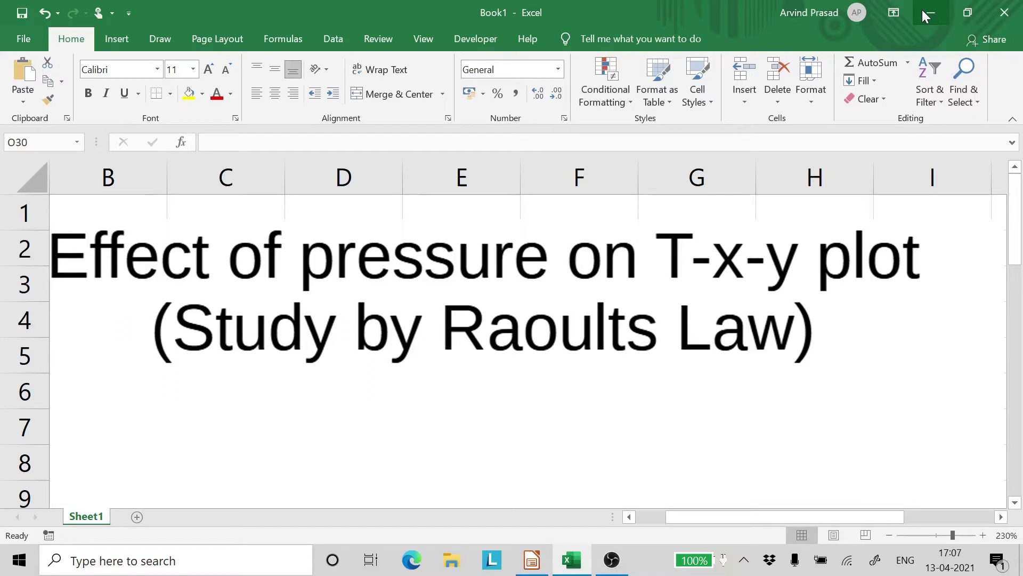
# Zoom the sheet out so more rows and columns are visible.
pyautogui.scroll(-2, 599, 237)
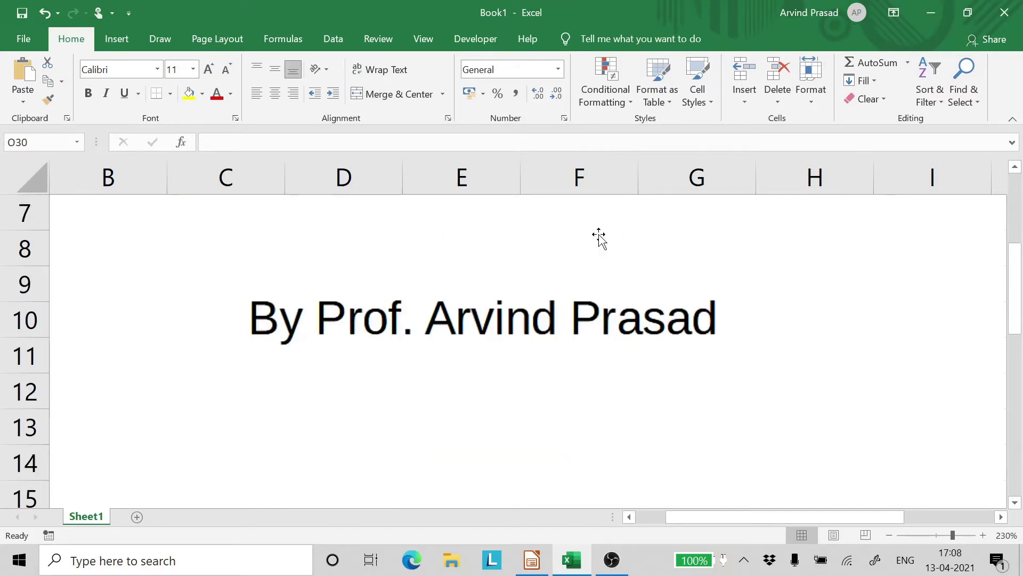
pyautogui.scroll(2, 584, 213)
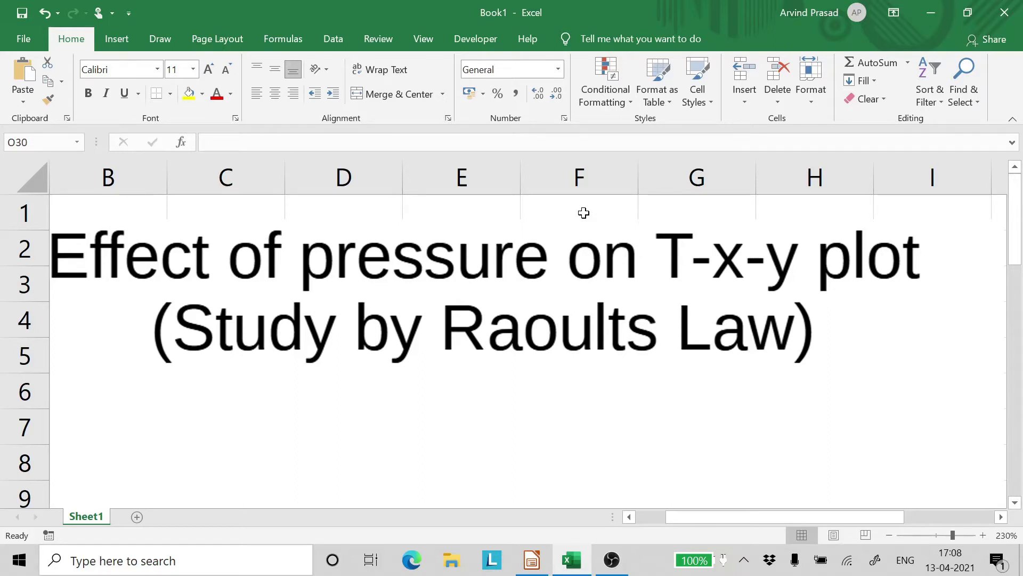
pyautogui.scroll(-3, 583, 213)
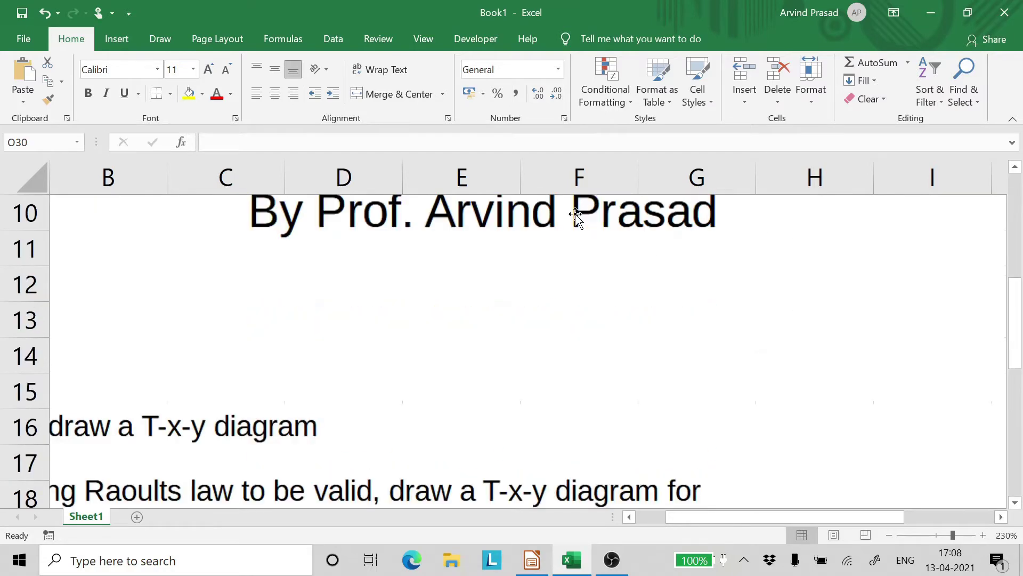
pyautogui.scroll(-1, 576, 218)
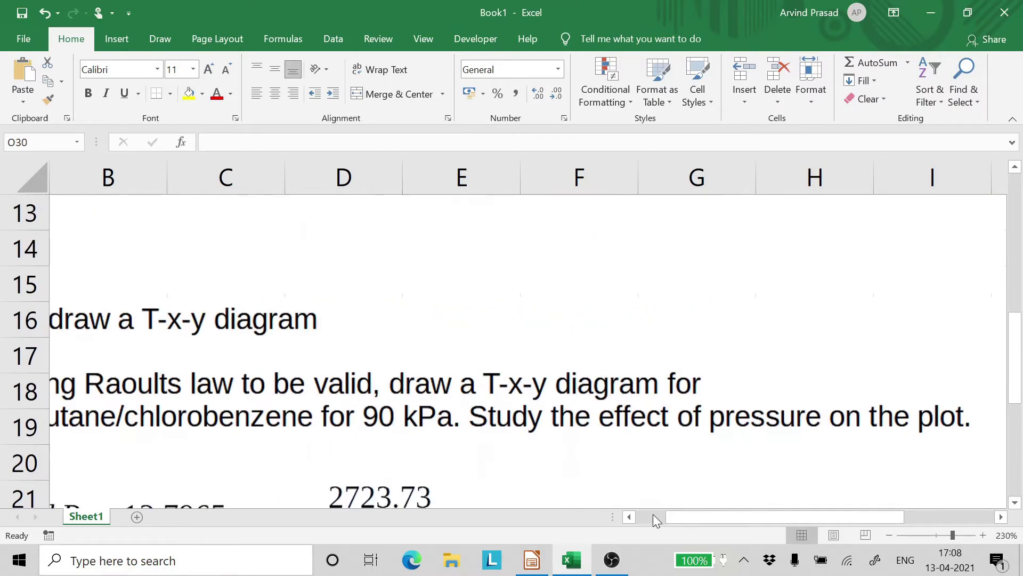
pyautogui.moveTo(669, 515); pyautogui.dragTo(596, 517)
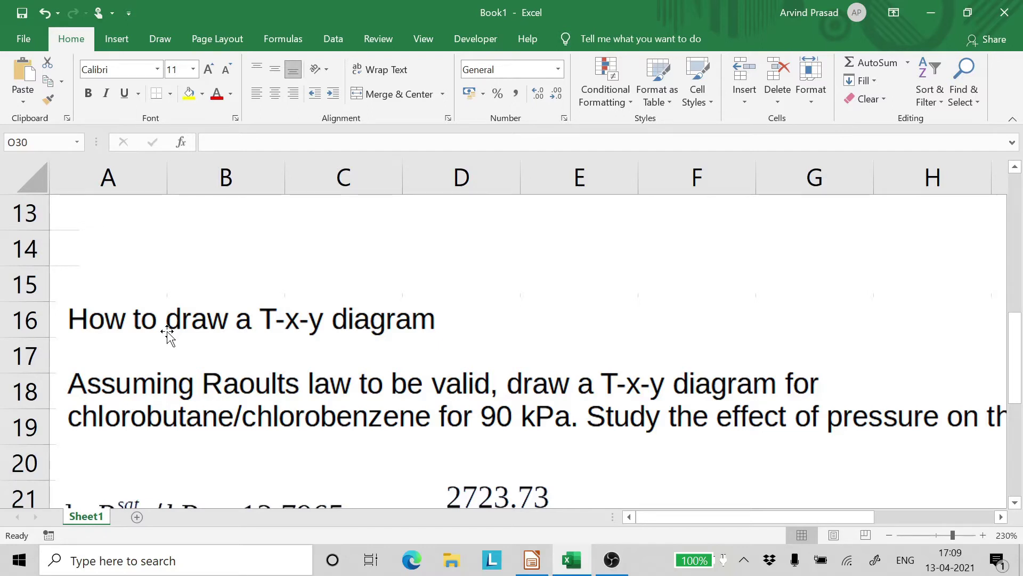
pyautogui.scroll(-1, 153, 352)
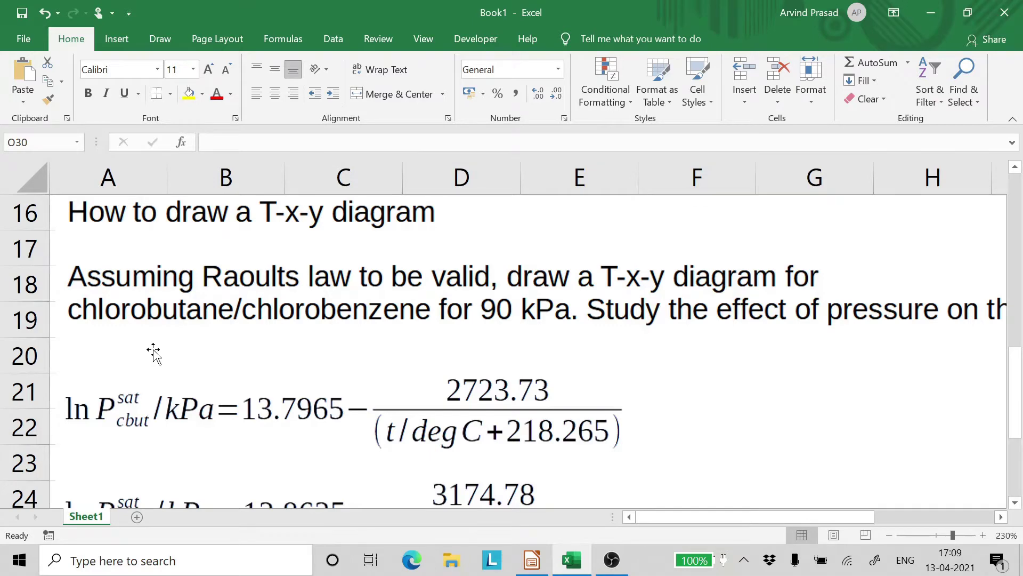
pyautogui.scroll(-1, 153, 353)
pyautogui.scroll(2, 153, 353)
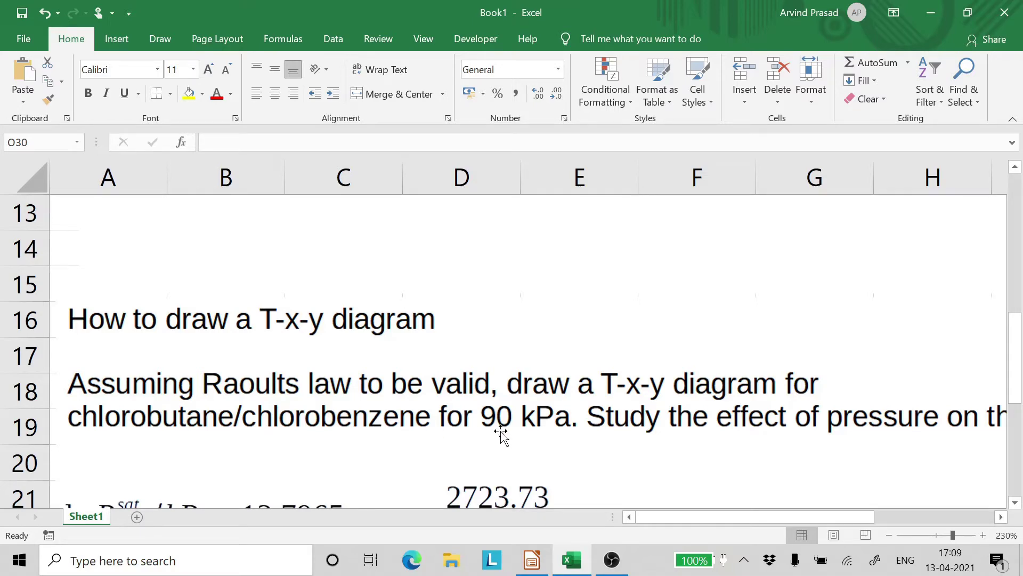
pyautogui.scroll(-2, 549, 422)
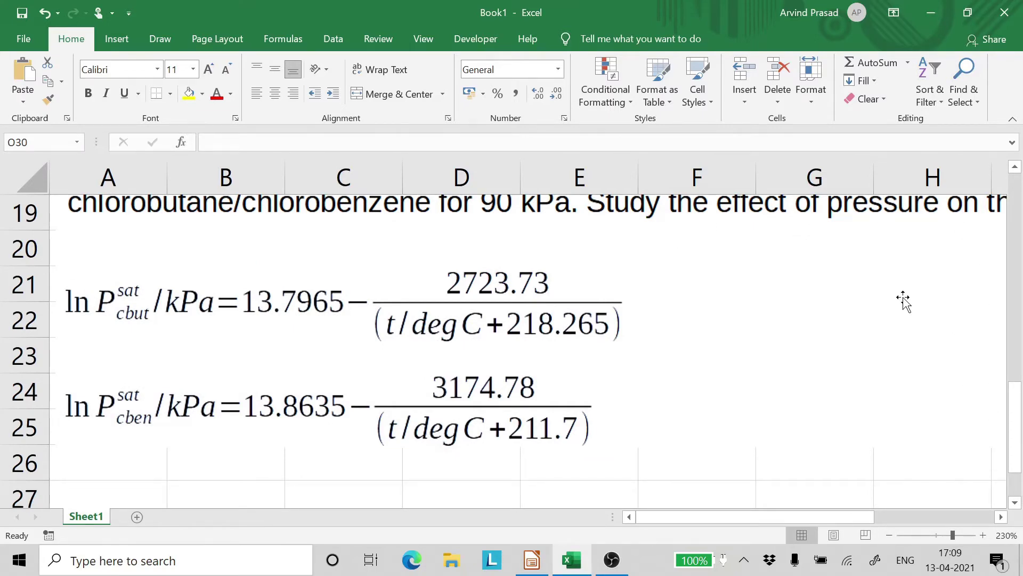
pyautogui.scroll(1, 905, 301)
pyautogui.scroll(-1, 904, 300)
pyautogui.scroll(-2, 488, 373)
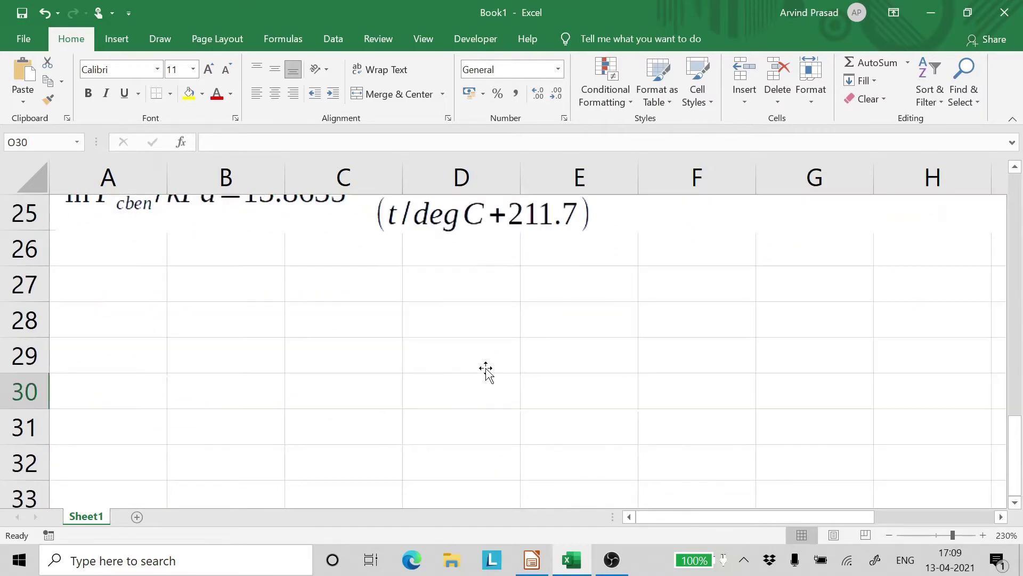
pyautogui.click(889, 535)
pyautogui.click(889, 535)
pyautogui.click(889, 535)
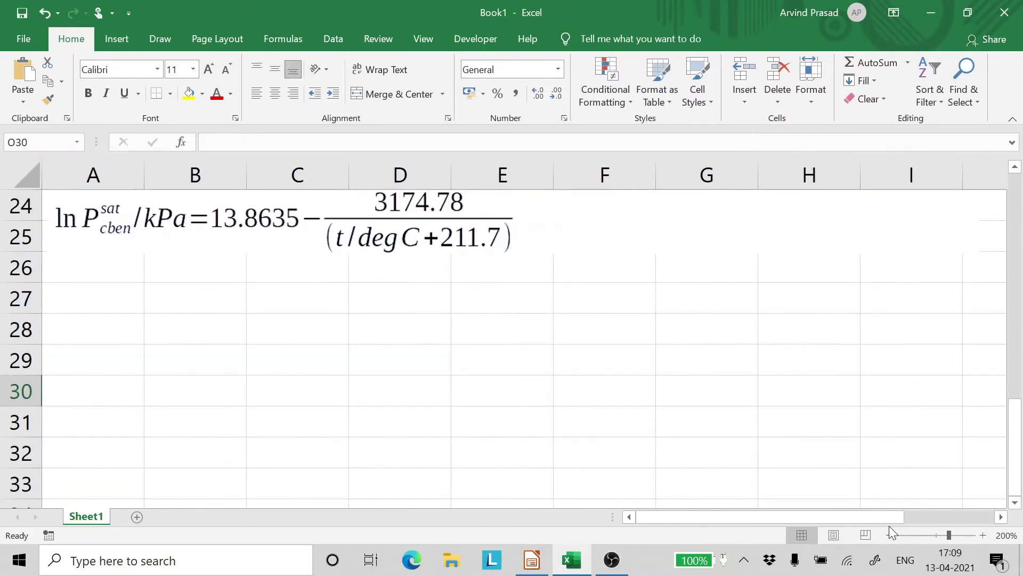
pyautogui.click(890, 534)
pyautogui.click(890, 534)
pyautogui.click(890, 534)
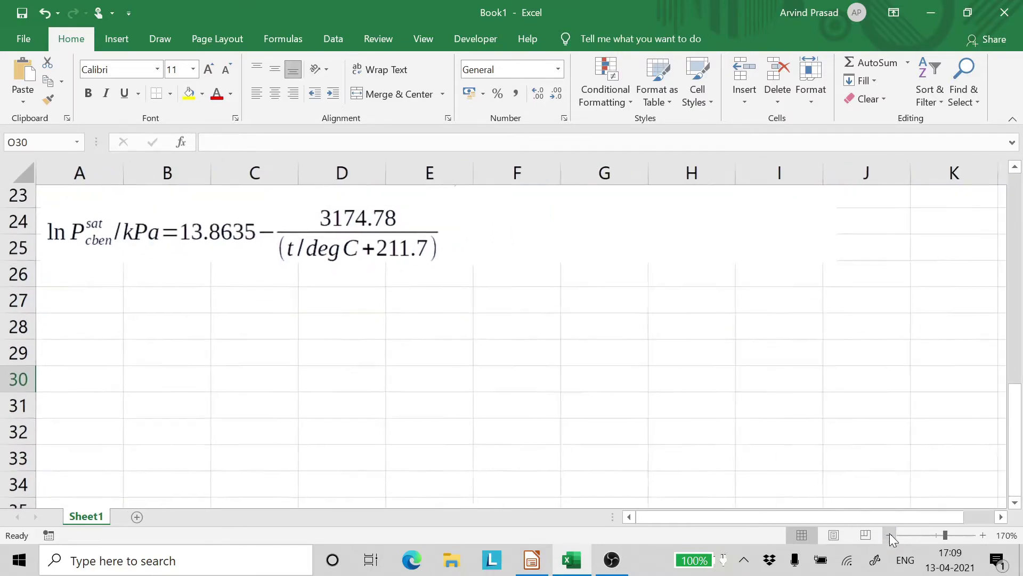
pyautogui.click(890, 534)
pyautogui.click(890, 534)
pyautogui.click(891, 534)
pyautogui.click(890, 534)
pyautogui.click(890, 534)
pyautogui.click(890, 534)
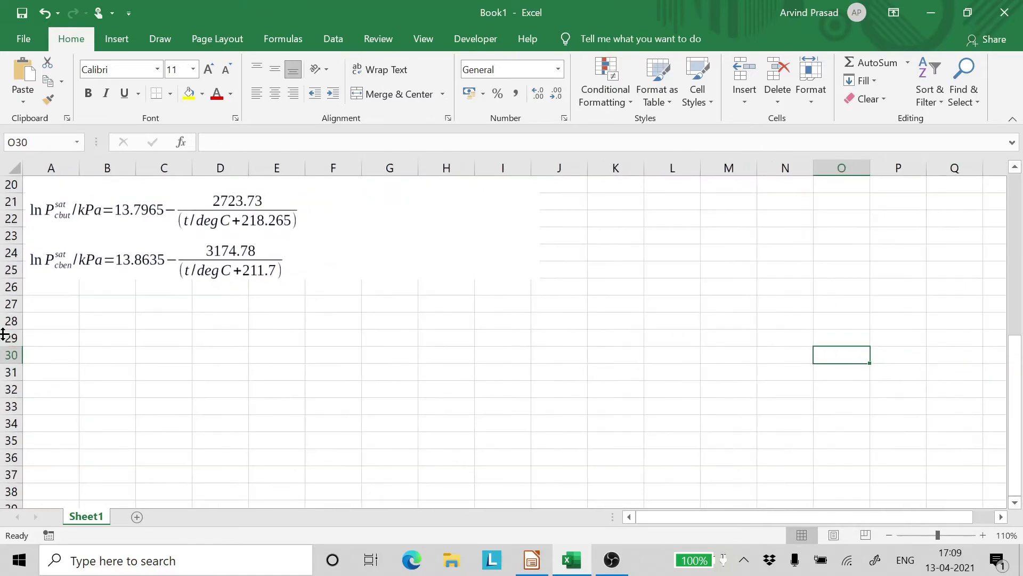
pyautogui.scroll(6, 78, 406)
pyautogui.scroll(-7, 91, 407)
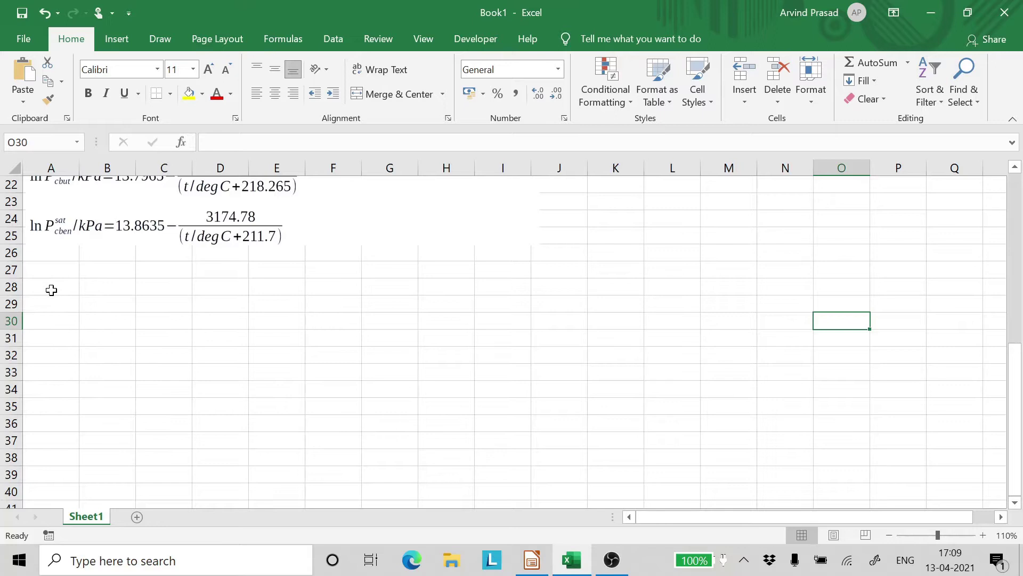
# Type the headers comp and A in B28 and C28, plus b further along row 28.
pyautogui.click(52, 291)
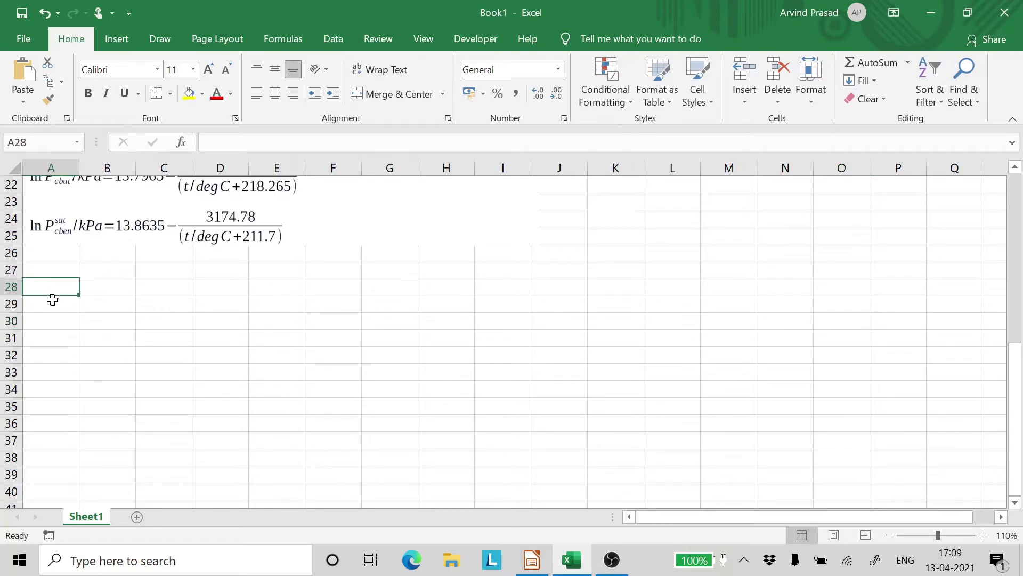
pyautogui.press('Right')
pyautogui.write('com')
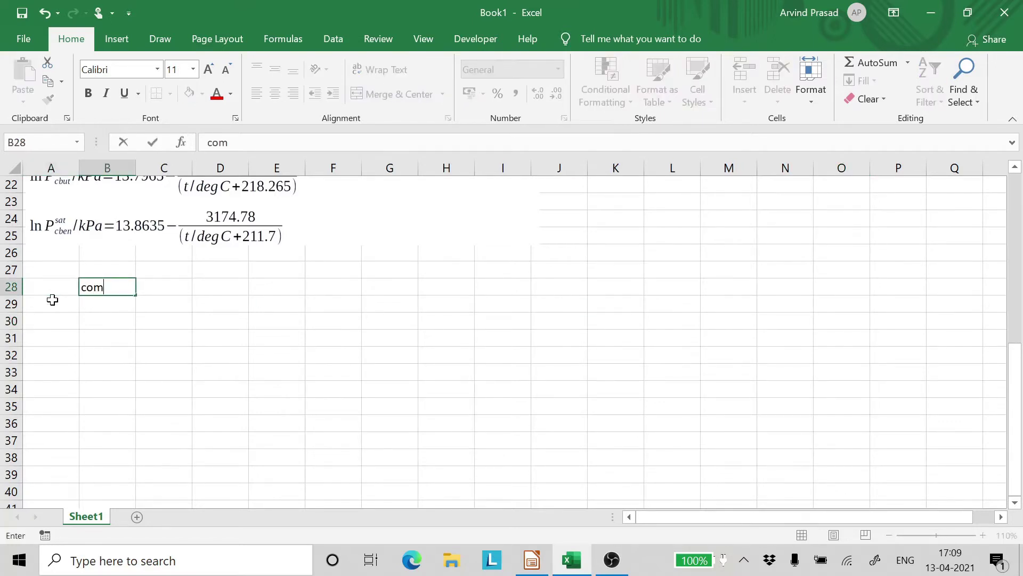
pyautogui.write('p')
pyautogui.press('Tab')
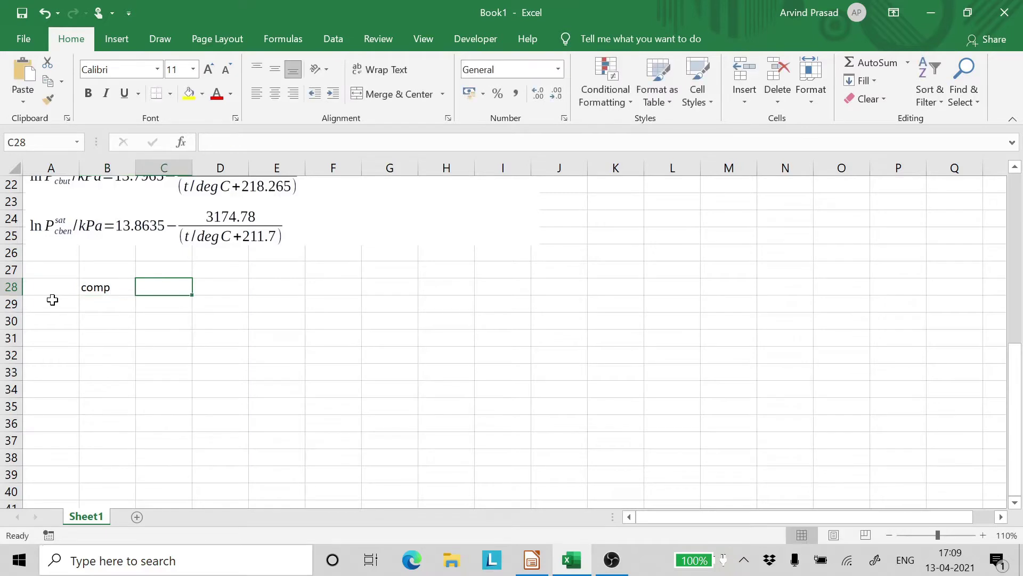
pyautogui.write('A')
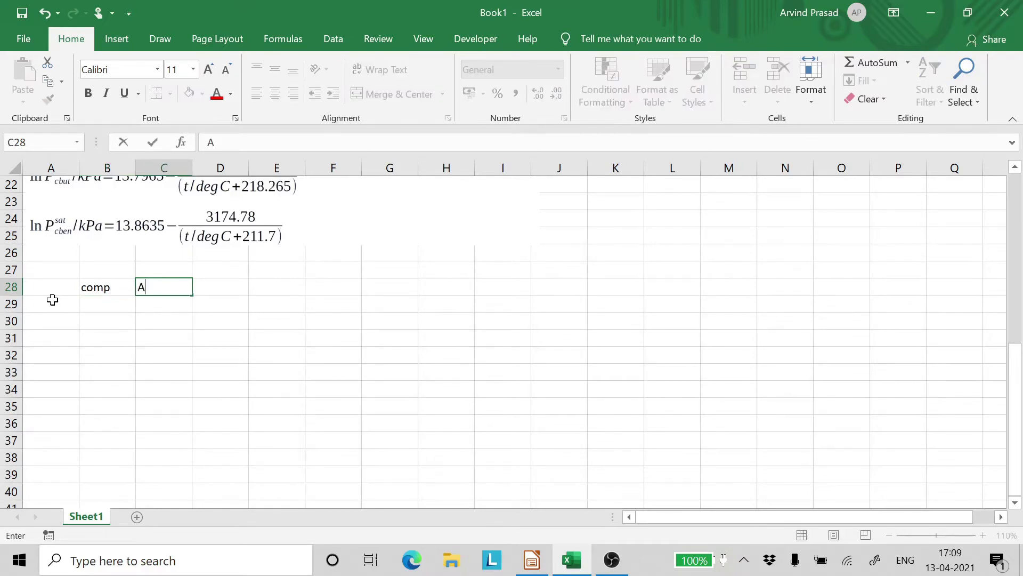
pyautogui.press('Tab')
pyautogui.press('Tab')
pyautogui.write('b')
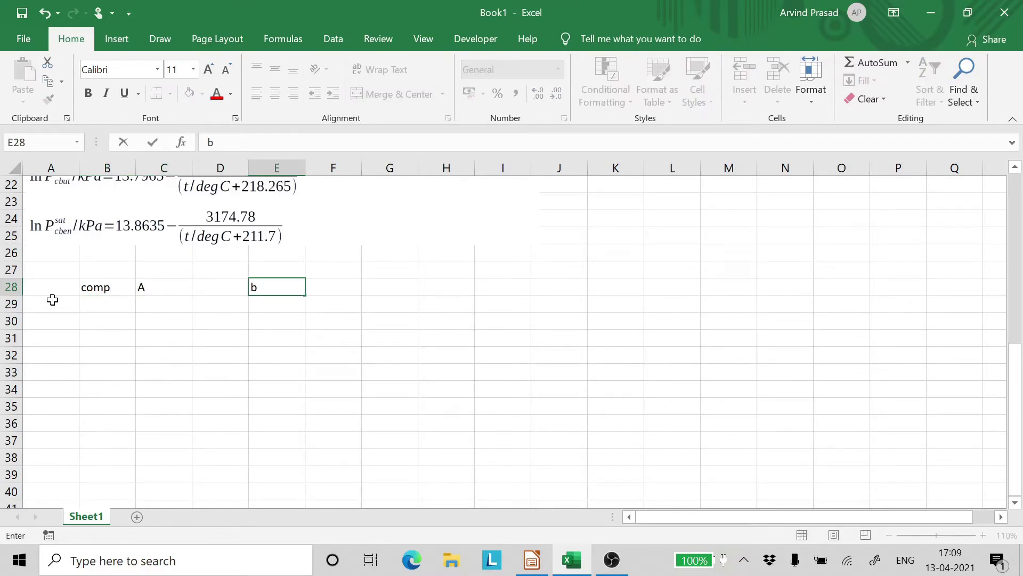
pyautogui.press('BackSpace')
pyautogui.press('Tab')
pyautogui.write('b')
pyautogui.press('Tab')
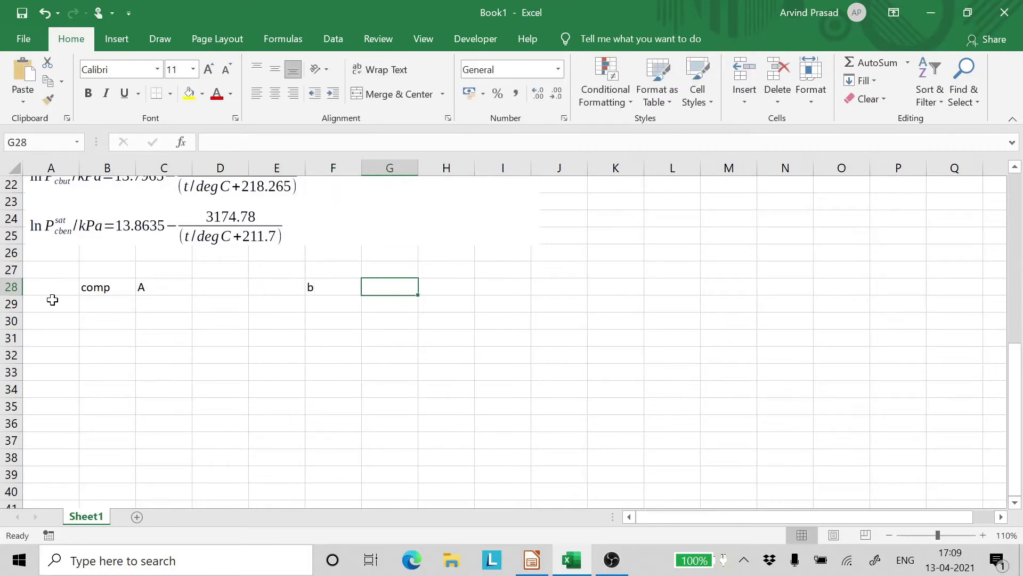
# Fill the remaining headers with B in D28 and C in E28.
pyautogui.click(210, 284)
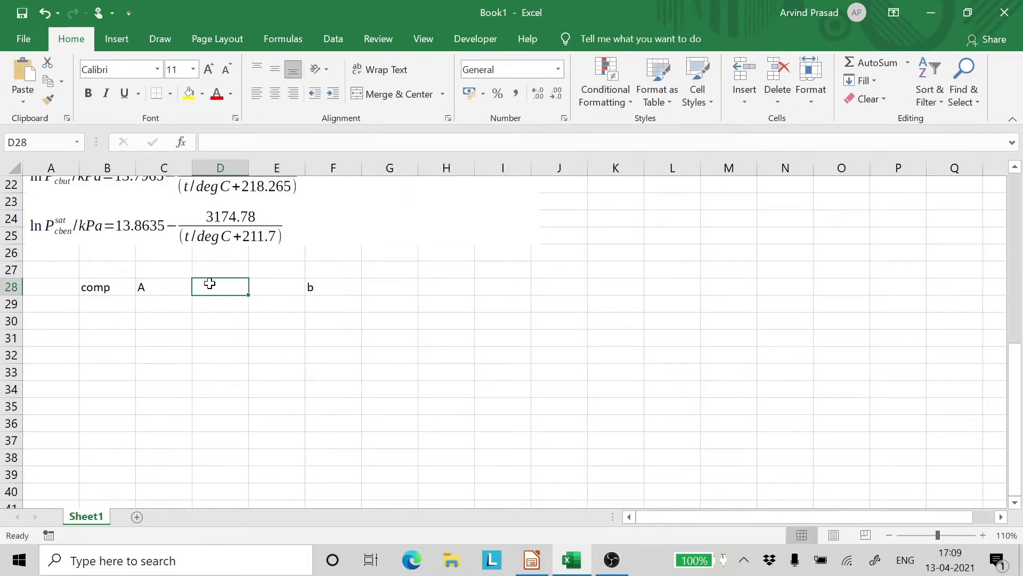
pyautogui.press('Tab')
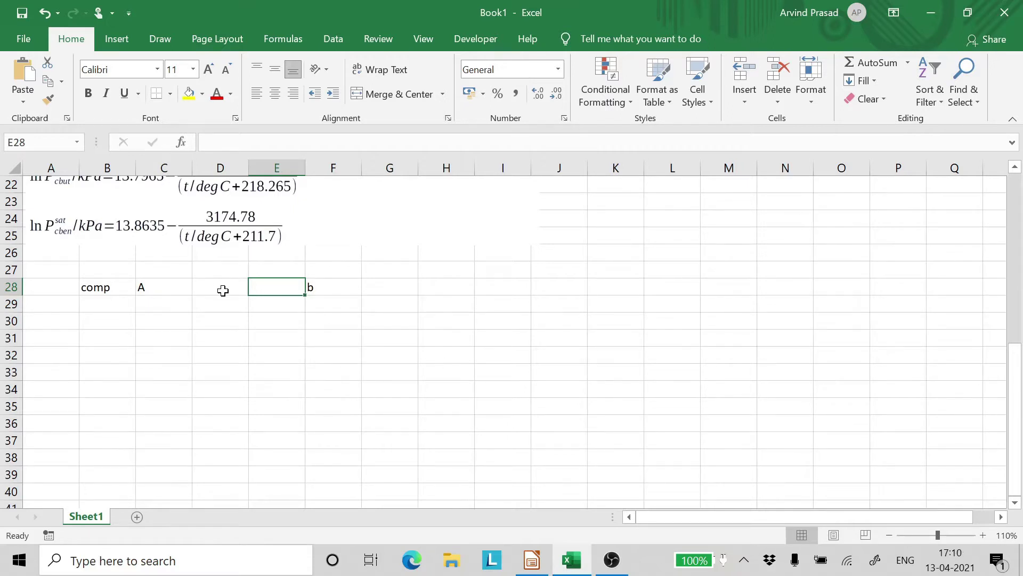
pyautogui.click(240, 291)
pyautogui.write('B')
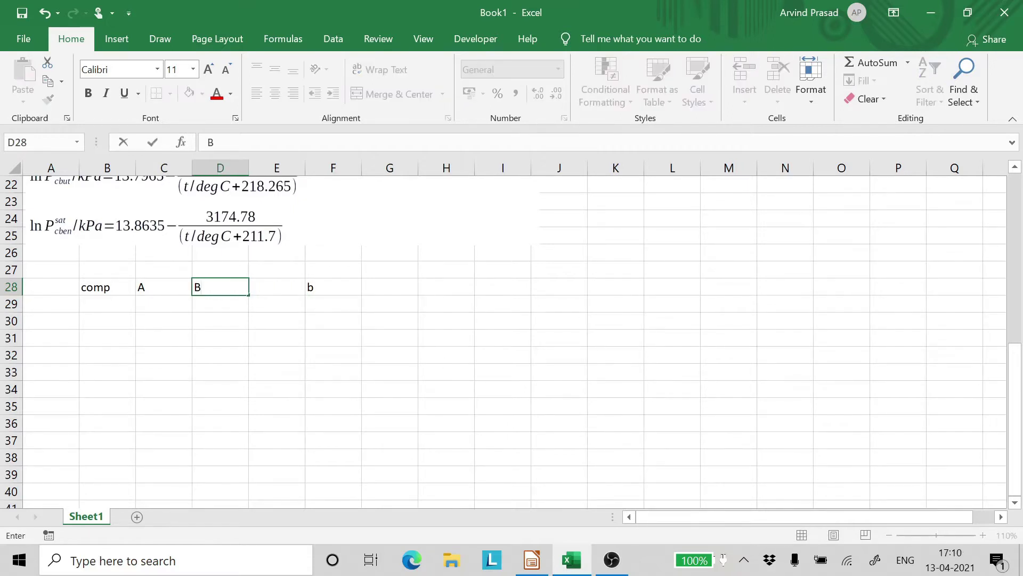
pyautogui.click(269, 290)
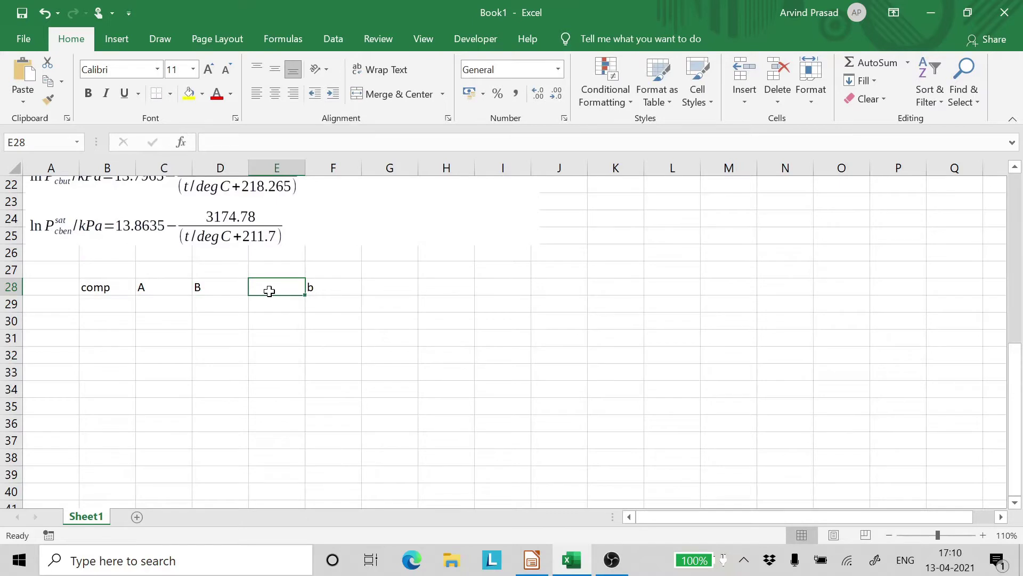
pyautogui.write('C')
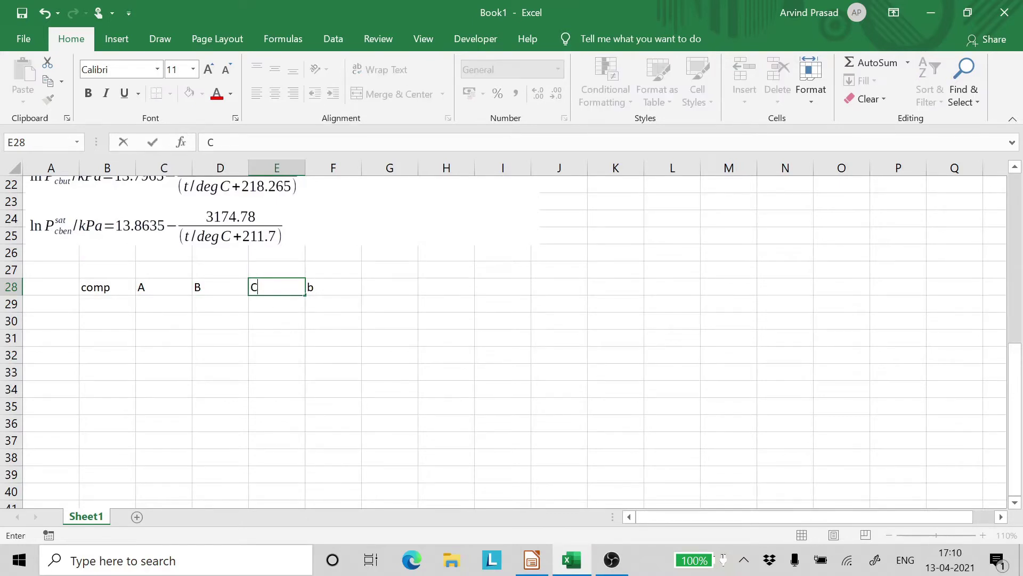
pyautogui.click(229, 344)
# List cbut in B29 and start entering cben in B30.
pyautogui.click(102, 307)
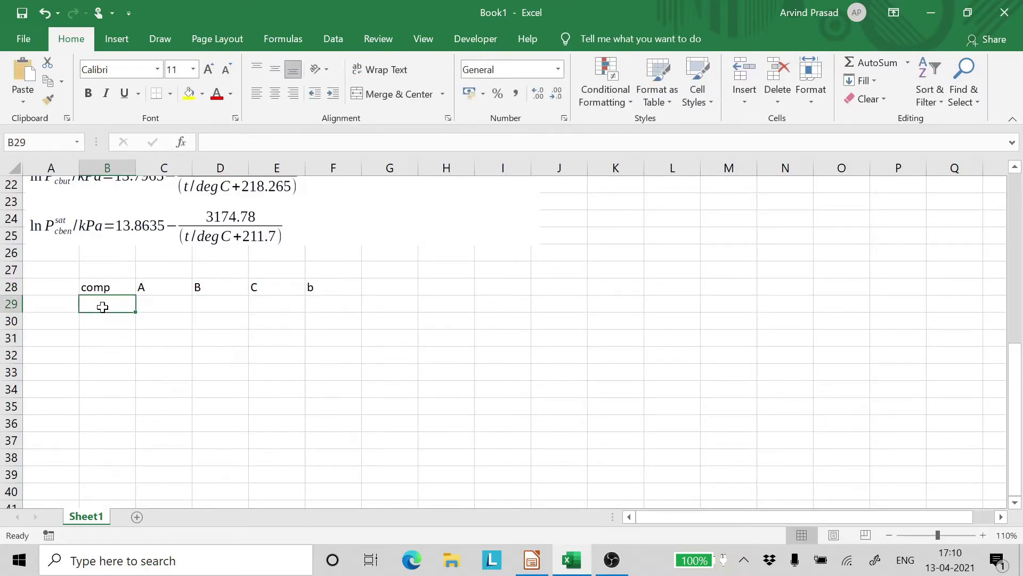
pyautogui.write('cbu')
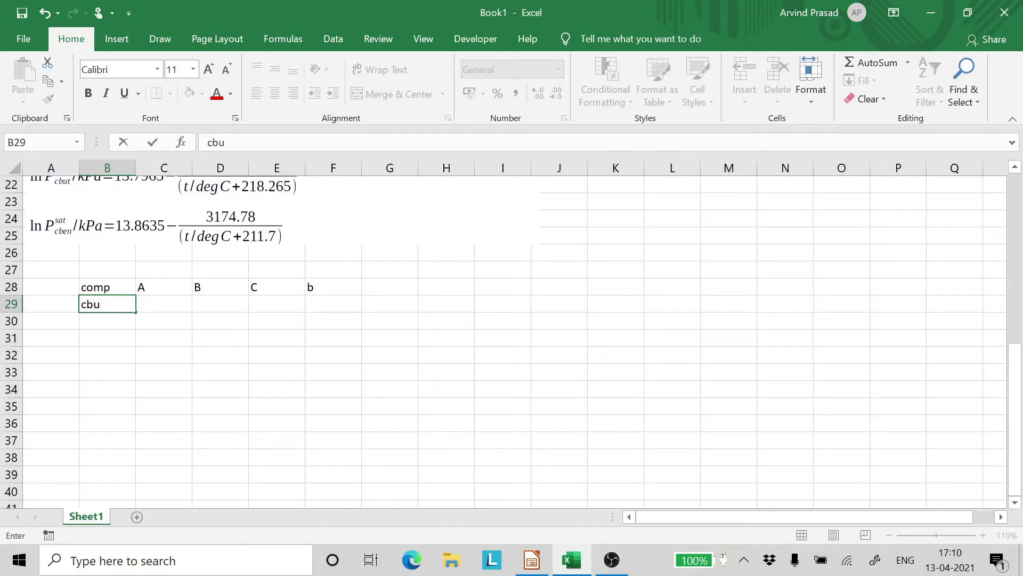
pyautogui.write('t')
pyautogui.press('Return')
pyautogui.write('ch')
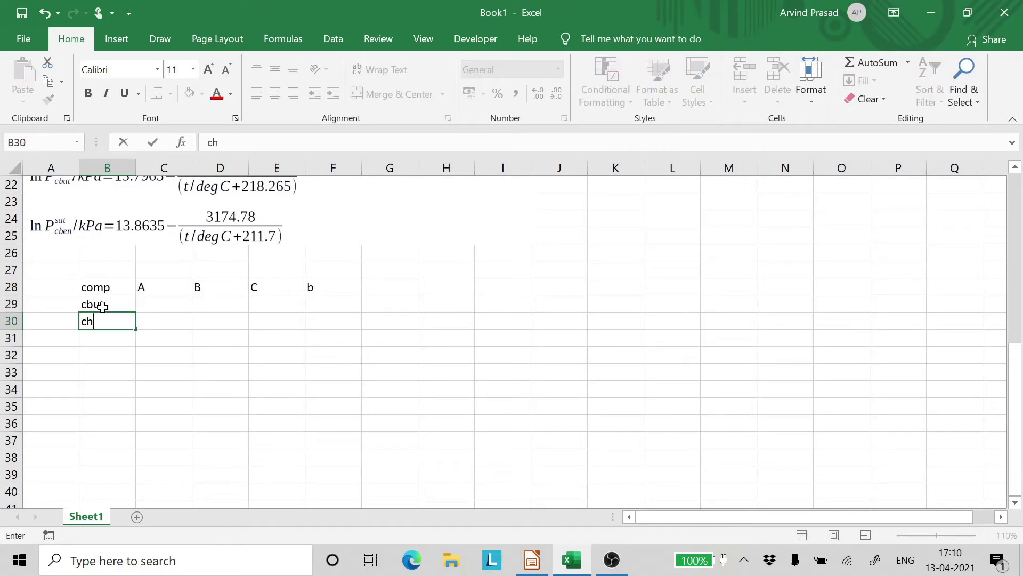
pyautogui.press('BackSpace')
pyautogui.write('e')
pyautogui.press('BackSpace')
pyautogui.write('e')
pyautogui.press('BackSpace')
pyautogui.press('BackSpace')
# Finish cben in B30 and enter 13.7965 as cbut's A constant in C29.
pyautogui.write('ben')
pyautogui.click(151, 305)
pyautogui.scroll(3, 154, 309)
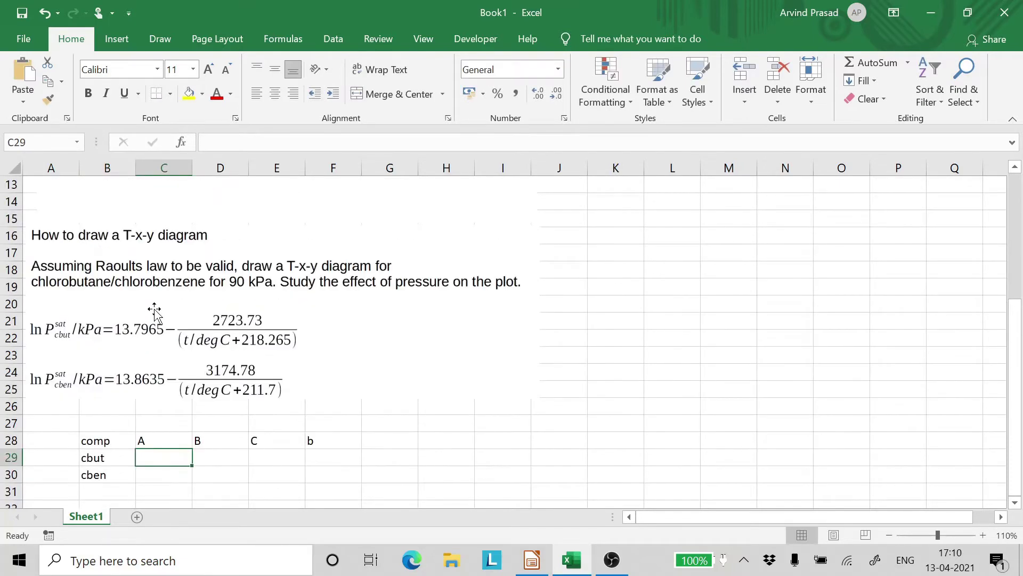
pyautogui.scroll(-2, 154, 309)
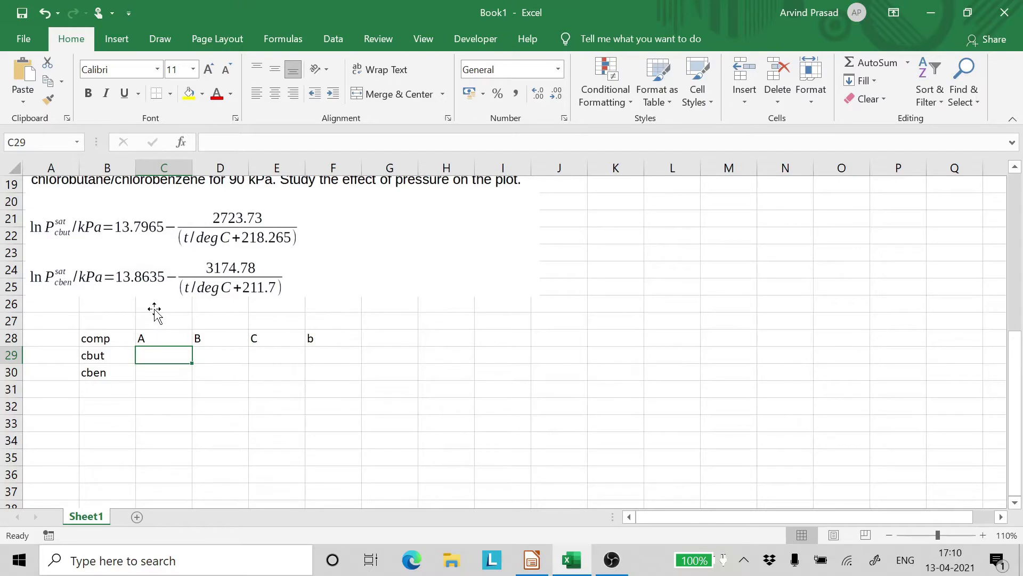
pyautogui.write('13.')
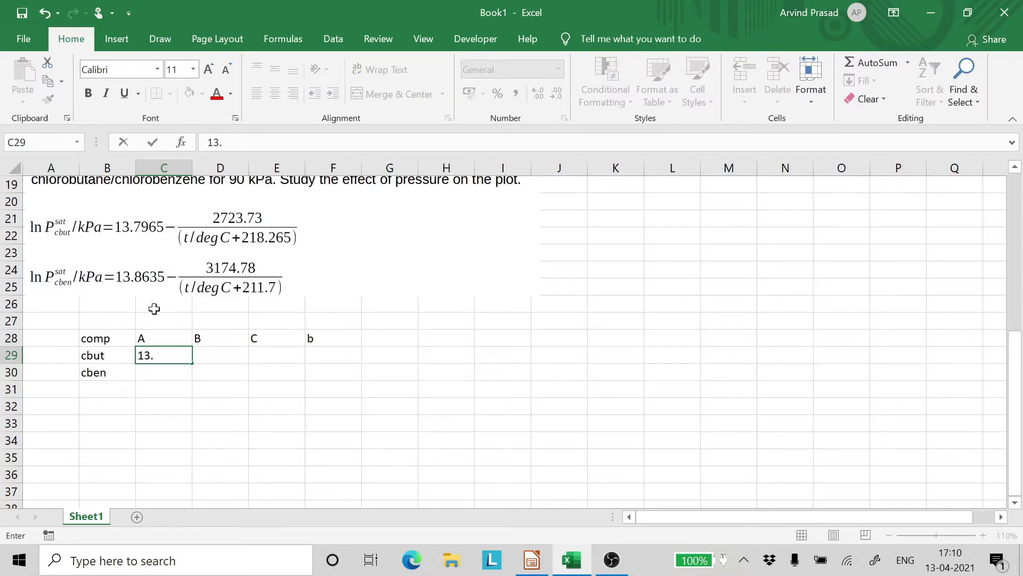
pyautogui.write('7965')
pyautogui.click(220, 352)
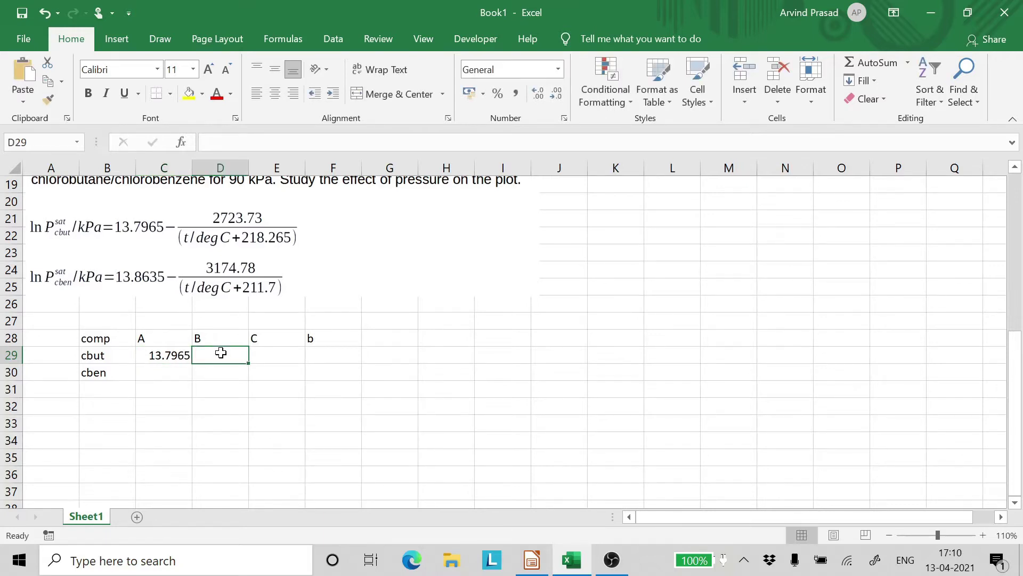
# Enter 2723.73 as cbut's B constant in D29, dropping the minus sign.
pyautogui.write('-')
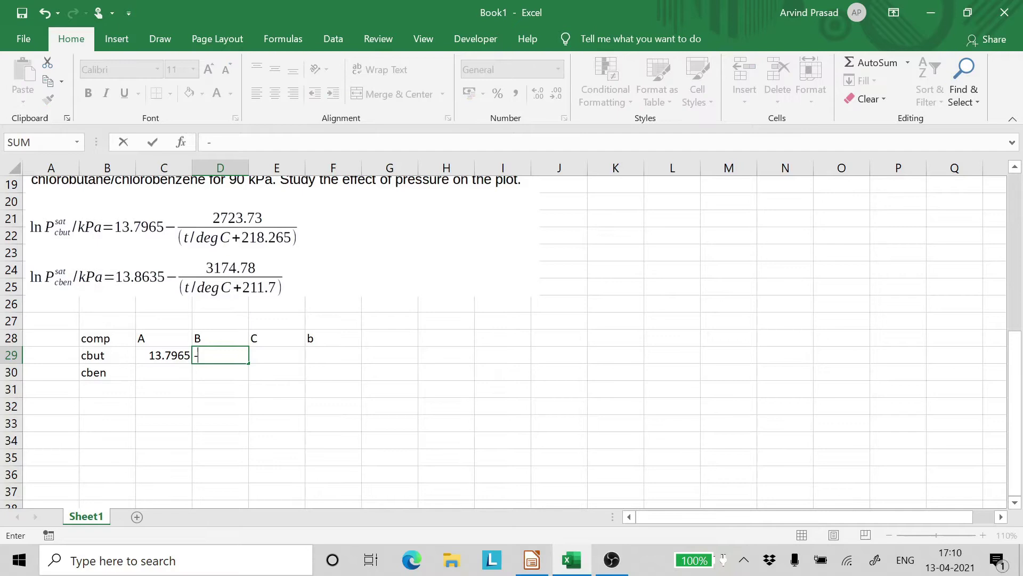
pyautogui.write('2723.73')
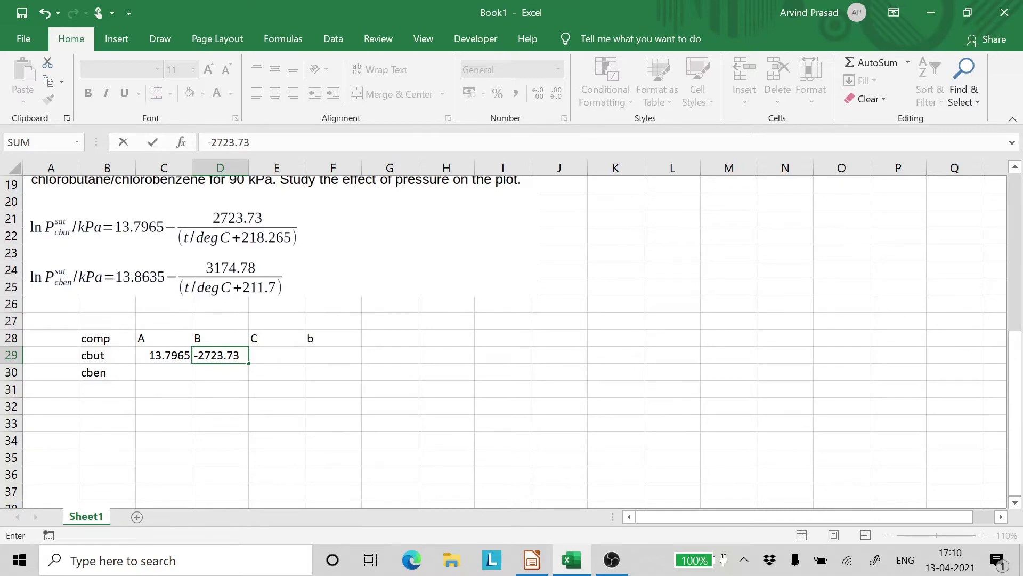
pyautogui.press('F2')
pyautogui.press('Home')
pyautogui.press('Delete')
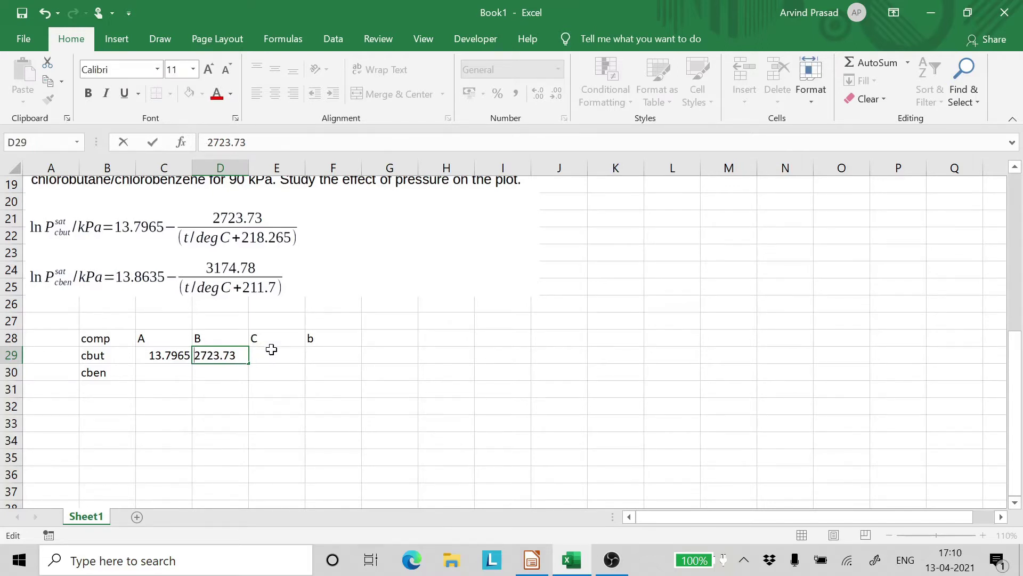
pyautogui.click(271, 349)
# Select the stray b header in F28, then enter 218.265 as cbut's C constant in E29.
pyautogui.click(348, 335)
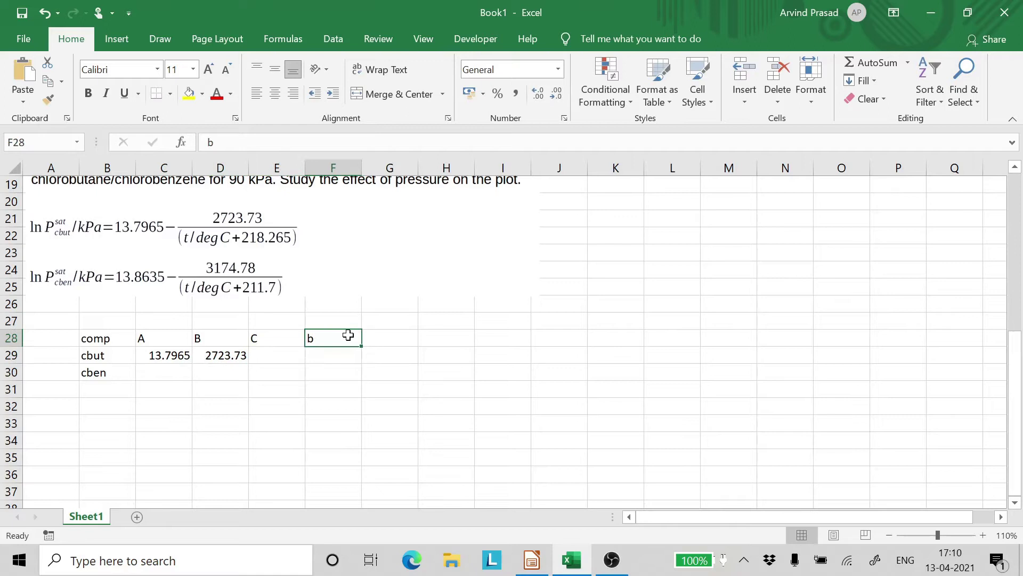
pyautogui.click(277, 354)
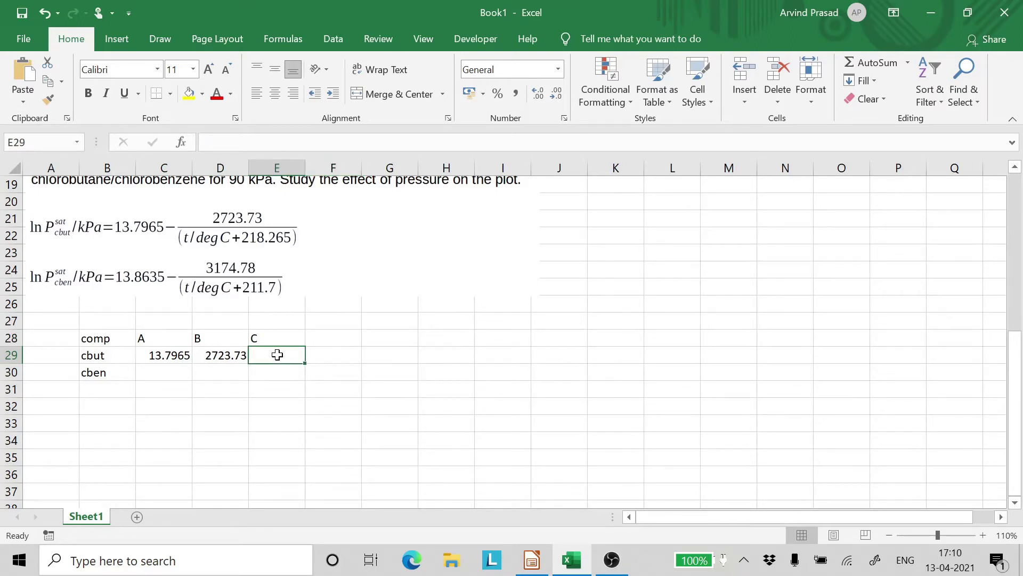
pyautogui.write('218')
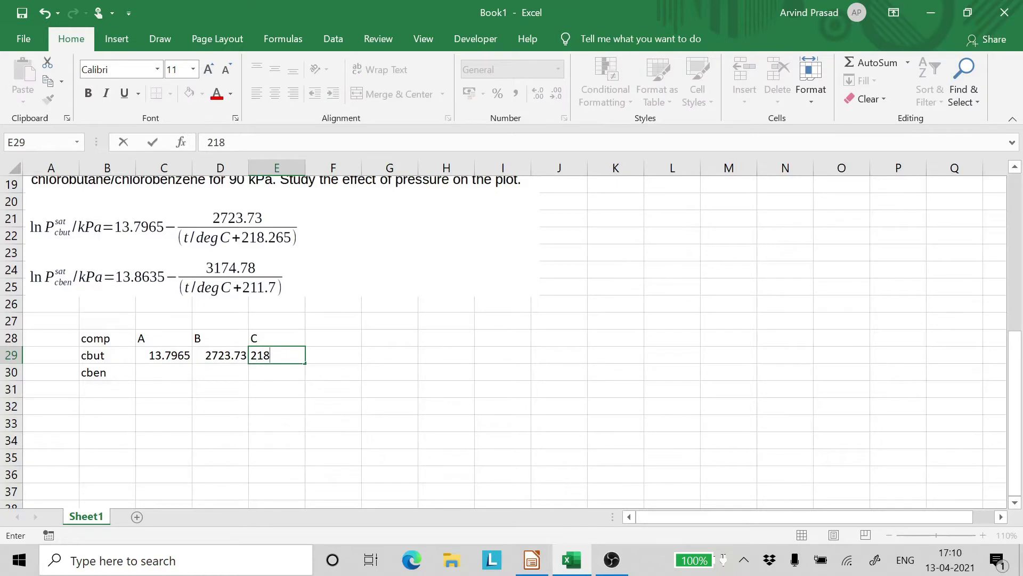
pyautogui.write('.265')
pyautogui.click(277, 420)
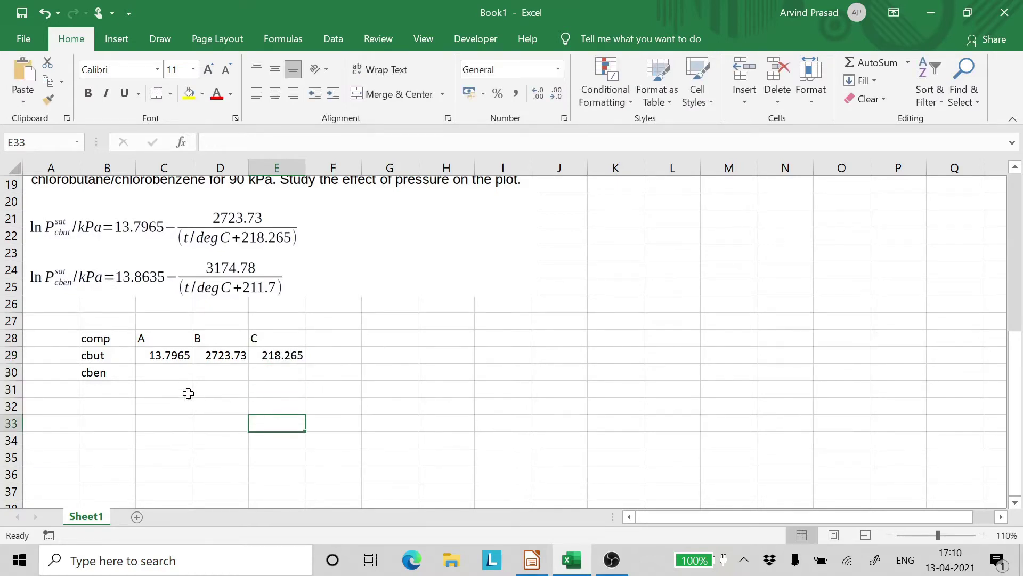
# Save the new workbook to Documents as txy.xlsx.
pyautogui.click(22, 13)
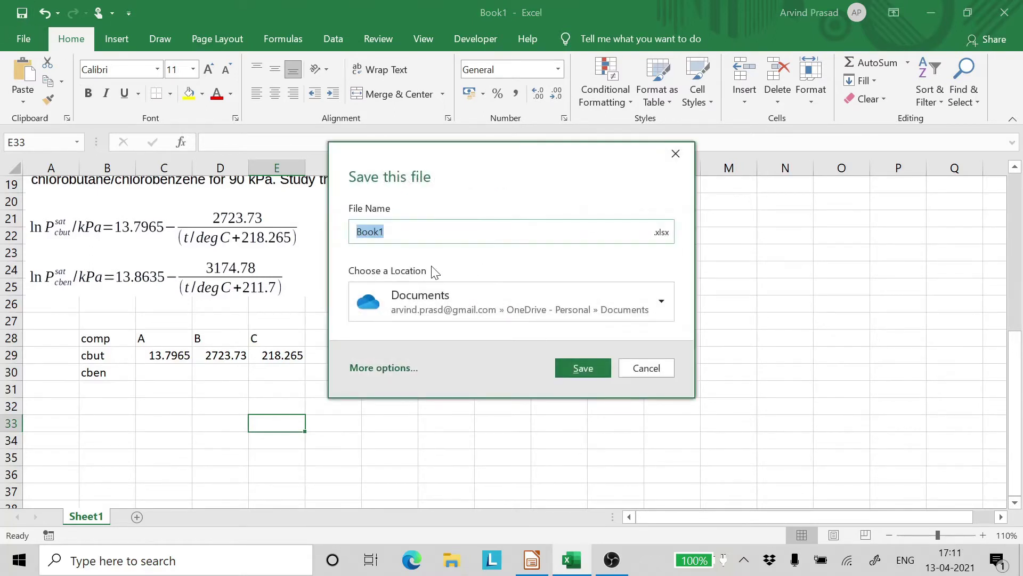
pyautogui.press('End')
pyautogui.press('BackSpace')
pyautogui.press('BackSpace')
pyautogui.press('BackSpace')
pyautogui.press('BackSpace')
pyautogui.press('BackSpace')
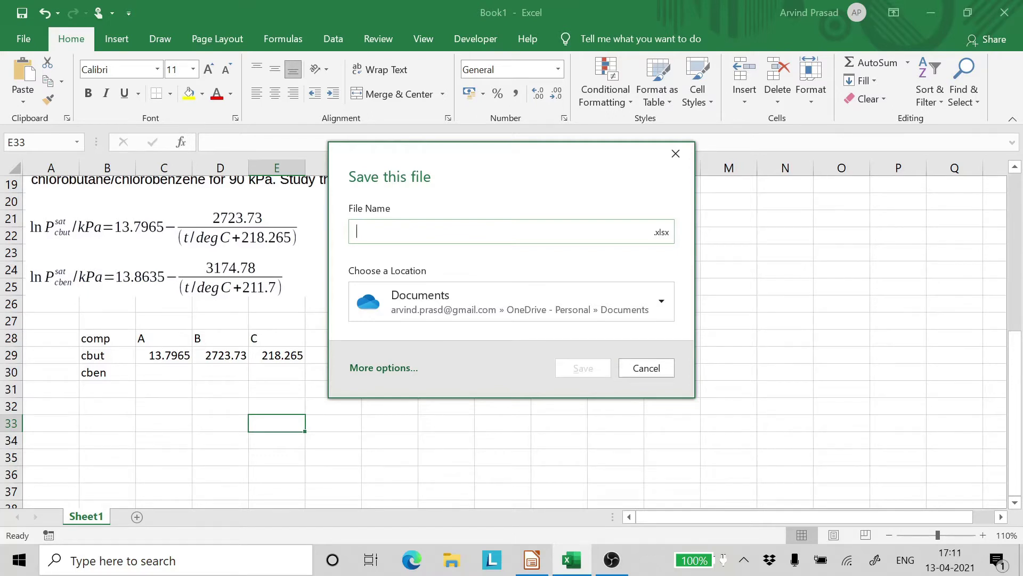
pyautogui.write('txt')
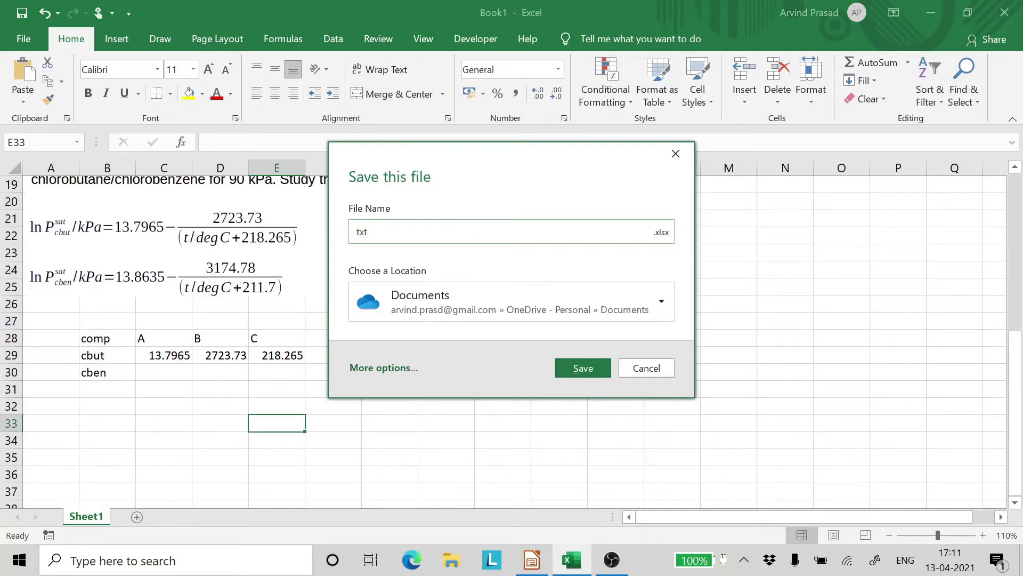
pyautogui.press('BackSpace')
pyautogui.write('y')
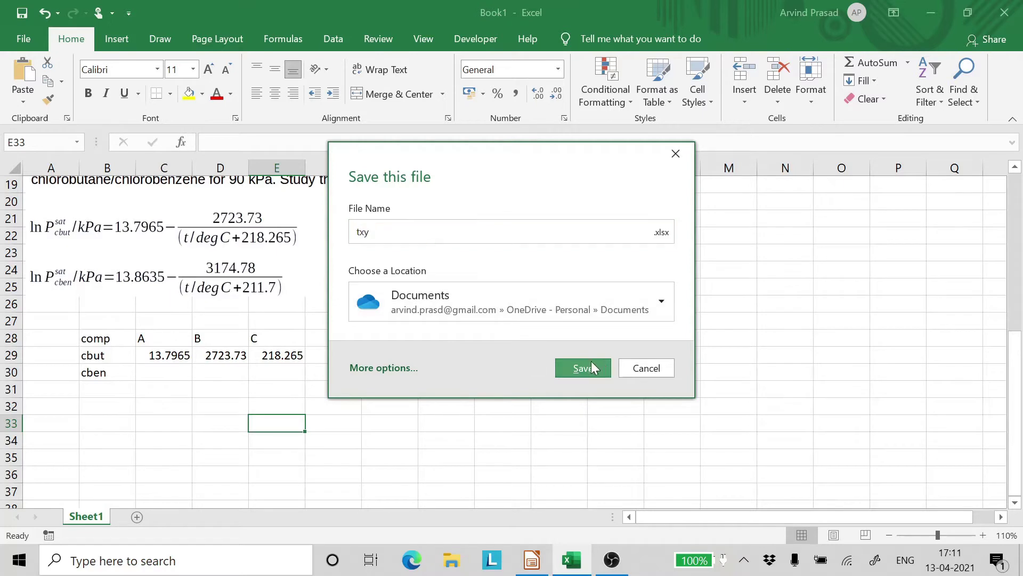
pyautogui.click(577, 369)
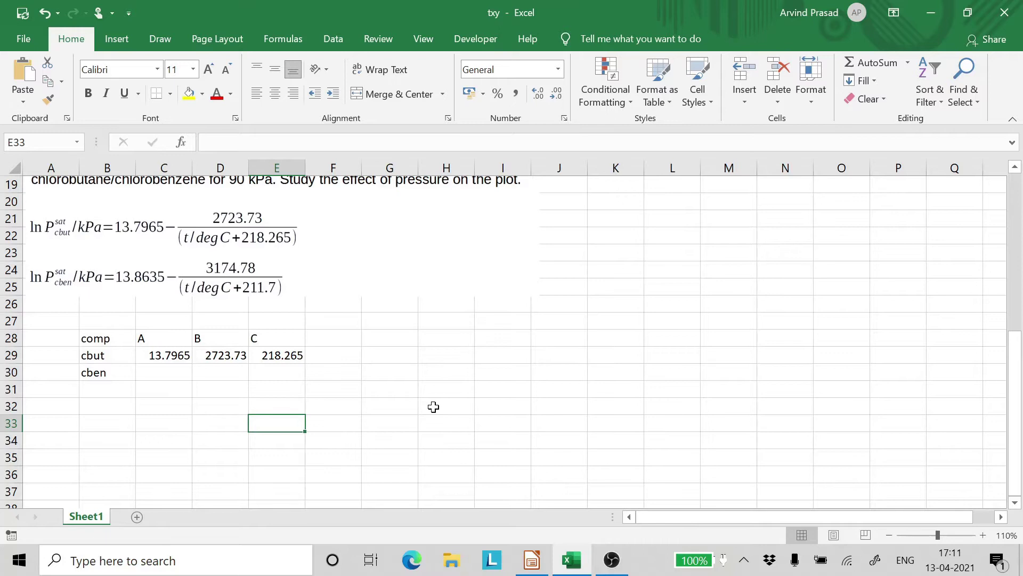
# Enter cben's constants 13.8635 in C30, 3174.78 in D30 and 211.7 in E30.
pyautogui.click(157, 377)
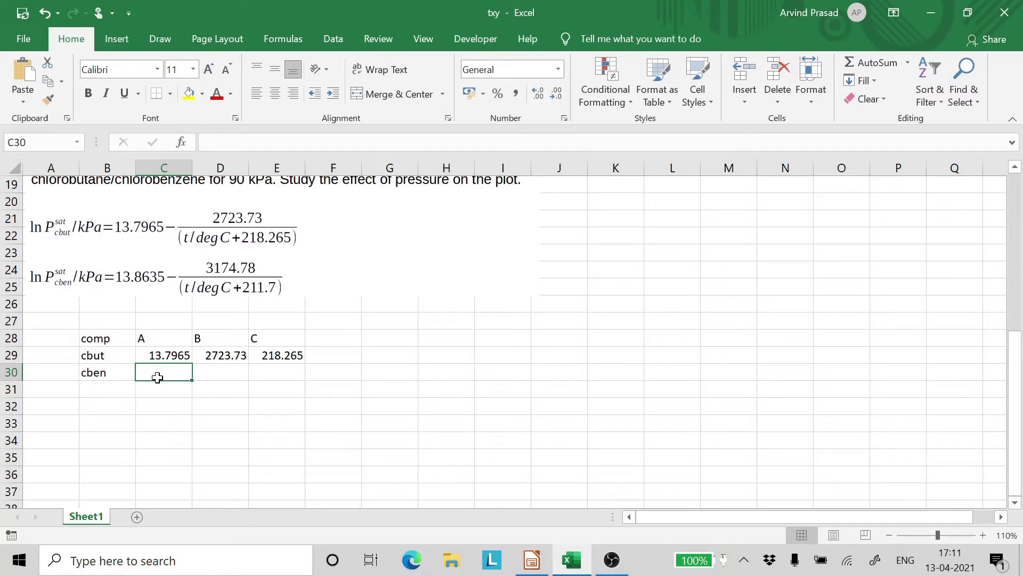
pyautogui.write('13.')
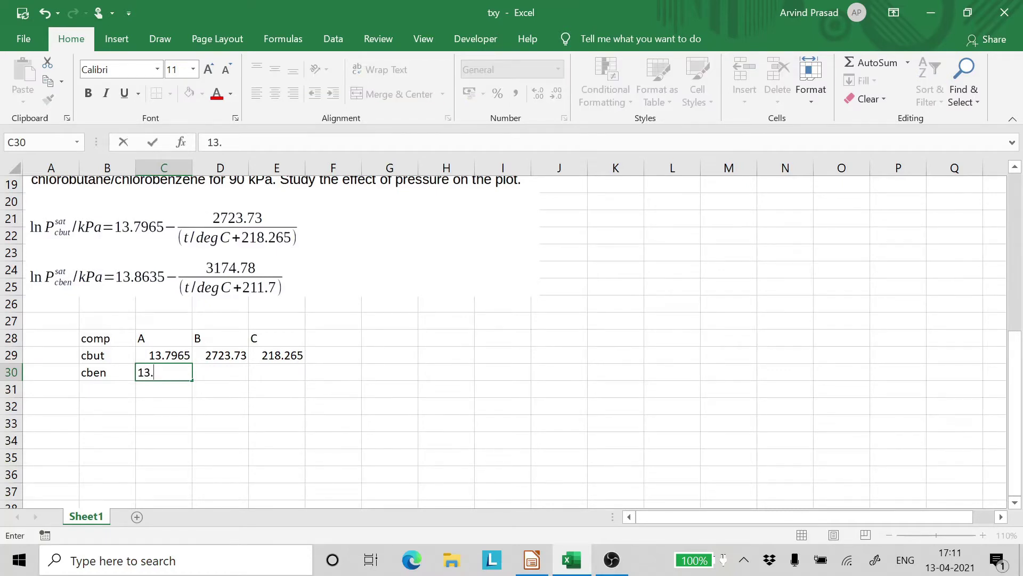
pyautogui.write('8635')
pyautogui.click(218, 373)
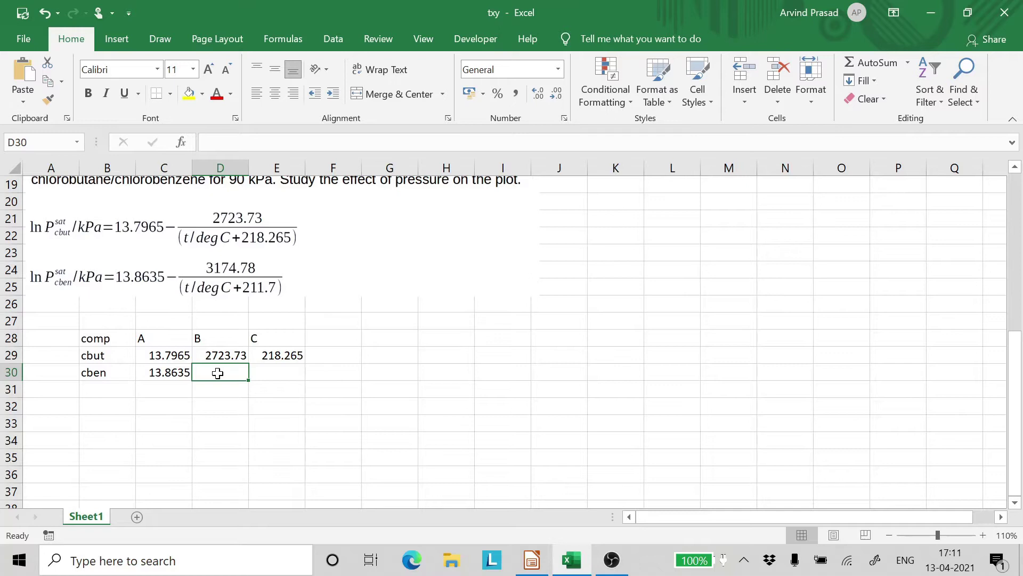
pyautogui.write('31')
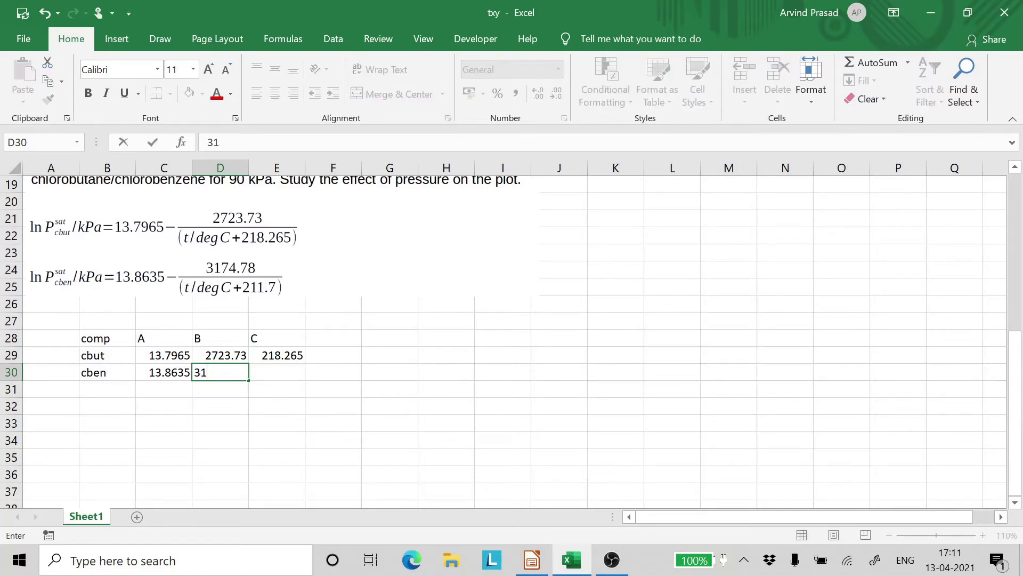
pyautogui.write('74.78')
pyautogui.click(276, 376)
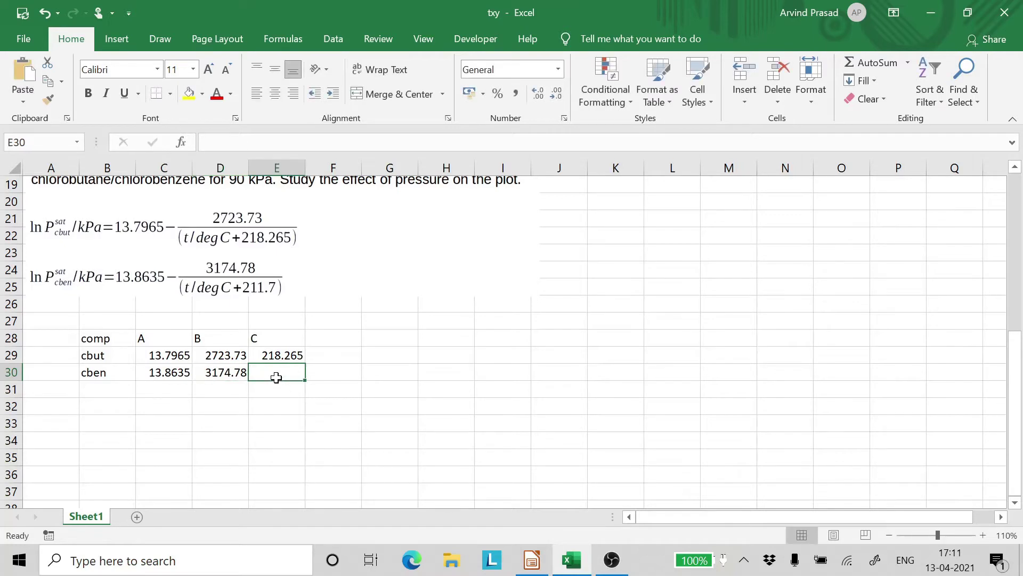
pyautogui.write('211')
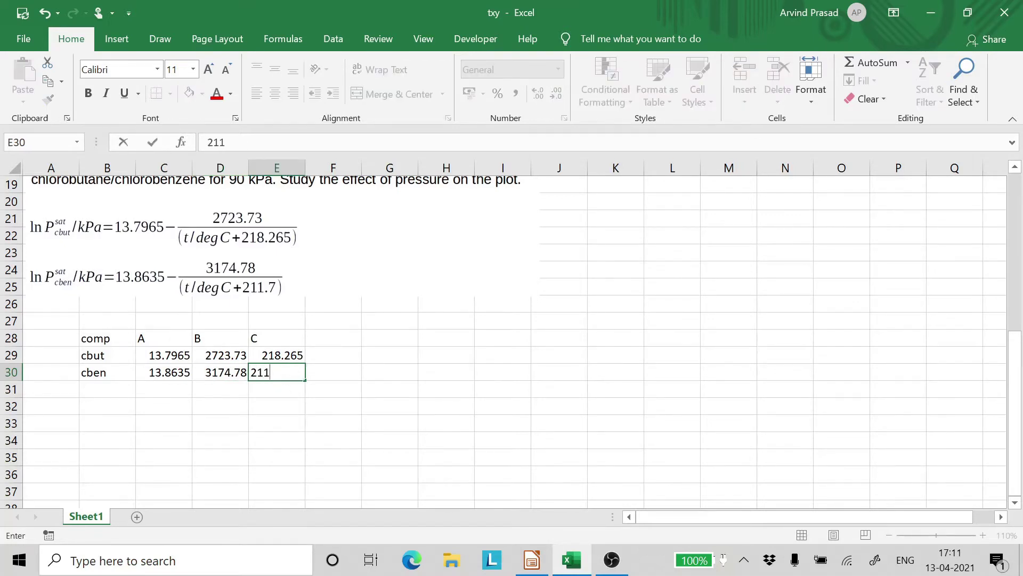
pyautogui.write('.7')
# Commit 211.7 in E30 and label cell B33 with T.
pyautogui.moveTo(423, 434); pyautogui.dragTo(424, 428)
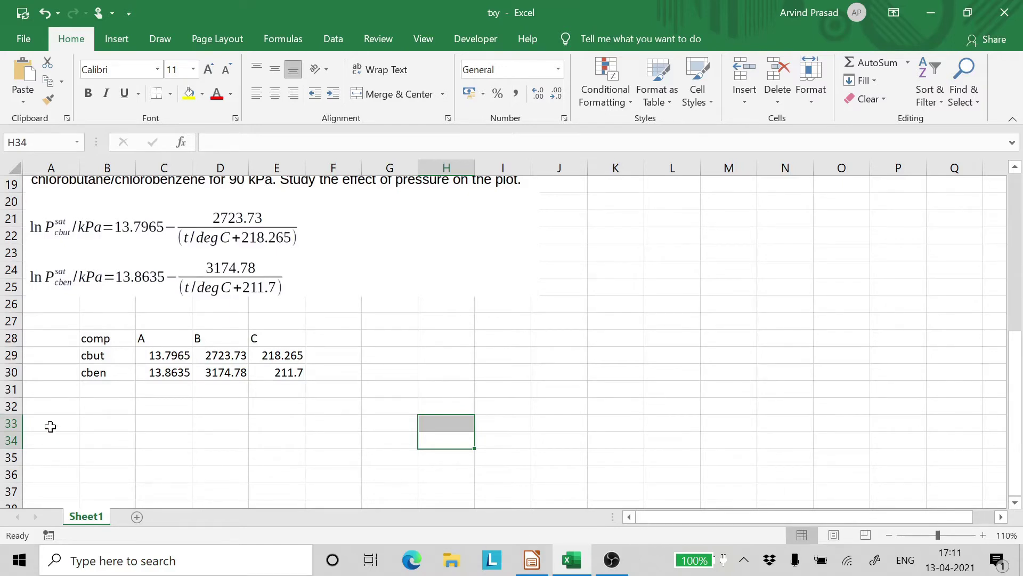
pyautogui.click(112, 431)
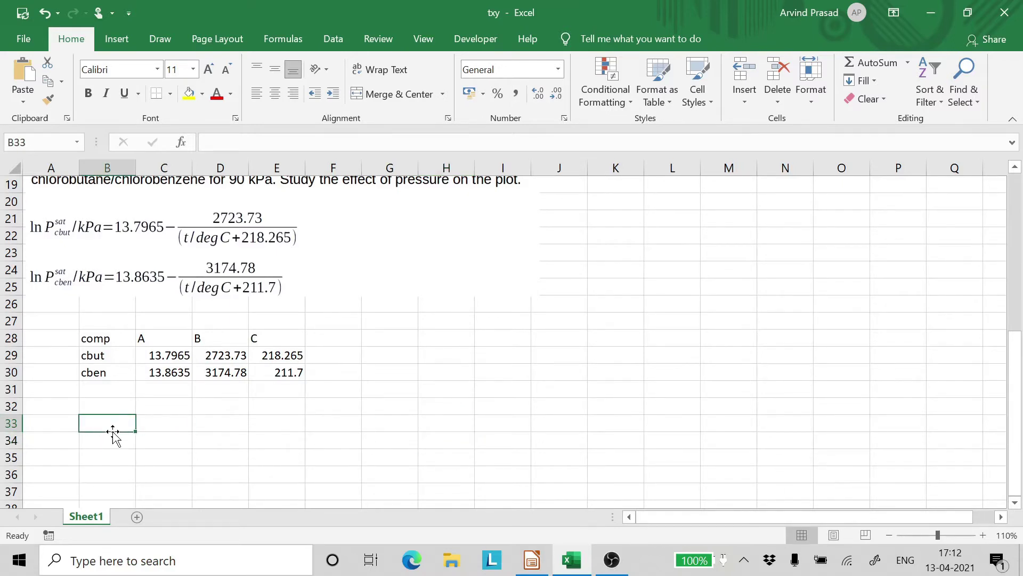
pyautogui.write('T')
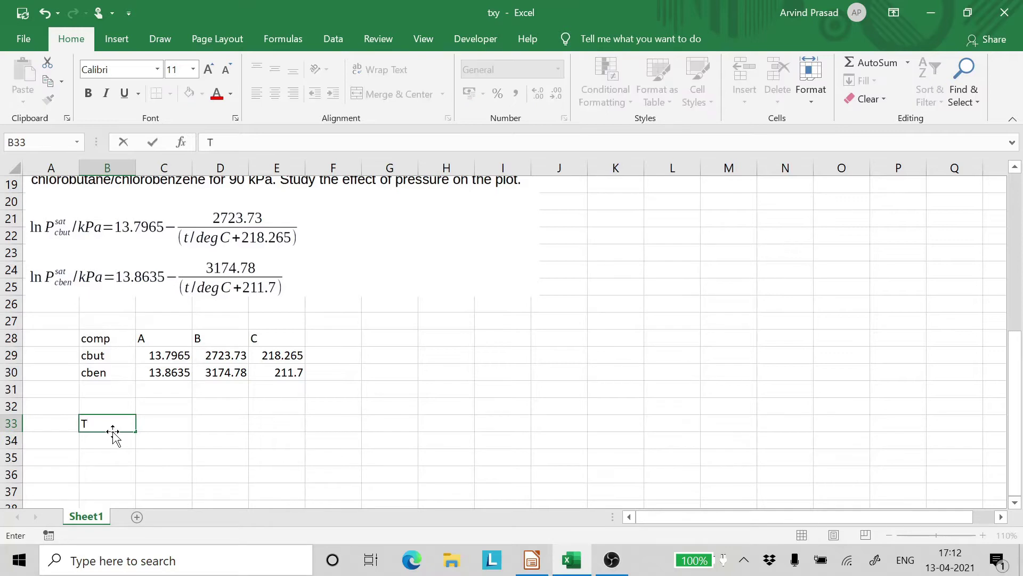
pyautogui.press('Return')
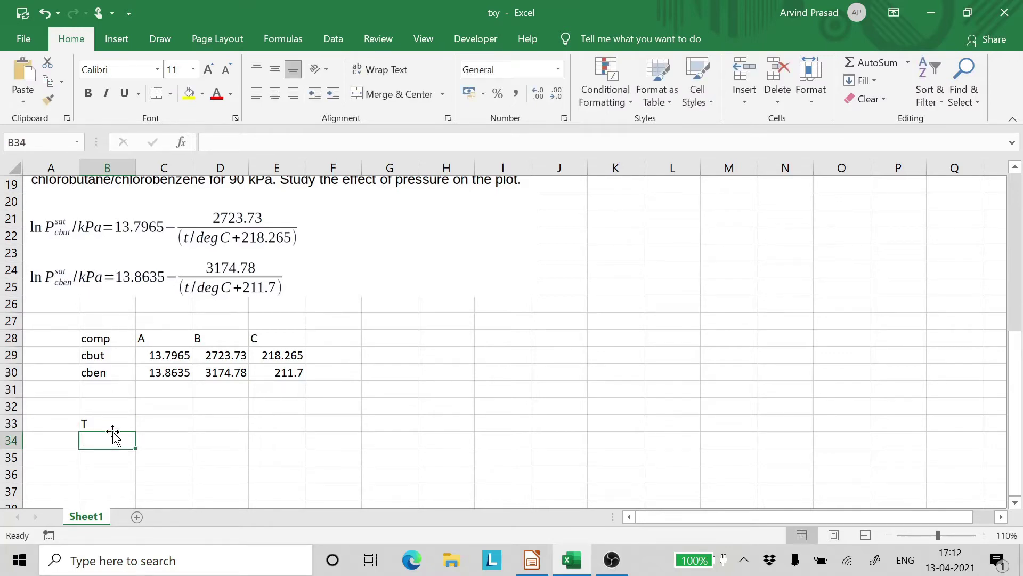
# Start B34's temperature formula with a reference to the B constant in D29.
pyautogui.write('=')
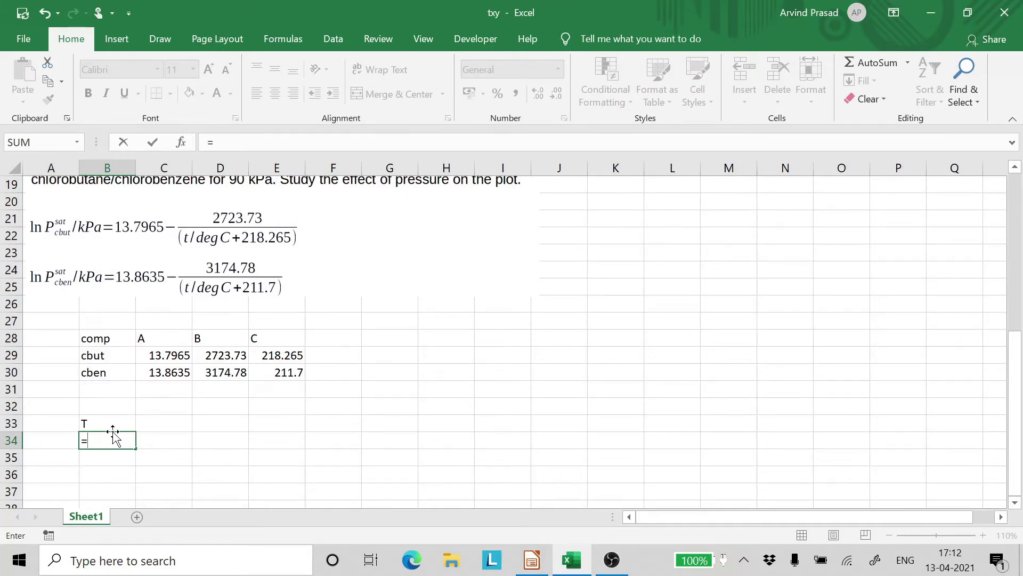
pyautogui.write('13.')
pyautogui.press('BackSpace')
pyautogui.press('BackSpace')
pyautogui.press('BackSpace')
pyautogui.write('-2723')
pyautogui.press('BackSpace')
pyautogui.press('BackSpace')
pyautogui.press('BackSpace')
pyautogui.press('BackSpace')
pyautogui.press('BackSpace')
pyautogui.press('BackSpace')
pyautogui.click(220, 356)
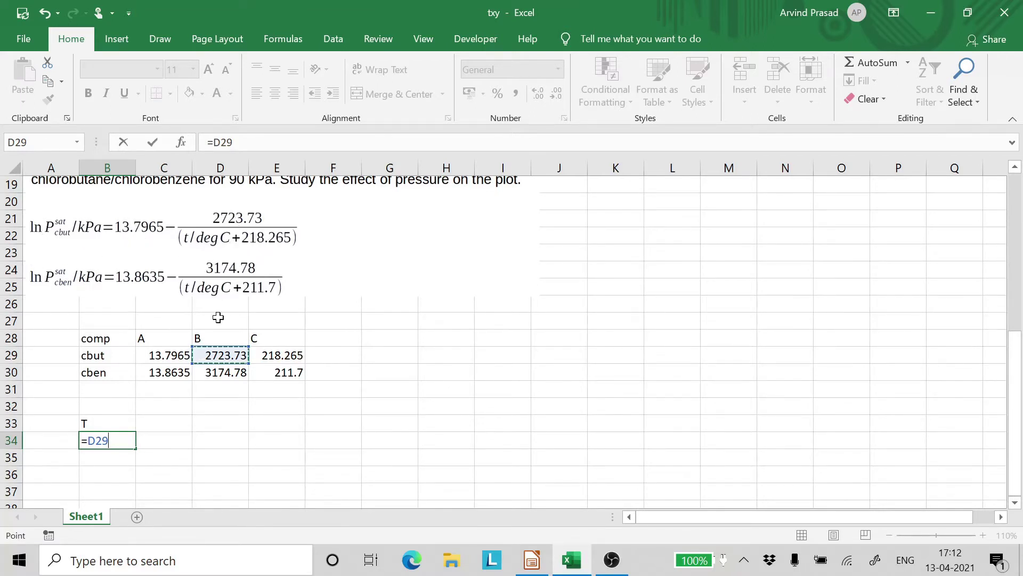
pyautogui.press('F2')
# Extend B34's formula to ((D29)/(C29-ln and dismiss the missing-parenthesis warning.
pyautogui.press('Left')
pyautogui.press('Left')
pyautogui.press('Left')
pyautogui.write('(')
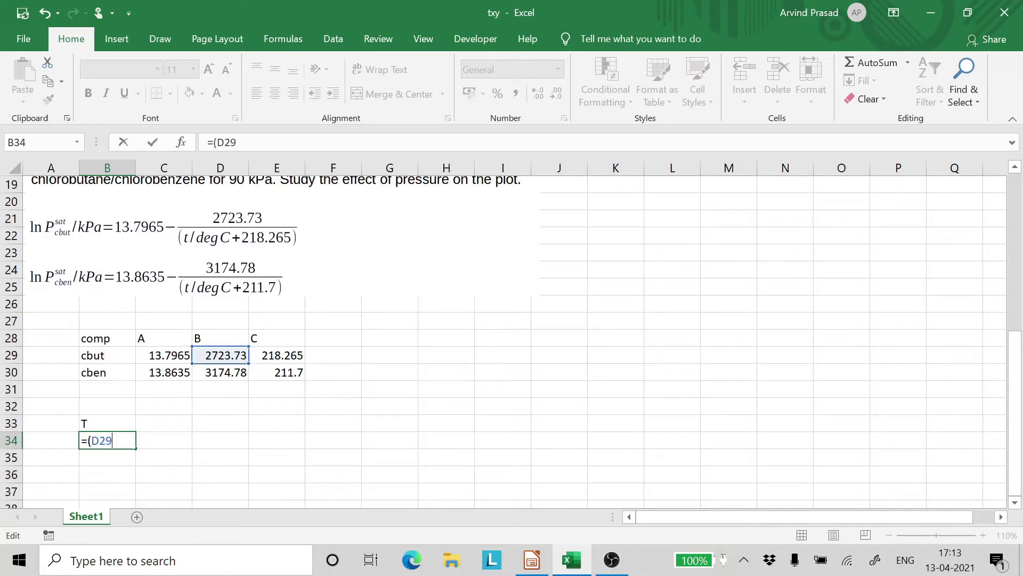
pyautogui.write(')/(')
pyautogui.click(163, 355)
pyautogui.write('-')
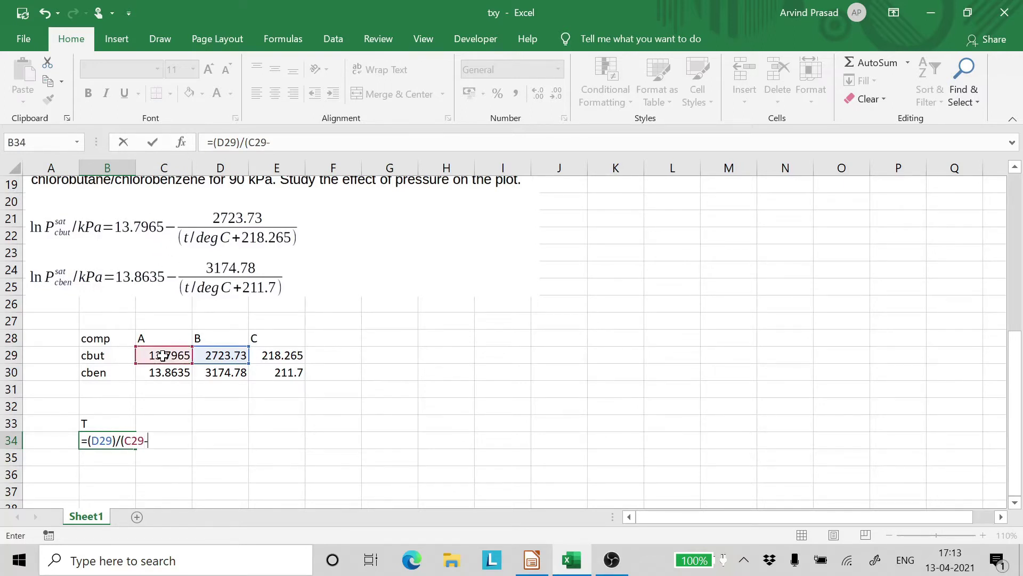
pyautogui.write('l')
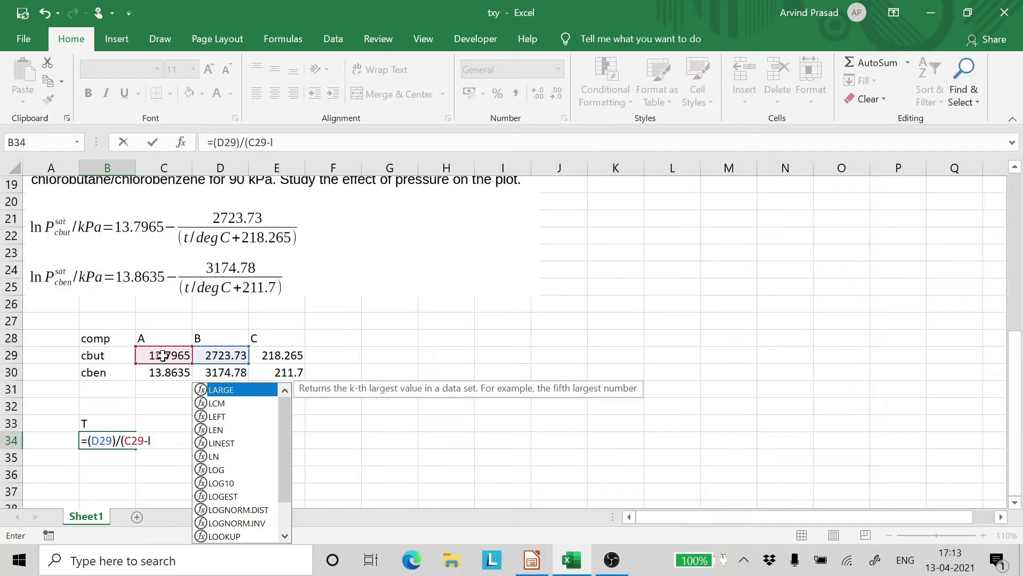
pyautogui.write('n')
pyautogui.press('Return')
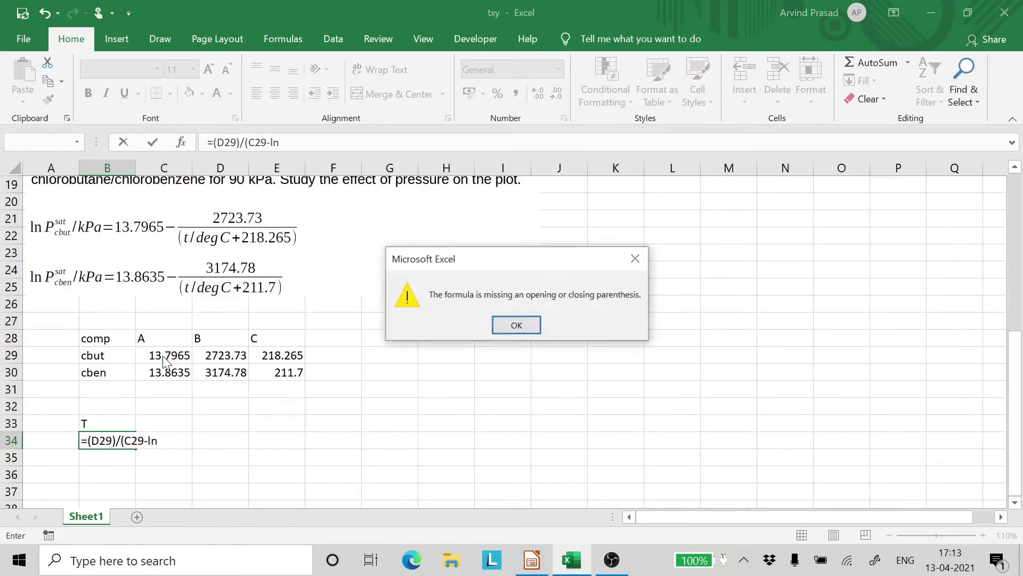
pyautogui.click(537, 331)
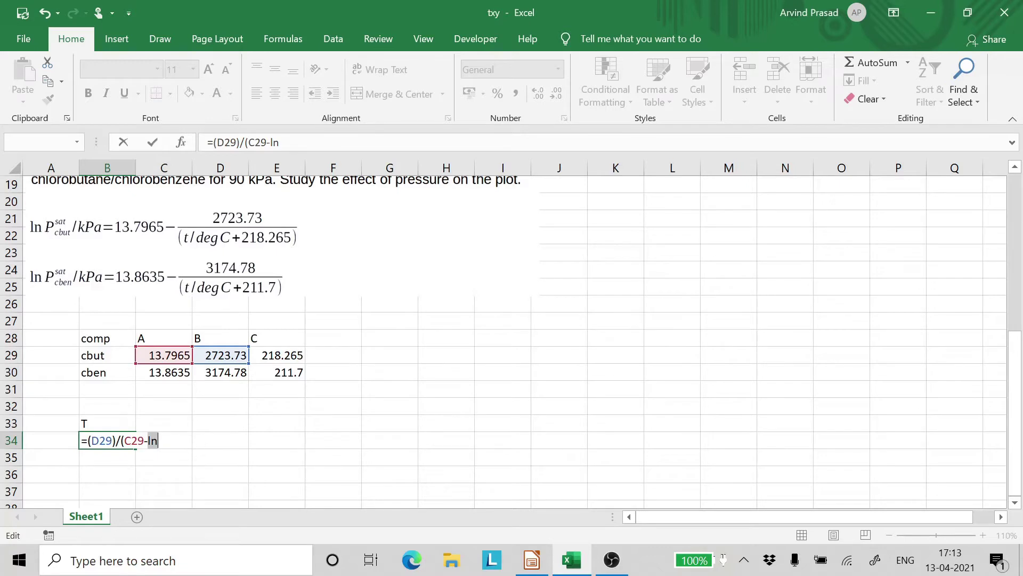
# Place G31 inside the logarithm and close the formula's brackets.
pyautogui.press('End')
pyautogui.write('(')
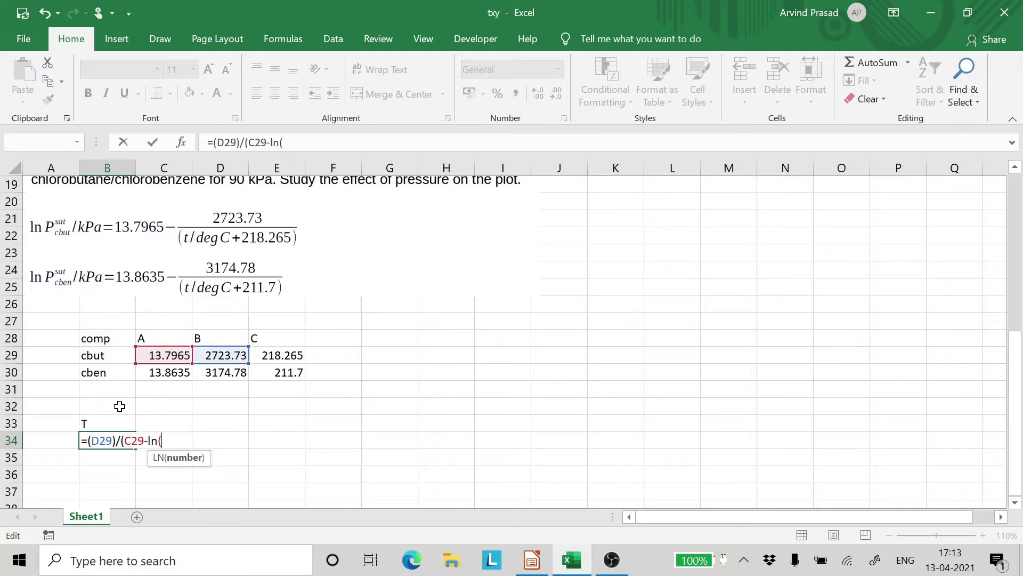
pyautogui.click(373, 389)
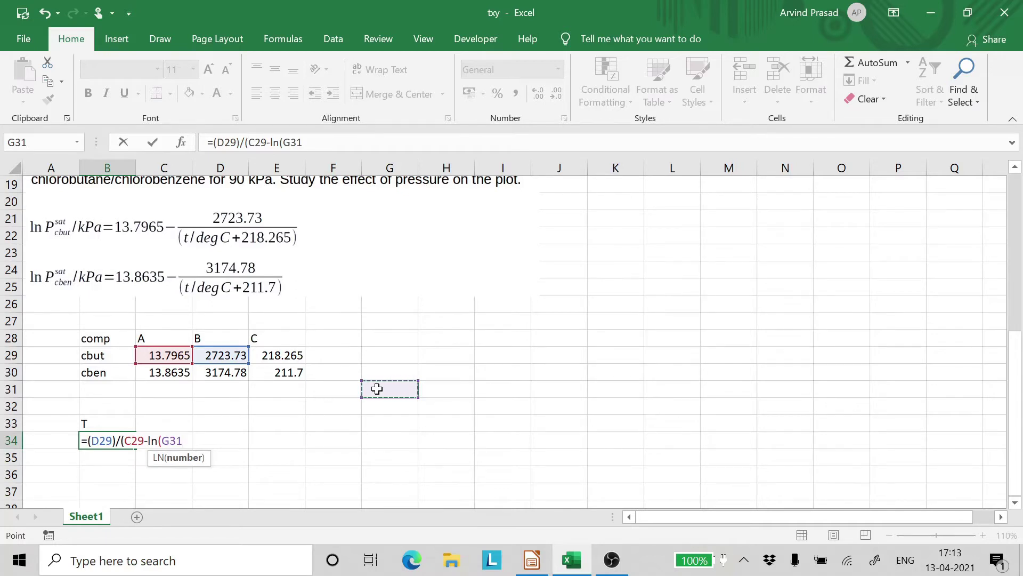
pyautogui.write(')')
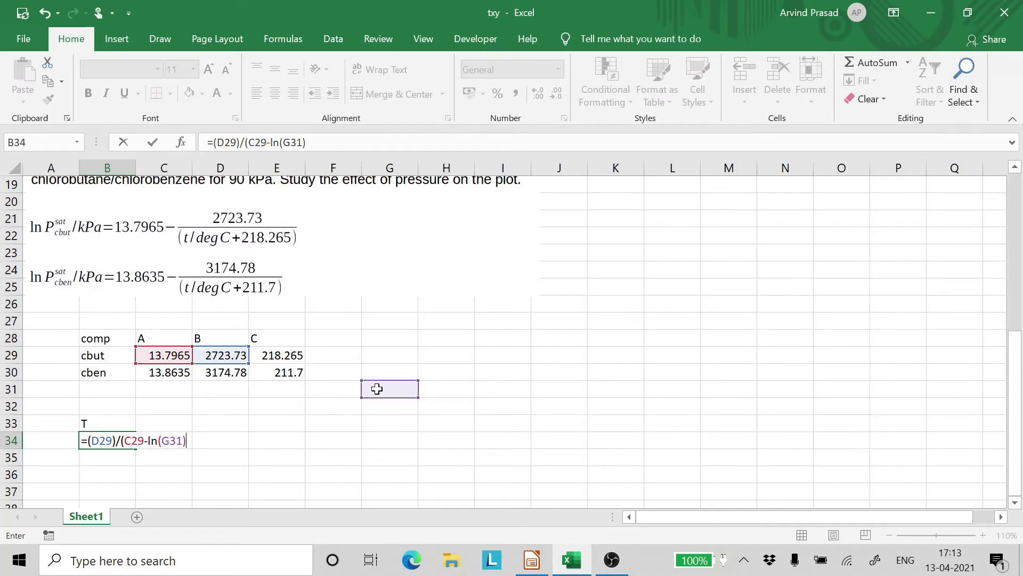
pyautogui.write(')')
pyautogui.click(88, 440)
pyautogui.write('(')
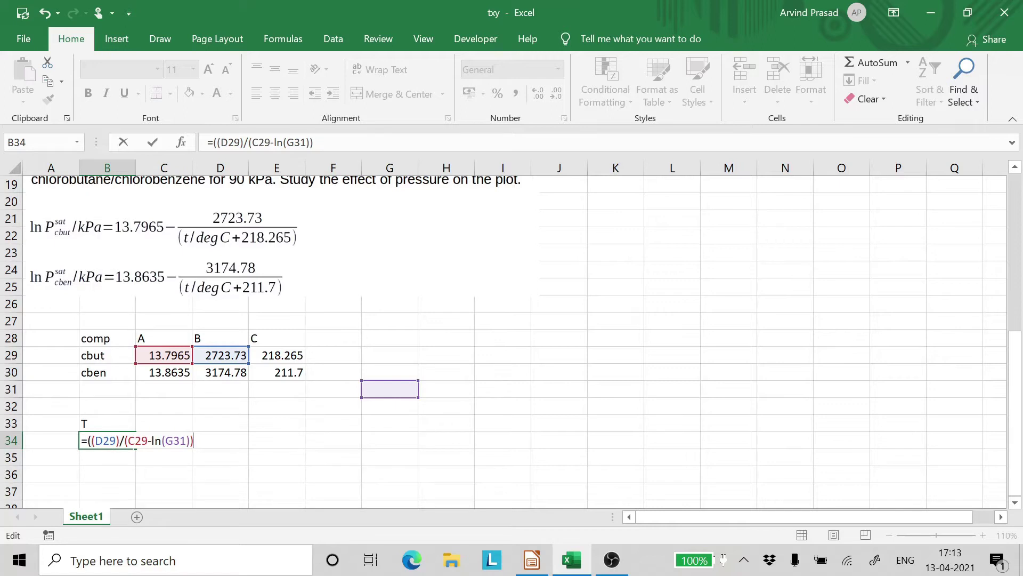
pyautogui.press('End')
pyautogui.write('_')
# Make D29, C29 and G31 absolute in B34's formula and subtract E29.
pyautogui.press('F4')
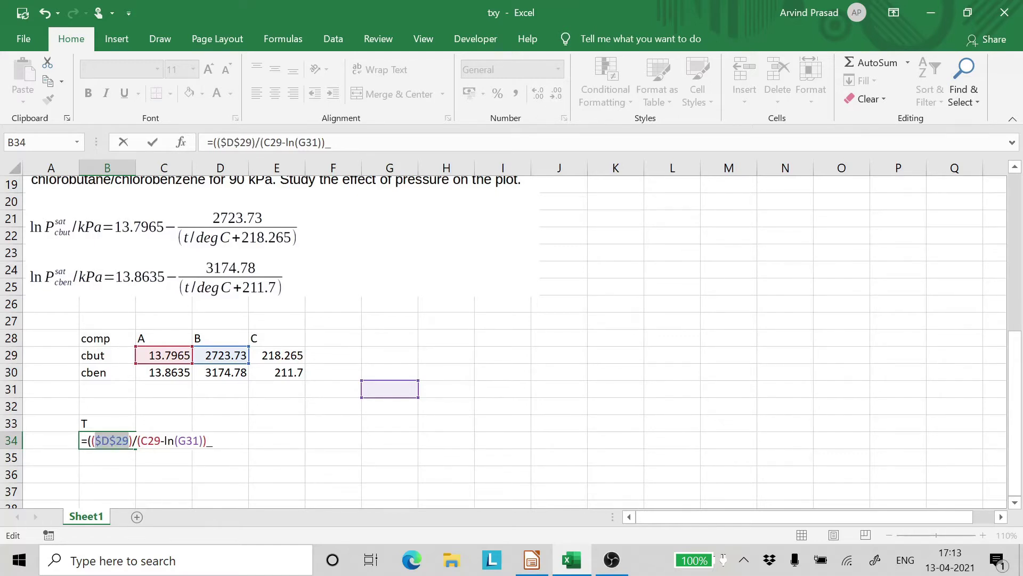
pyautogui.press('End')
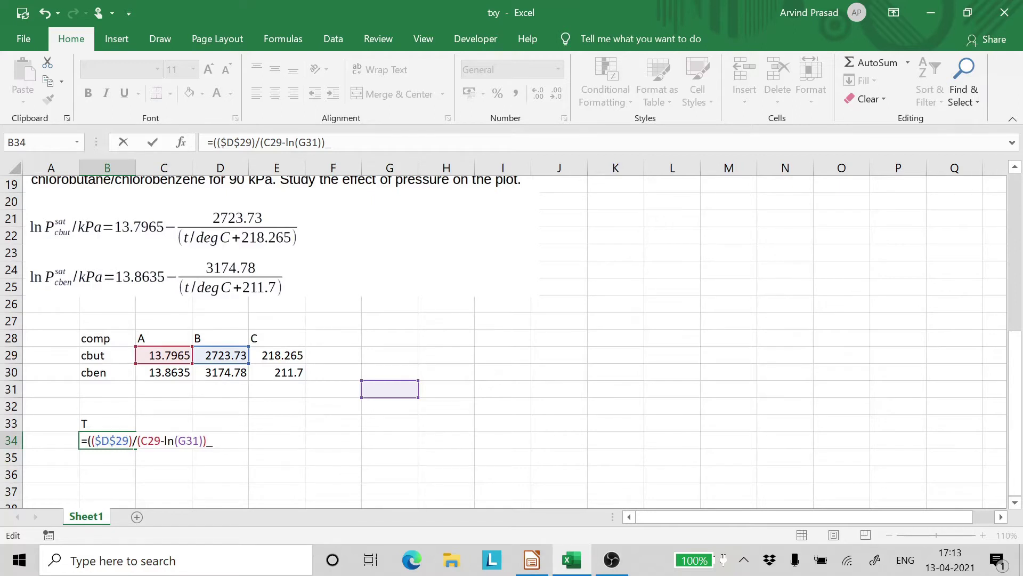
pyautogui.press('F4')
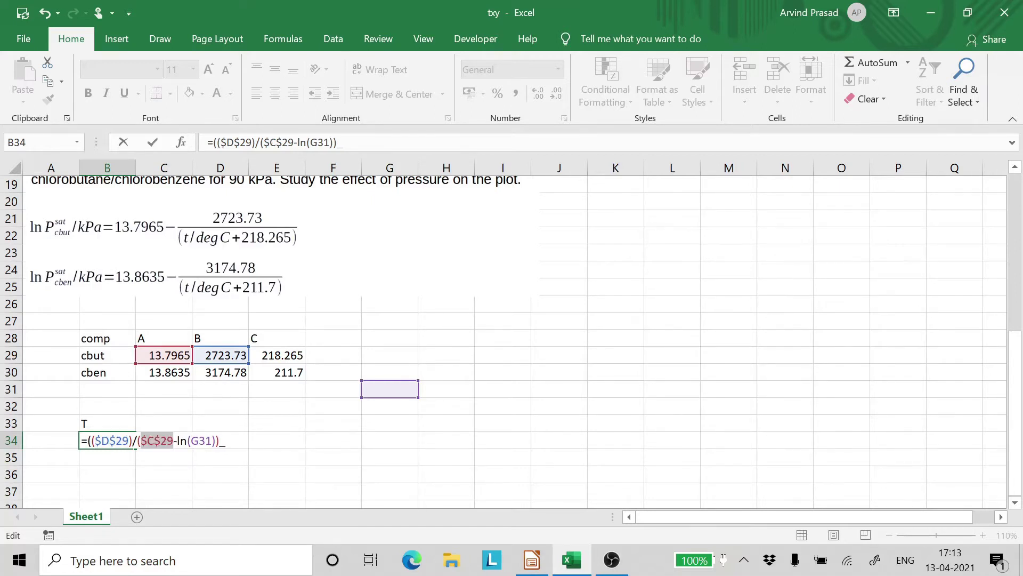
pyautogui.click(190, 432)
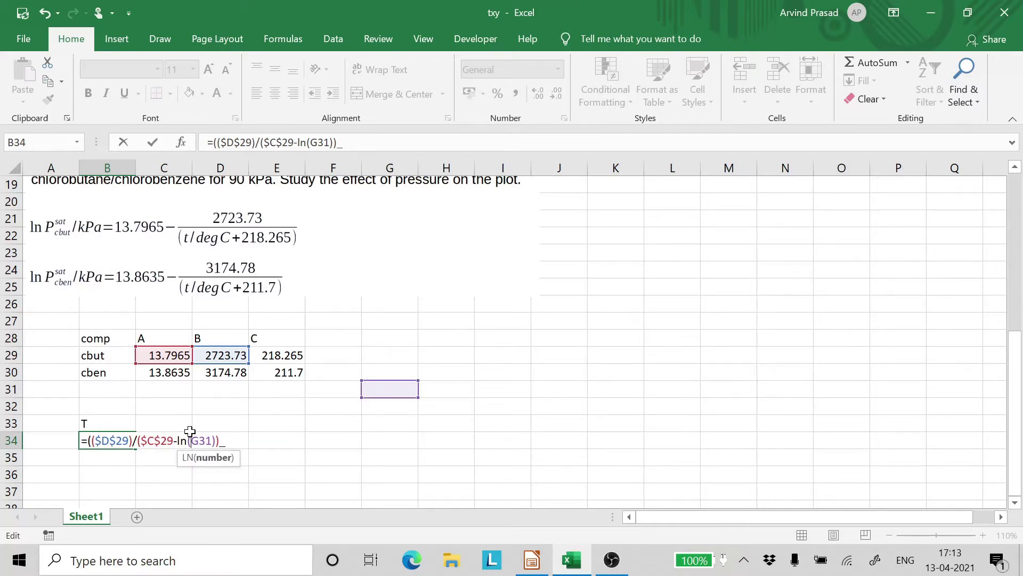
pyautogui.press('F4')
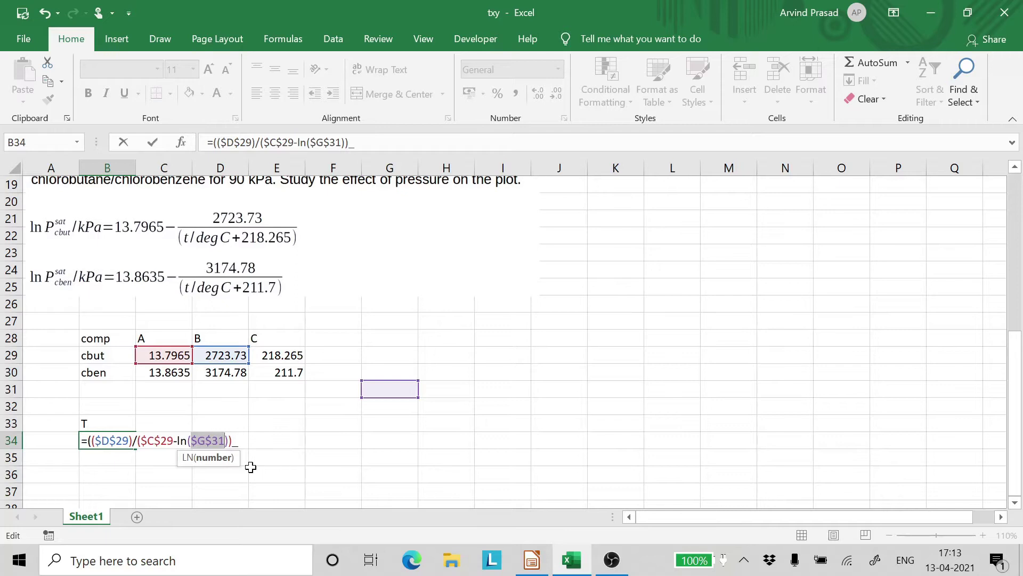
pyautogui.click(238, 440)
pyautogui.write('_')
pyautogui.press('BackSpace')
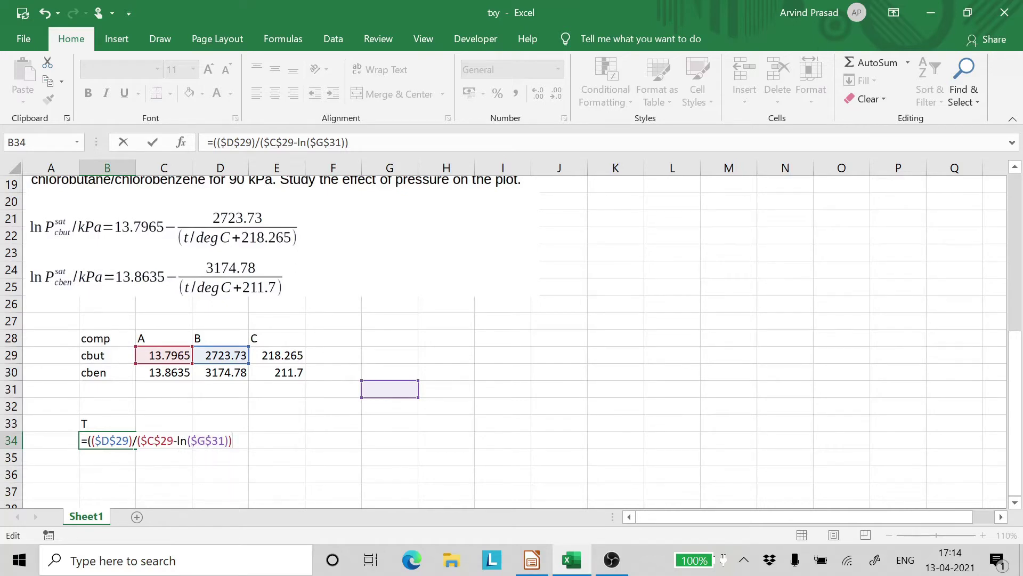
pyautogui.write('-')
pyautogui.click(273, 356)
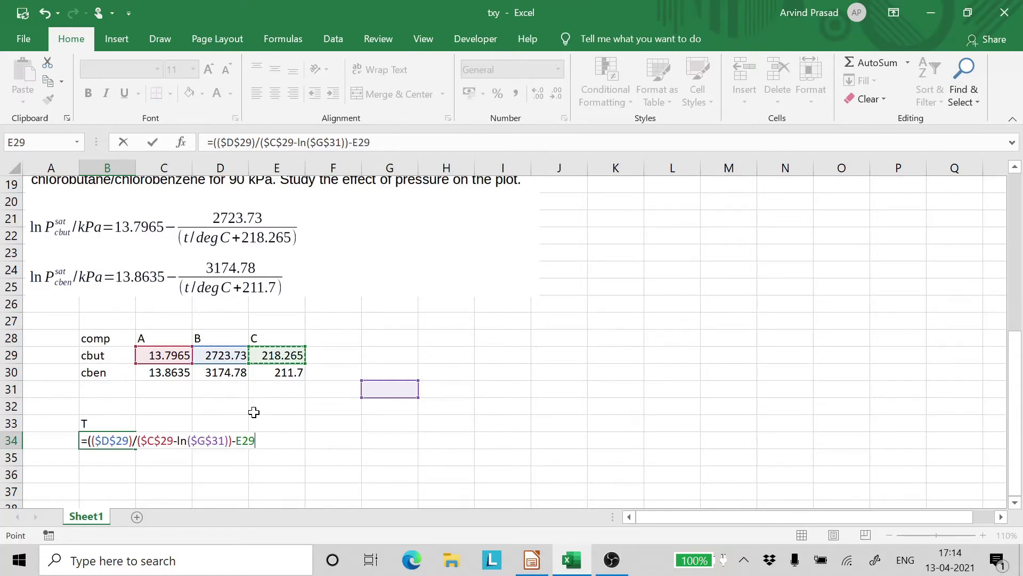
# Close and enter B34's temperature formula, then put the pressure 90 in G31.
pyautogui.write(')')
pyautogui.press('Return')
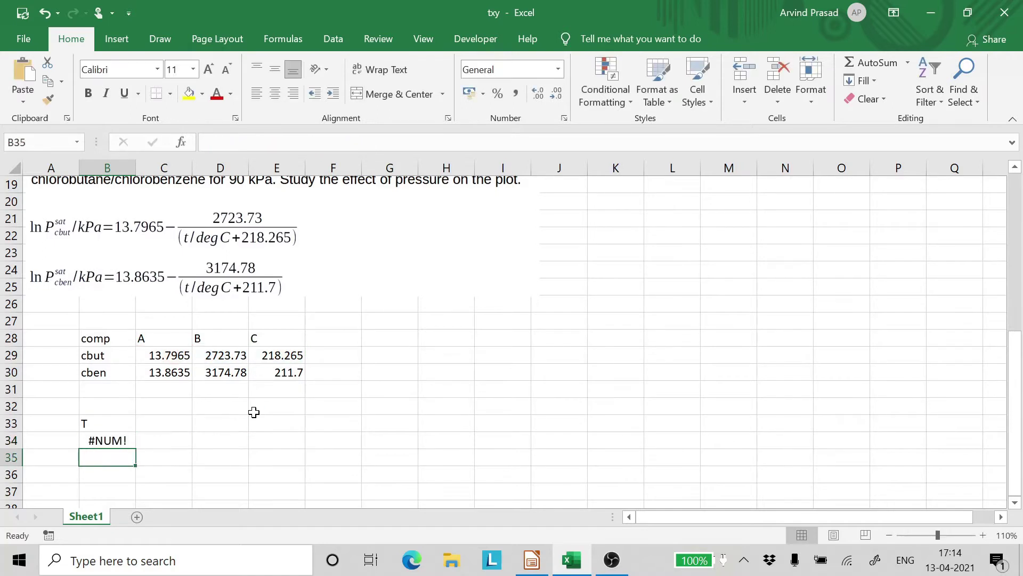
pyautogui.click(94, 437)
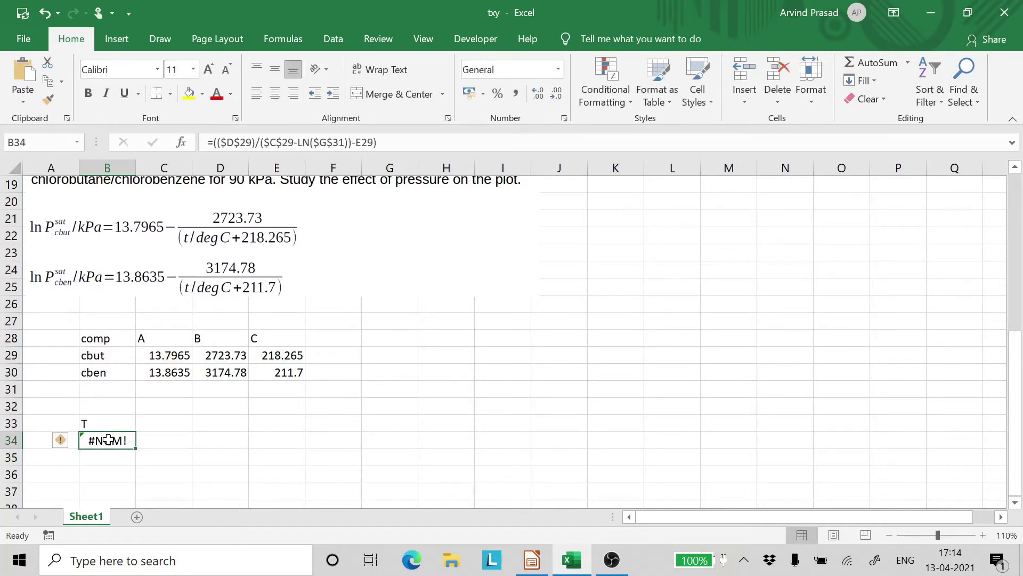
pyautogui.press('F2')
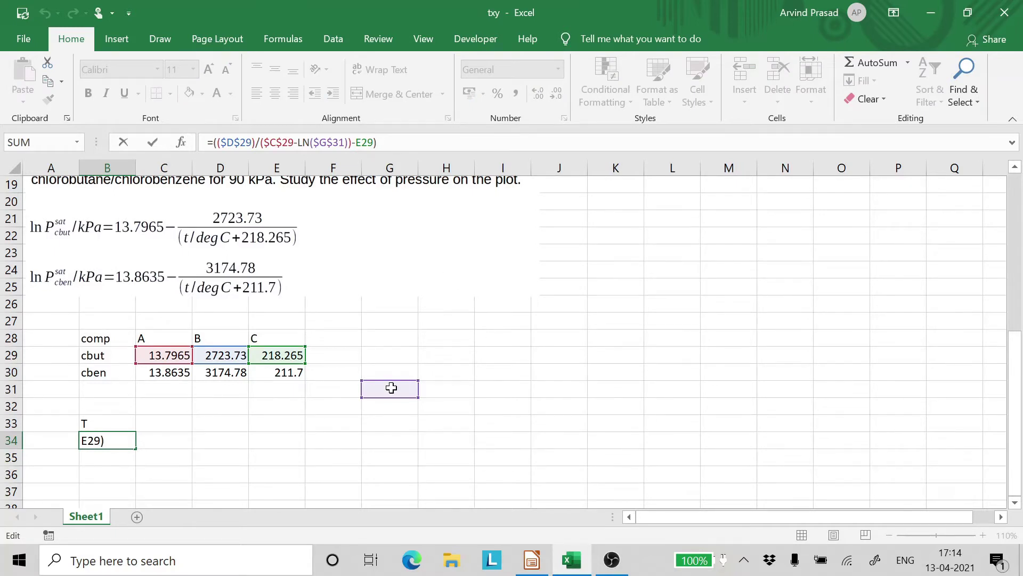
pyautogui.click(404, 423)
pyautogui.click(388, 389)
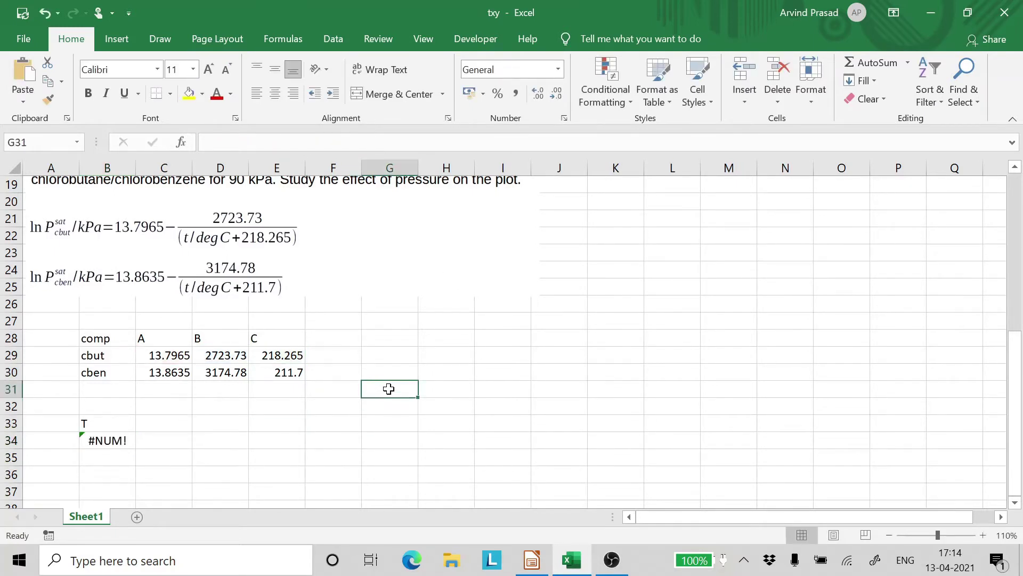
pyautogui.write('90')
pyautogui.press('Return')
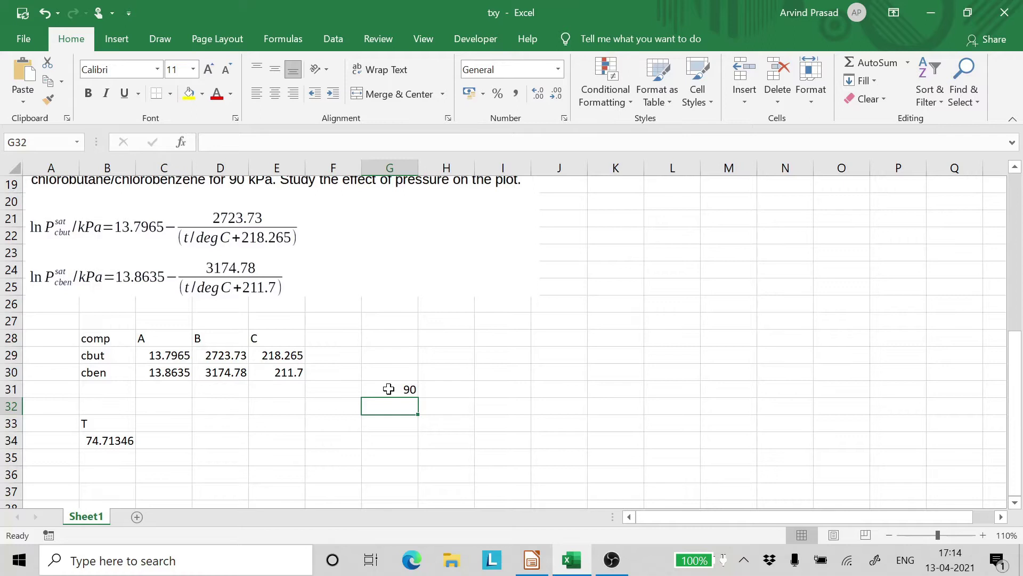
# Move the 74.71346 temperature result from B34 down to B47.
pyautogui.scroll(-3, 283, 463)
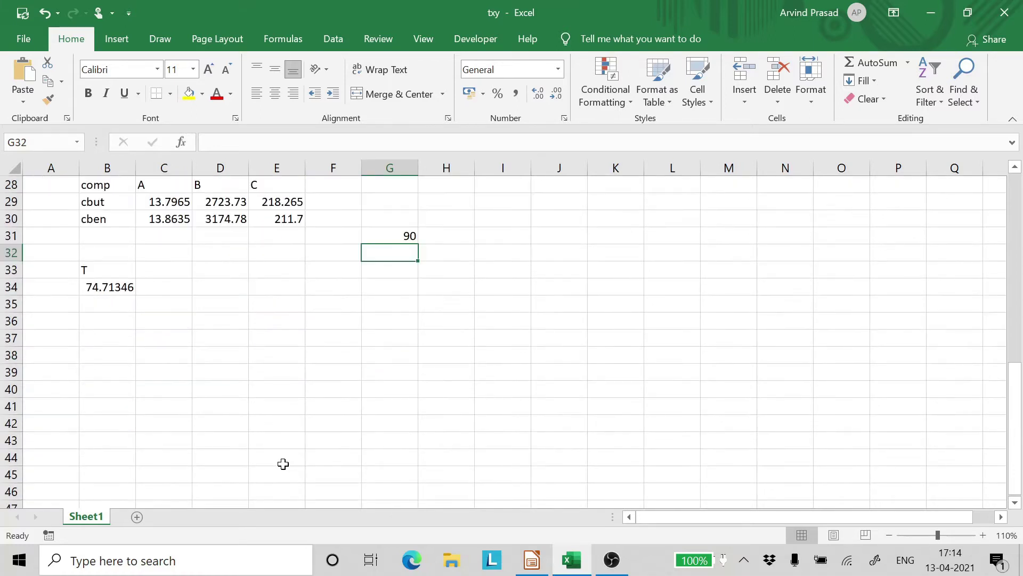
pyautogui.scroll(-1, 115, 319)
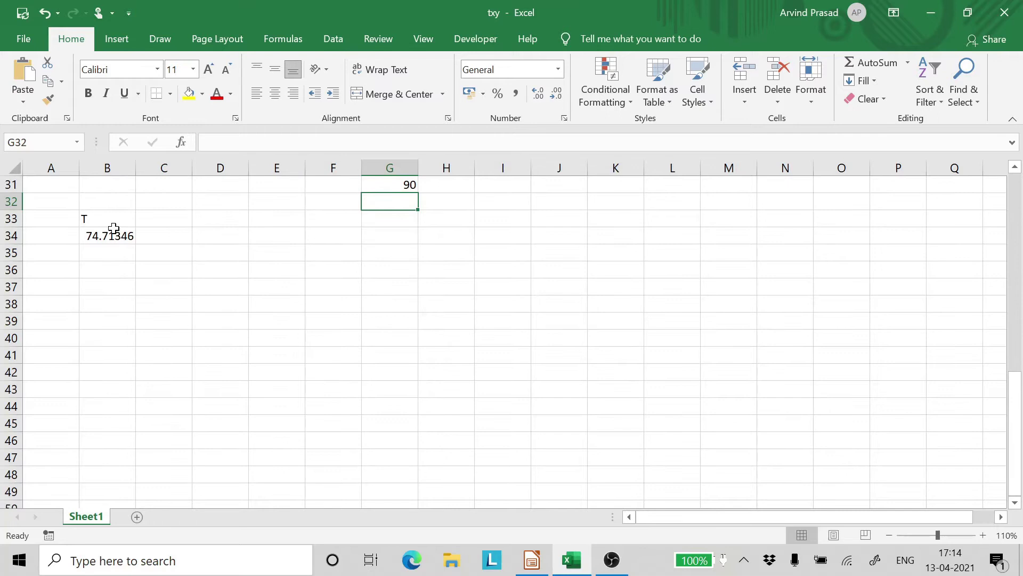
pyautogui.click(97, 233)
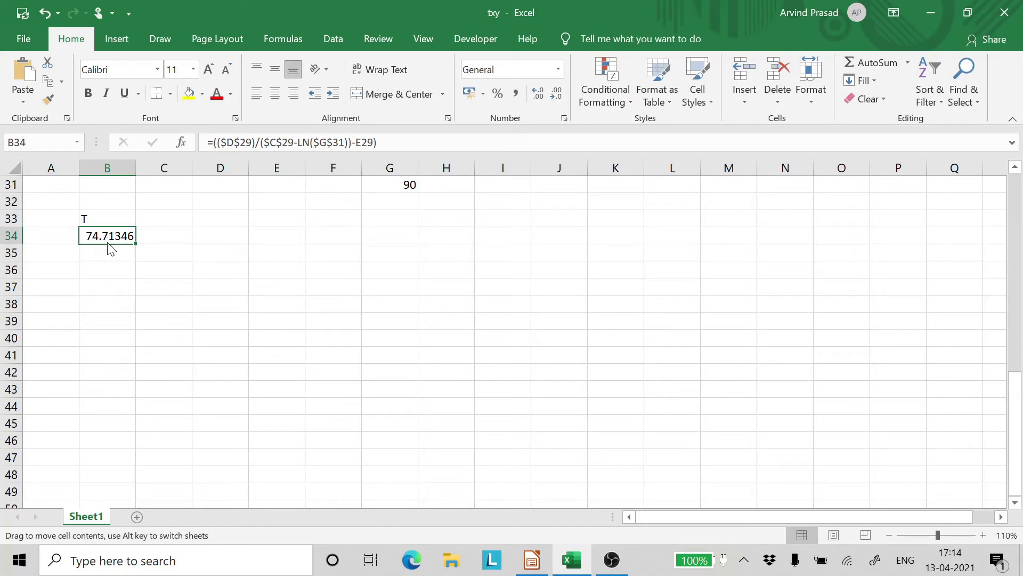
pyautogui.moveTo(111, 247); pyautogui.dragTo(124, 465)
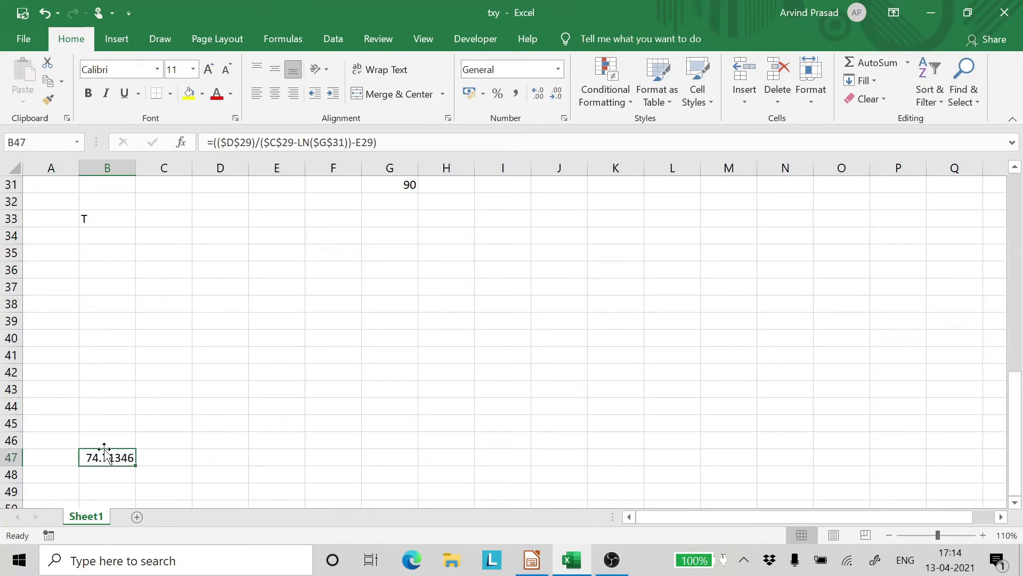
pyautogui.scroll(1, 201, 407)
pyautogui.scroll(-2, 201, 406)
pyautogui.scroll(4, 201, 406)
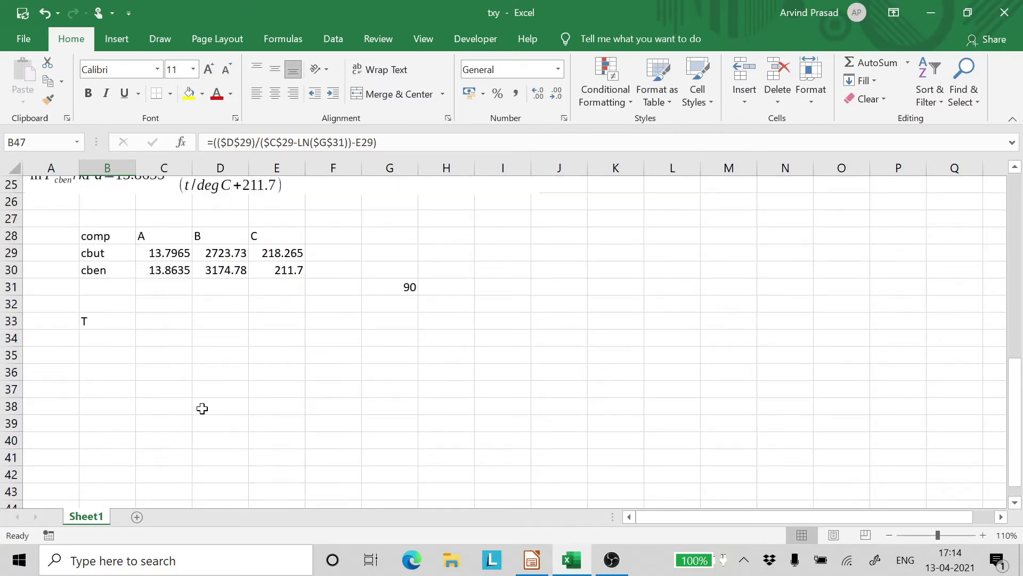
# In B34, start the chlorobenzene temperature formula dividing D30 by (C30-ln(G31)).
pyautogui.click(96, 389)
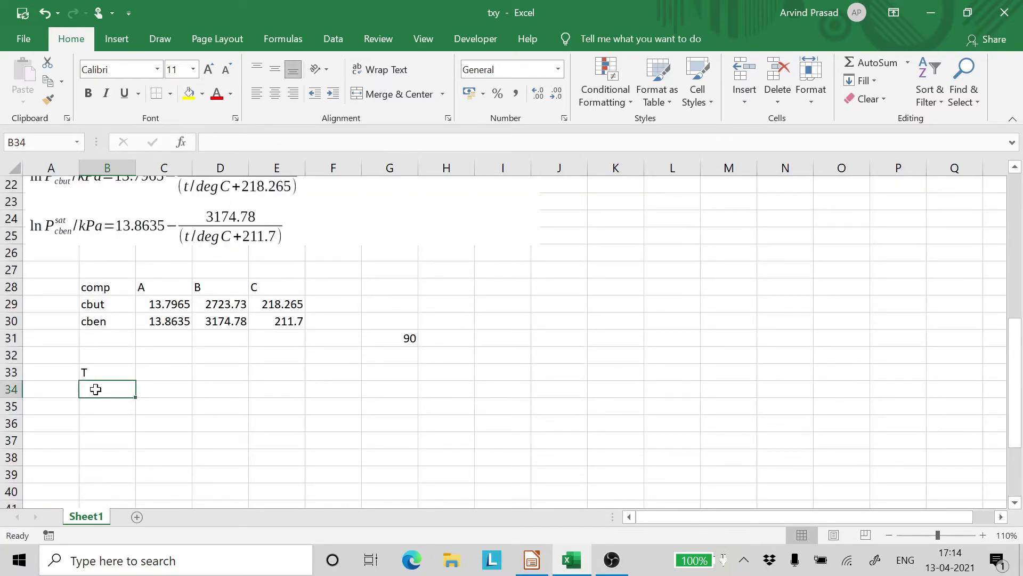
pyautogui.write('=')
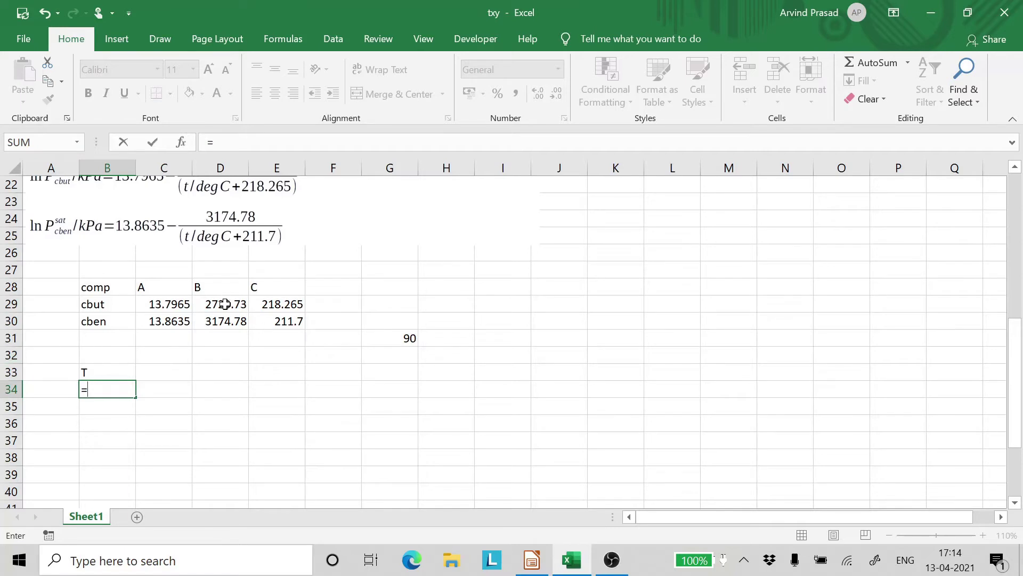
pyautogui.click(220, 323)
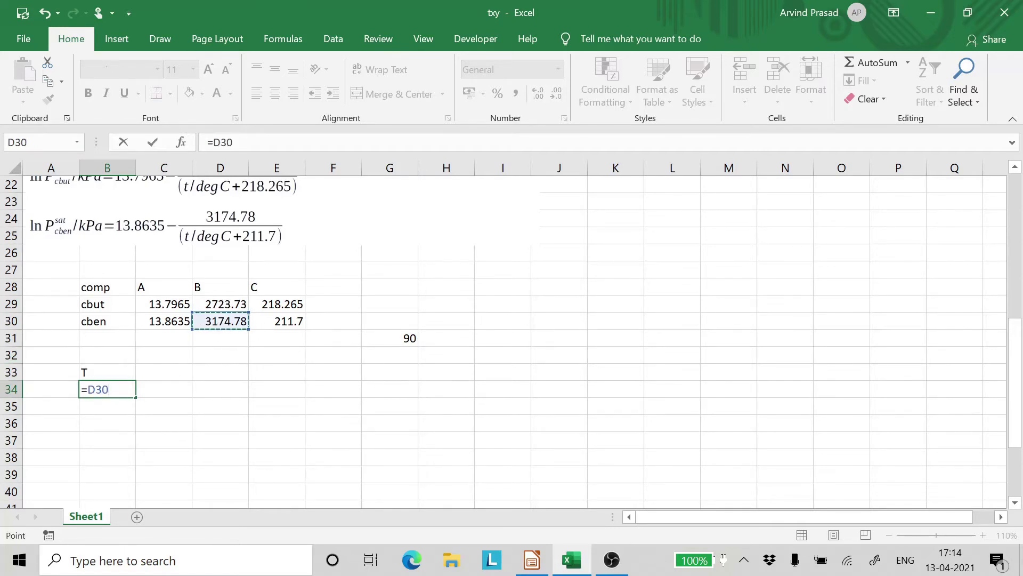
pyautogui.click(88, 389)
pyautogui.press('F4')
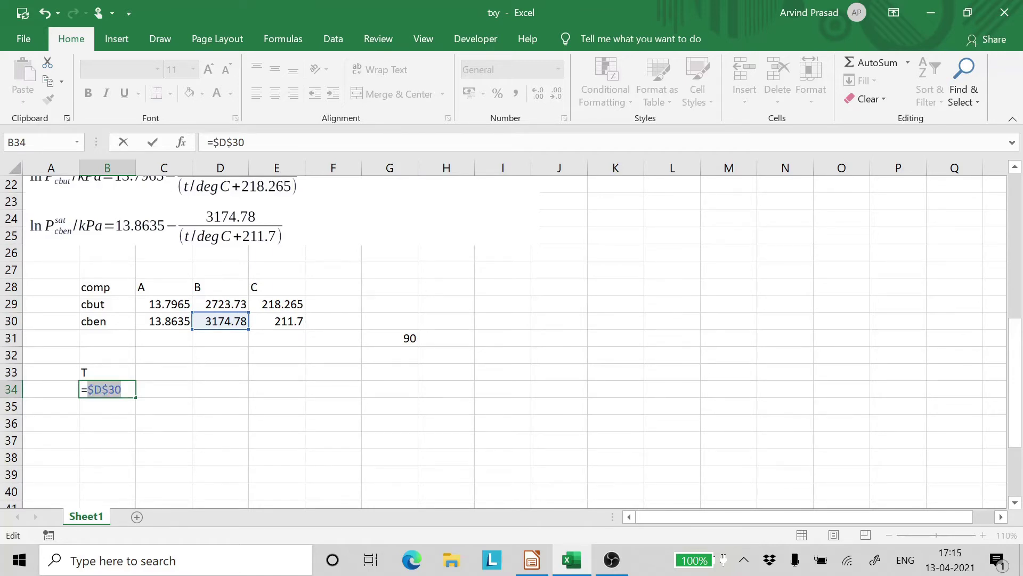
pyautogui.write('/(')
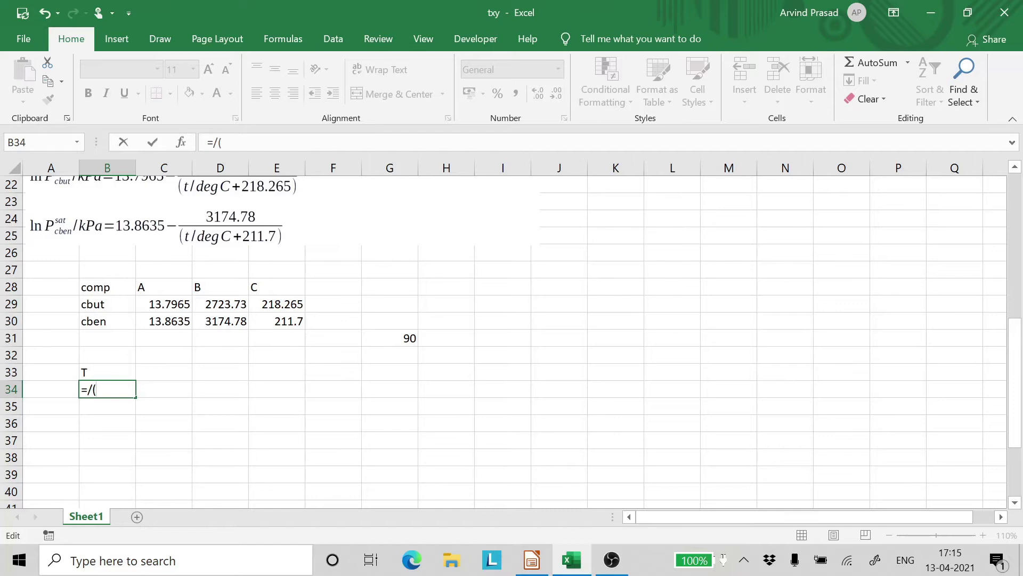
pyautogui.click(163, 322)
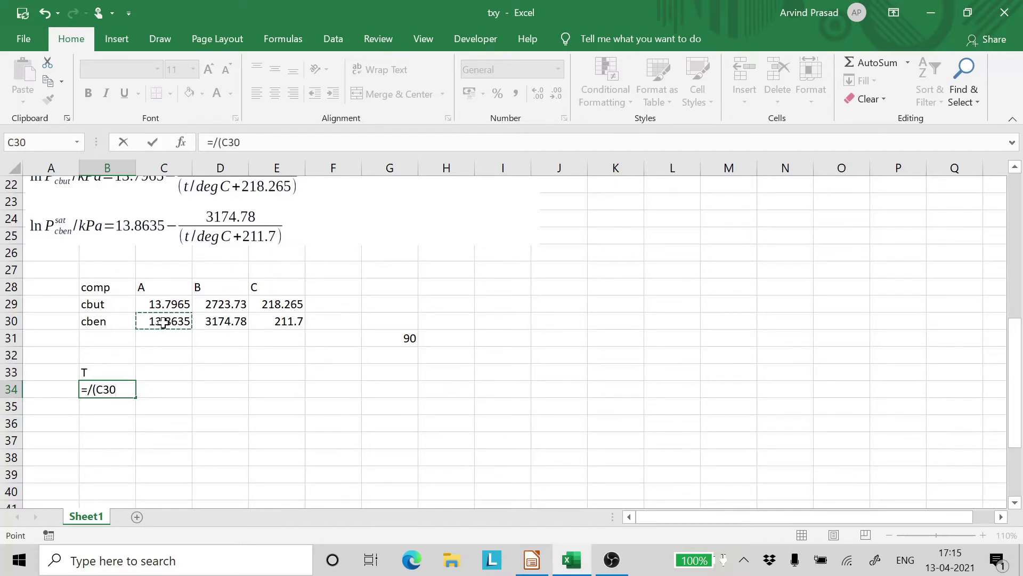
pyautogui.write('-')
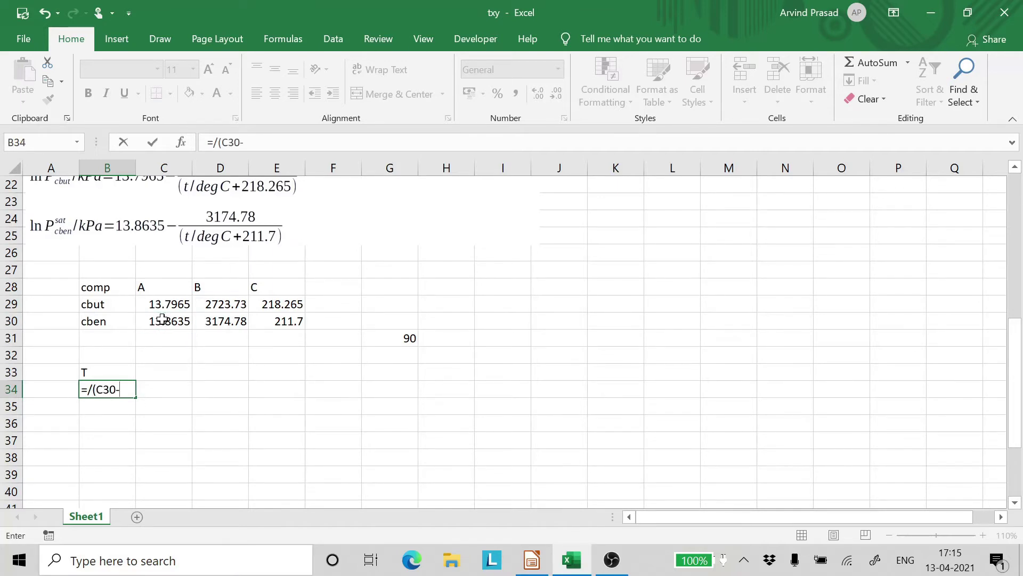
pyautogui.write('ln(')
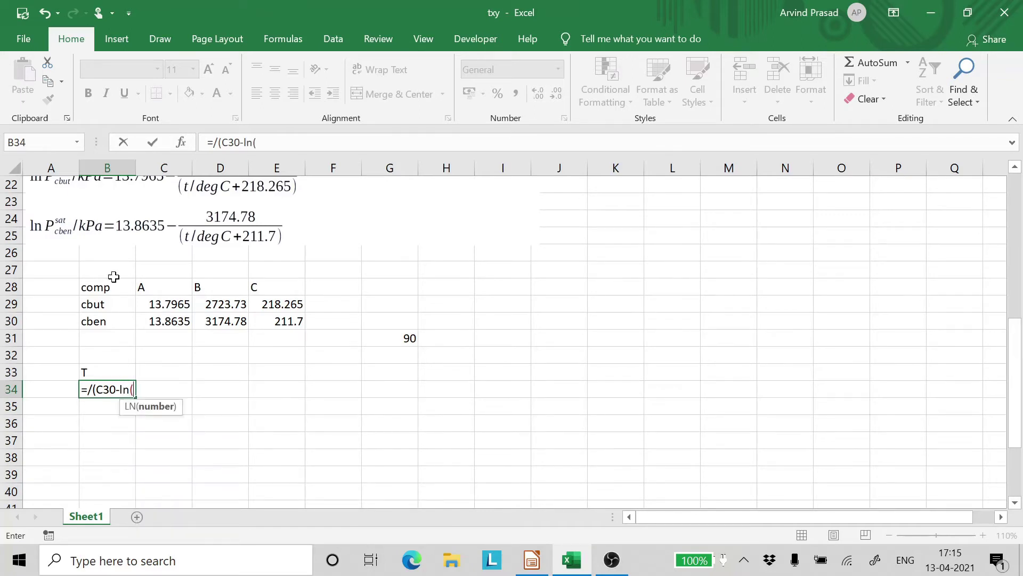
pyautogui.click(384, 340)
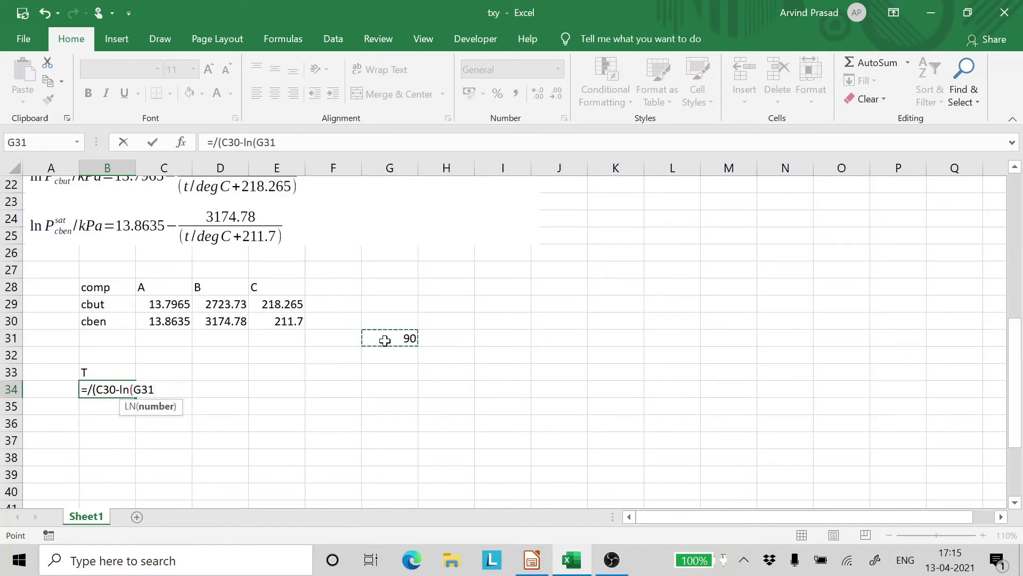
pyautogui.write(')')
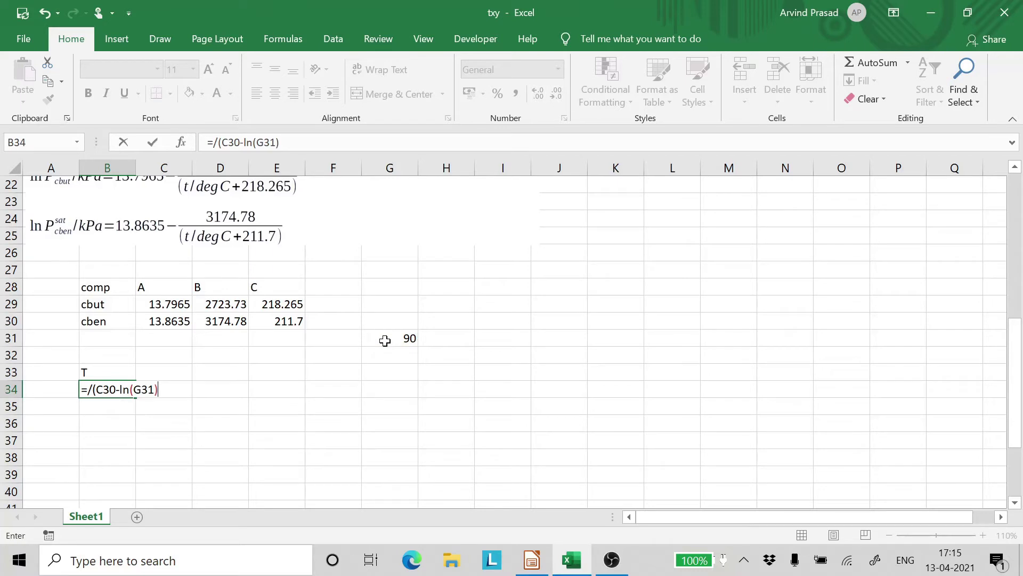
pyautogui.write(')')
# Bracket the division and subtract E30, giving =(D30/(C30-ln(G31)))-E30 = 127.3522.
pyautogui.press('F2')
pyautogui.click(220, 321)
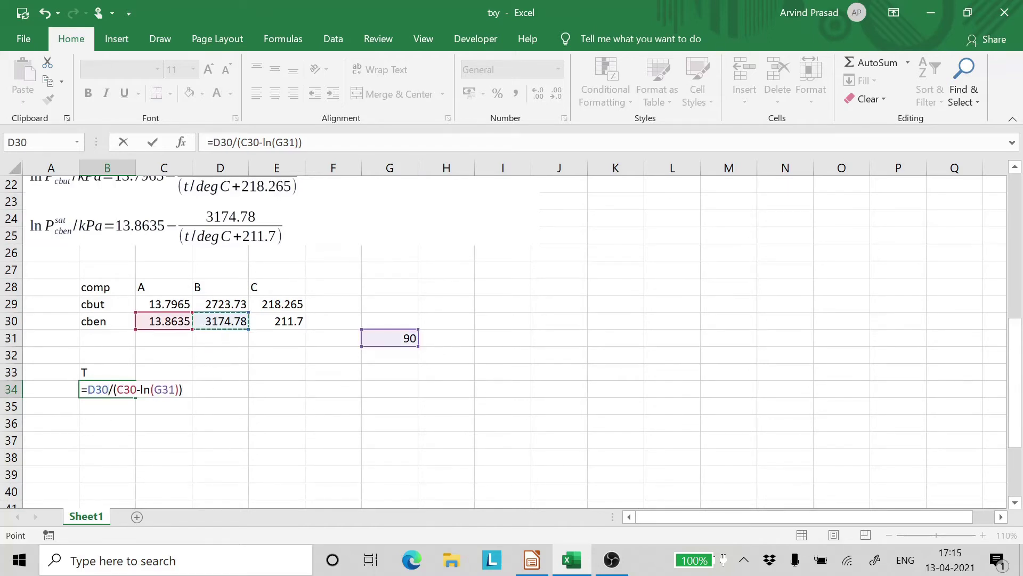
pyautogui.press('F2')
pyautogui.press('Left')
pyautogui.press('Left')
pyautogui.press('Left')
pyautogui.write('(')
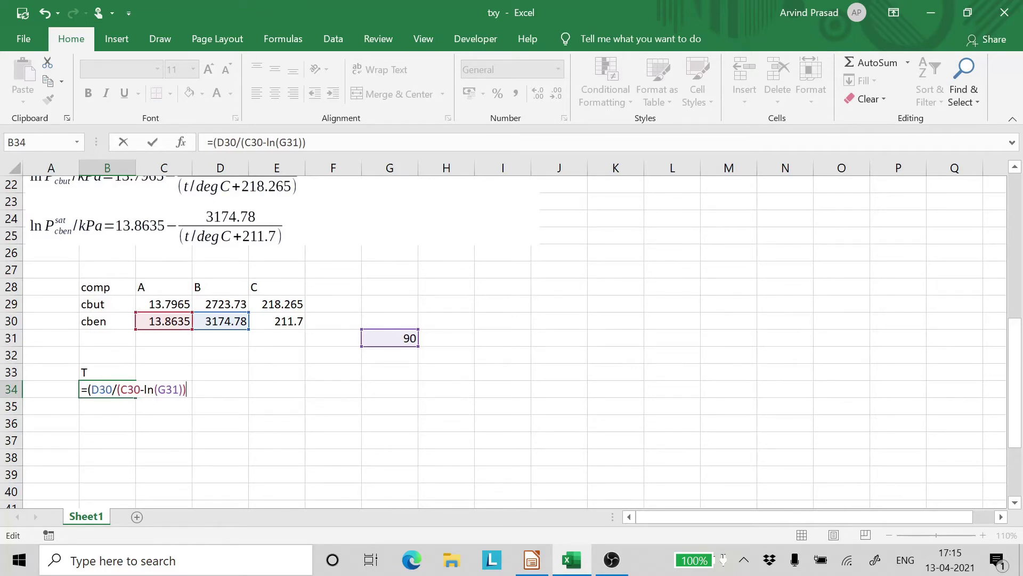
pyautogui.write(')-')
pyautogui.click(283, 323)
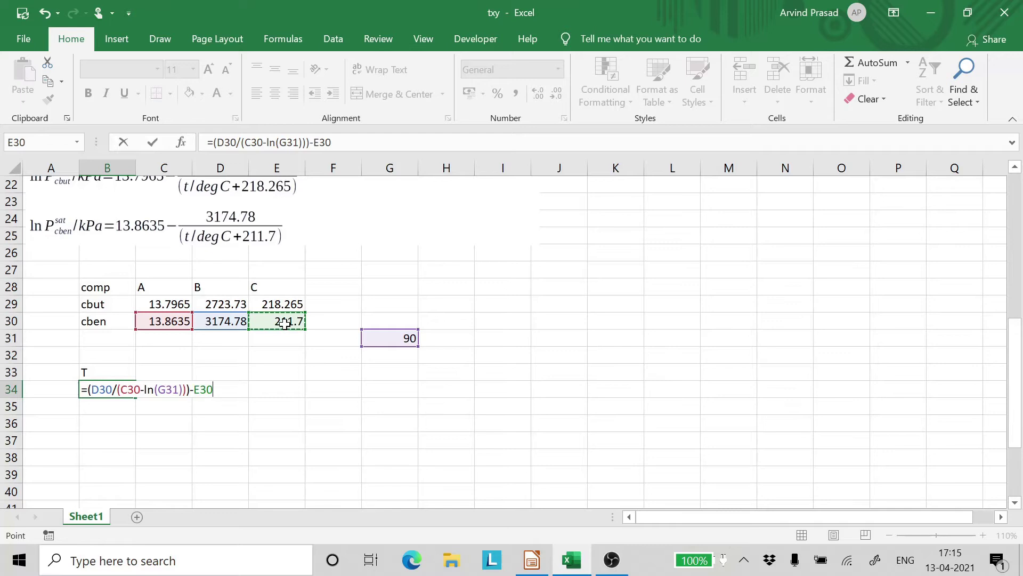
pyautogui.press('Return')
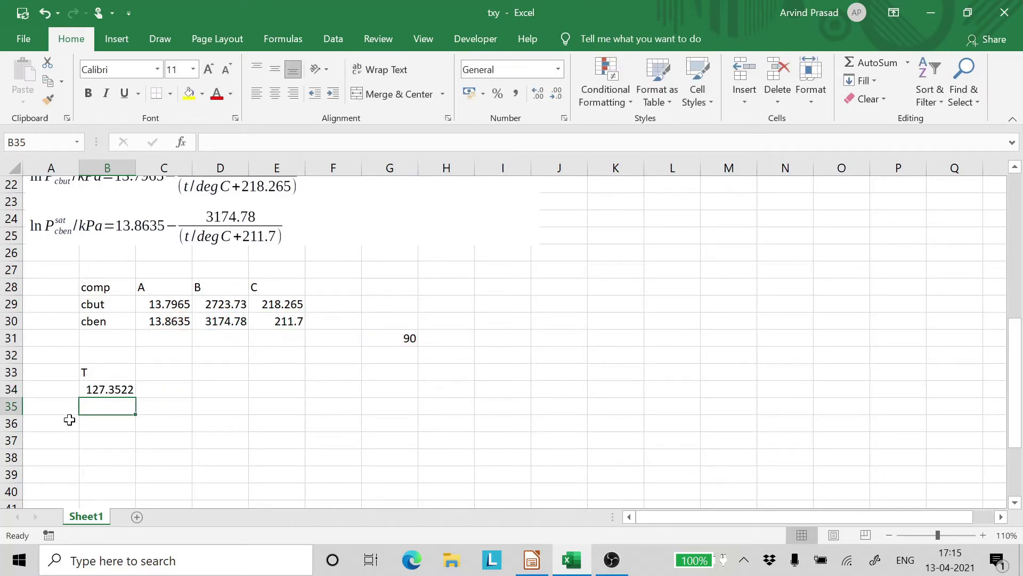
# Draw a horizontal scroll bar form control across H31:J31, next to G31's 90.
pyautogui.scroll(-2, 68, 421)
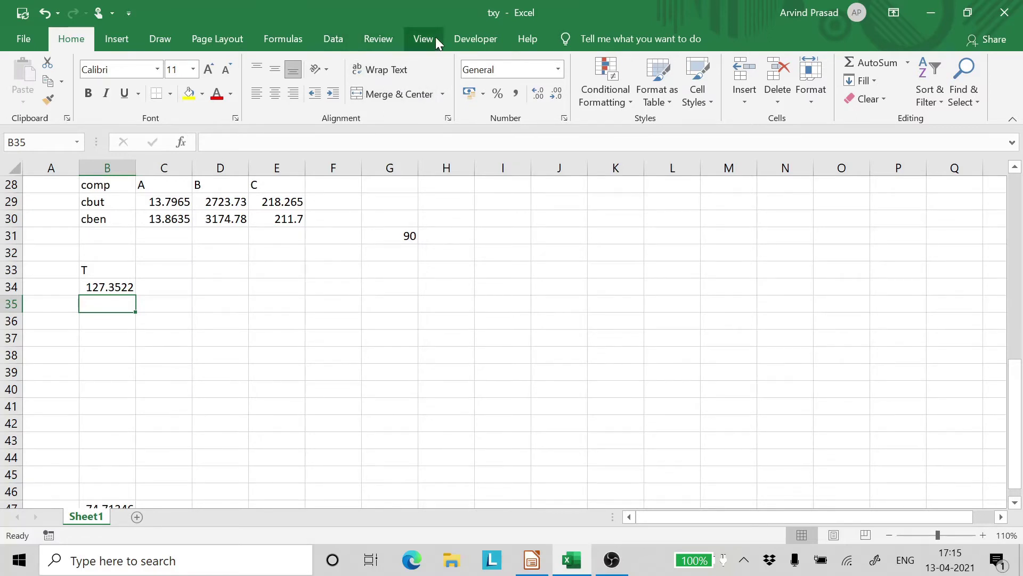
pyautogui.click(475, 39)
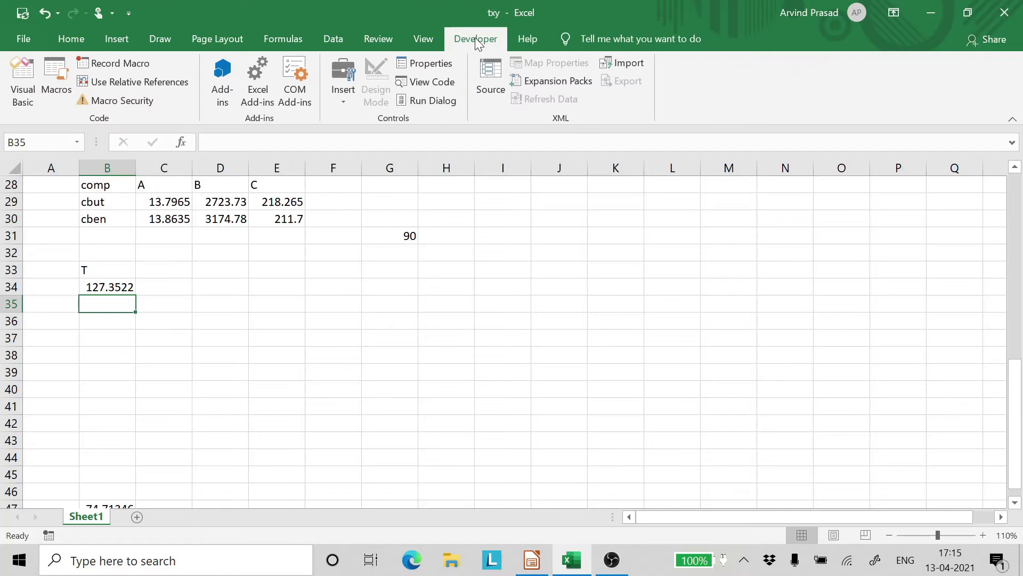
pyautogui.click(343, 99)
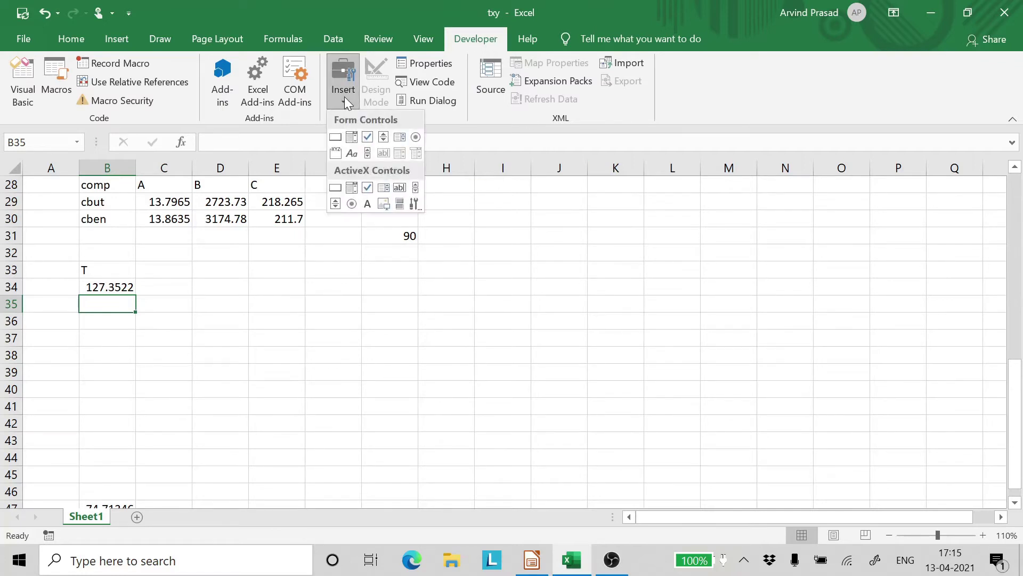
pyautogui.click(368, 155)
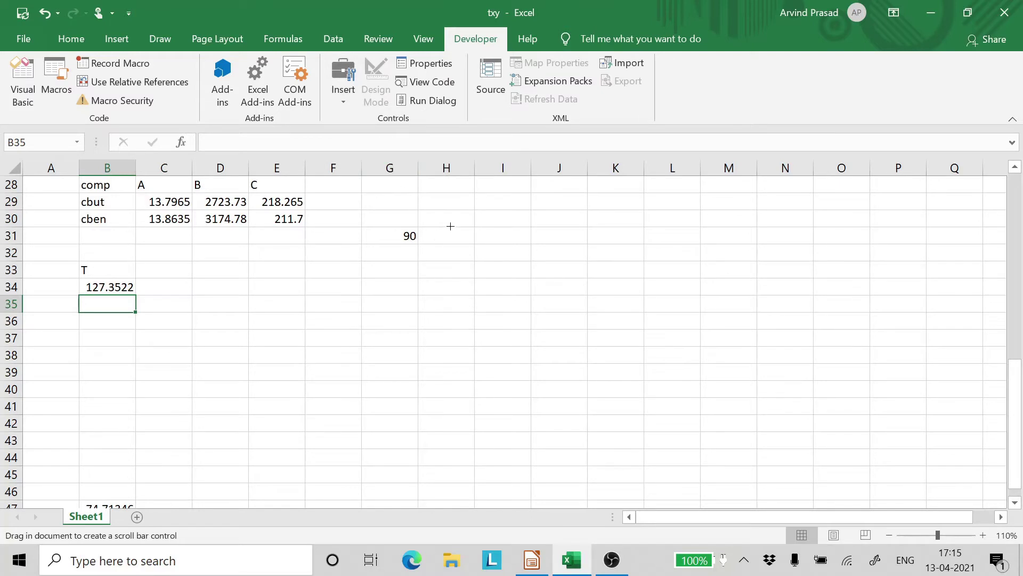
pyautogui.moveTo(450, 226)
pyautogui.mouseDown()
pyautogui.moveTo(463, 271)
pyautogui.moveTo(514, 242)
pyautogui.moveTo(555, 237)
pyautogui.mouseUp()
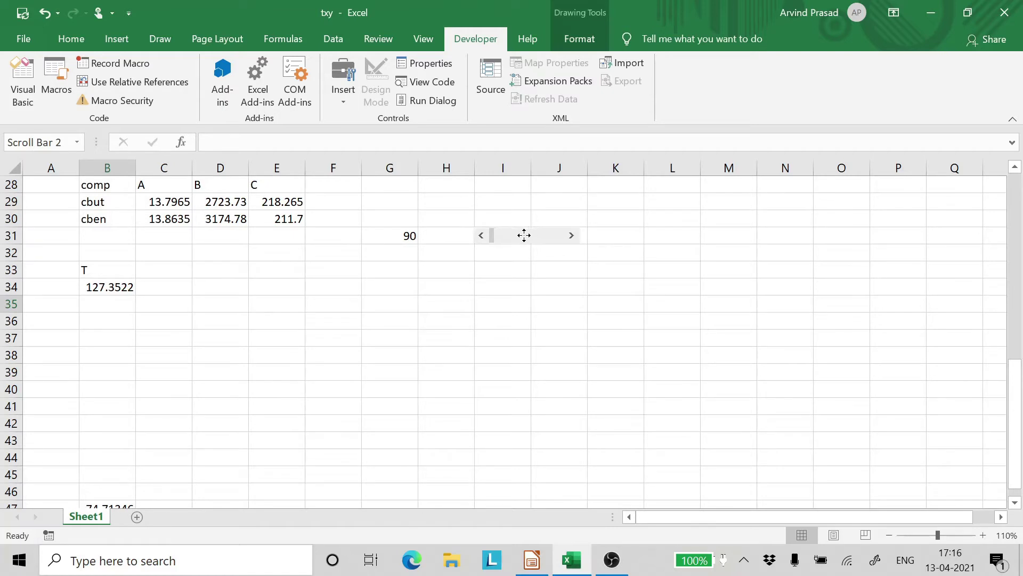
pyautogui.click(523, 237)
pyautogui.moveTo(580, 242); pyautogui.dragTo(584, 243)
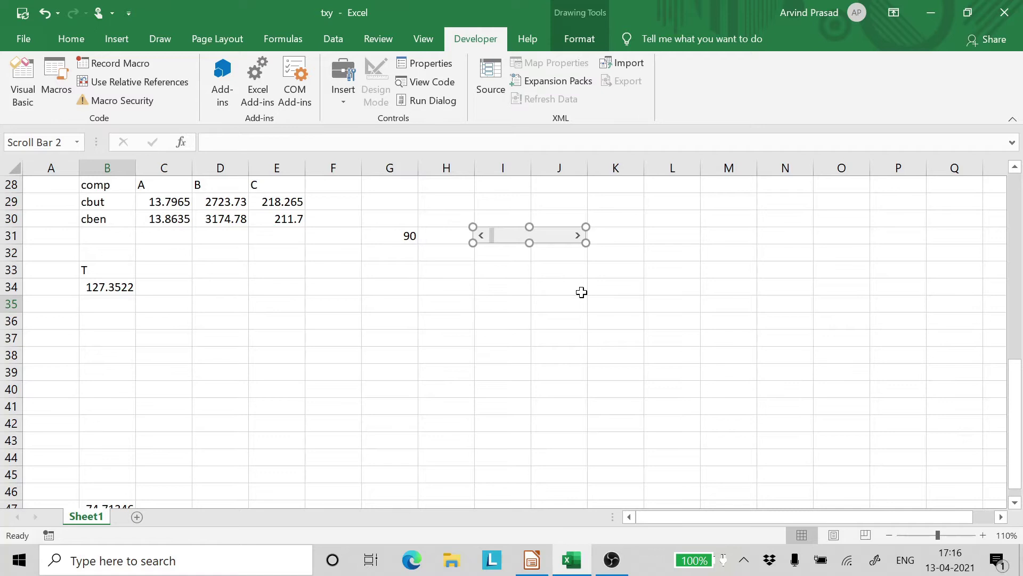
pyautogui.click(580, 290)
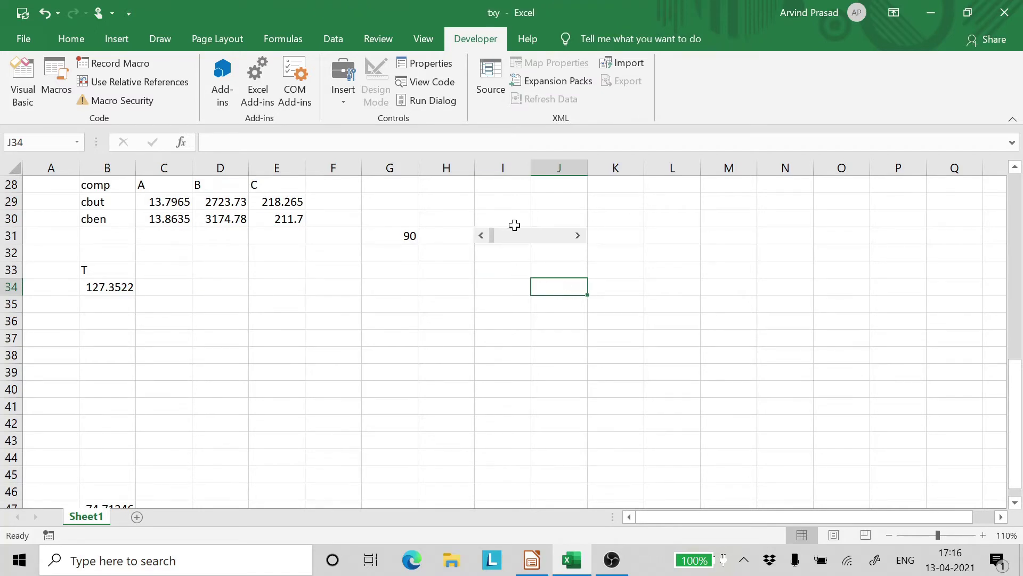
# Give the scroll bar minimum 80, maximum 130 and cell link $G$31.
pyautogui.rightClick(514, 234)
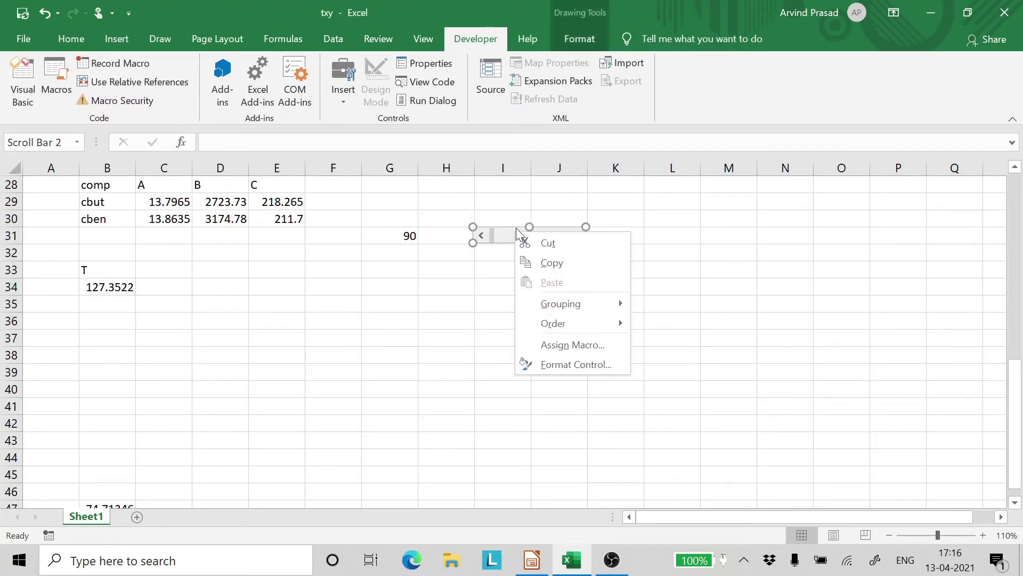
pyautogui.click(569, 367)
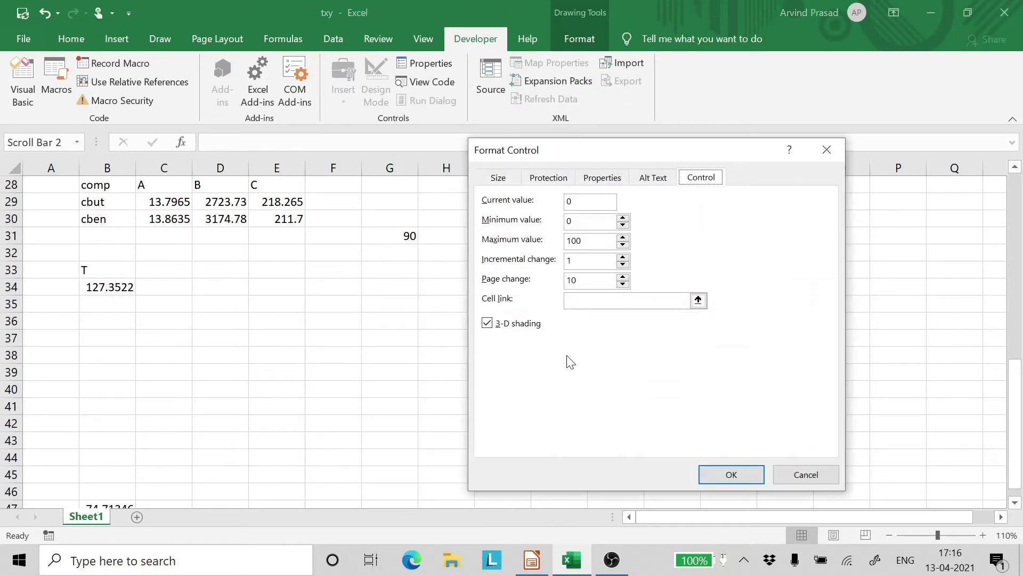
pyautogui.click(570, 221)
pyautogui.press('BackSpace')
pyautogui.write('80')
pyautogui.press('BackSpace')
pyautogui.press('BackSpace')
pyautogui.press('BackSpace')
pyautogui.write('130')
pyautogui.click(699, 300)
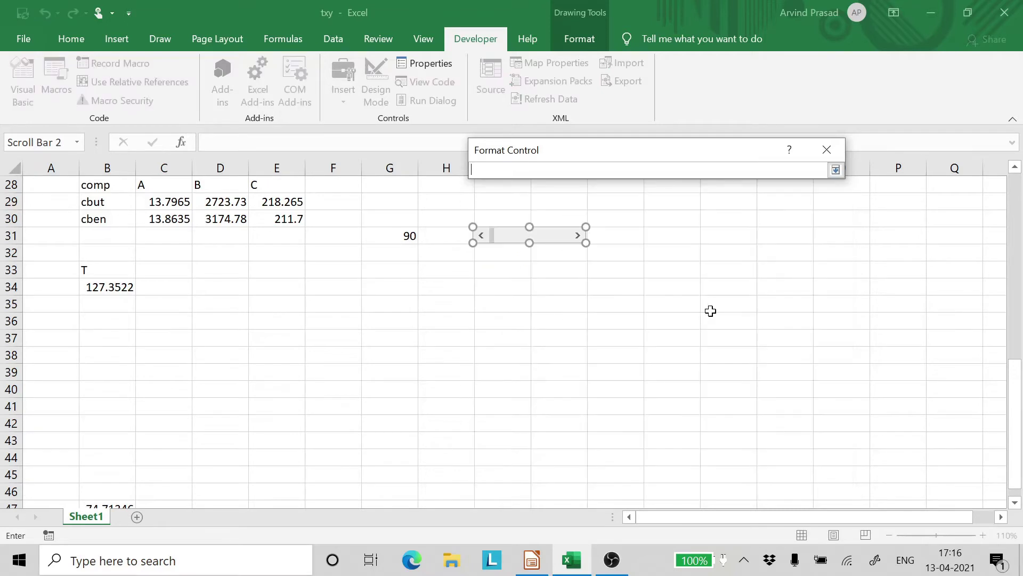
pyautogui.click(396, 232)
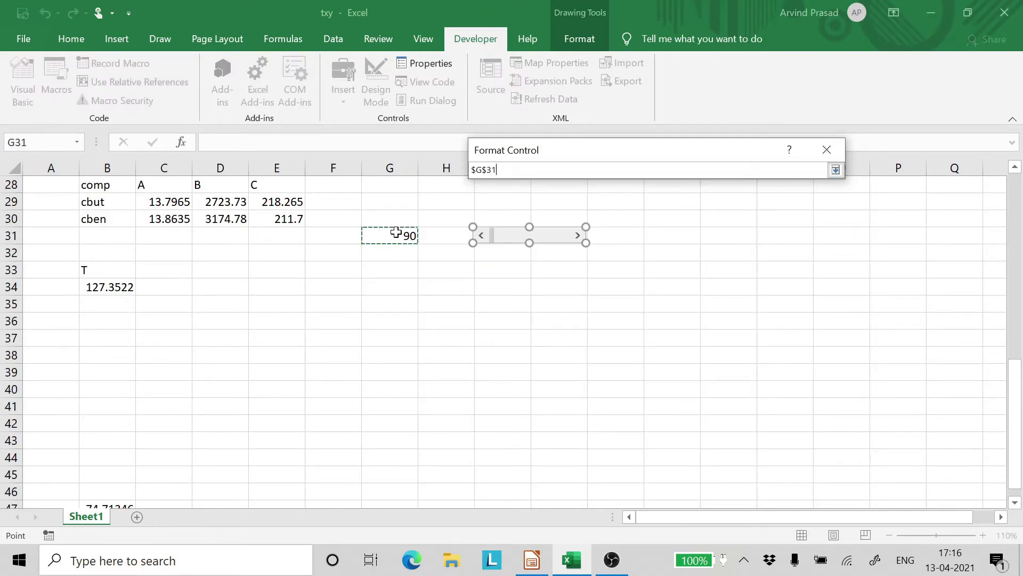
pyautogui.press('Return')
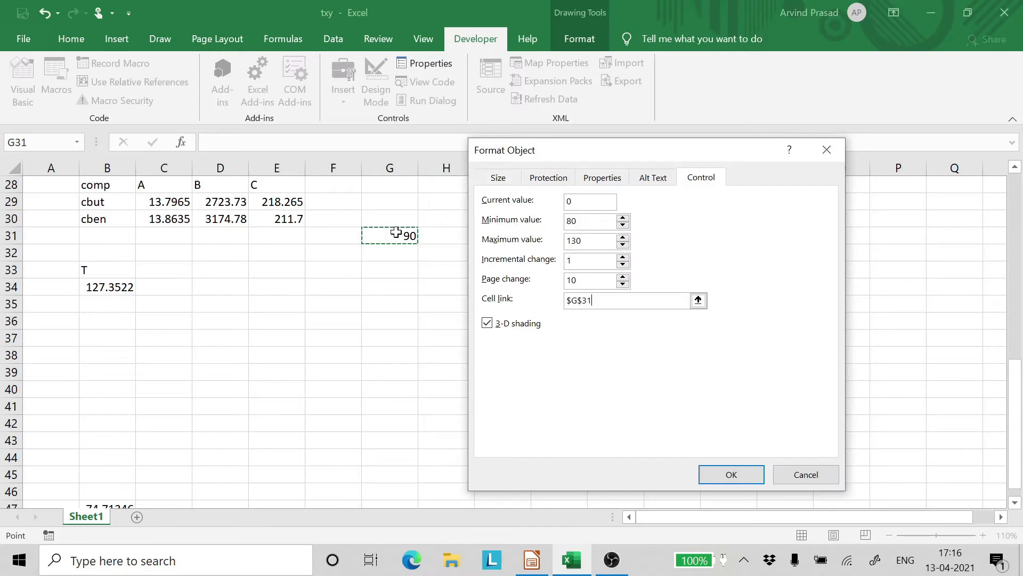
pyautogui.click(742, 477)
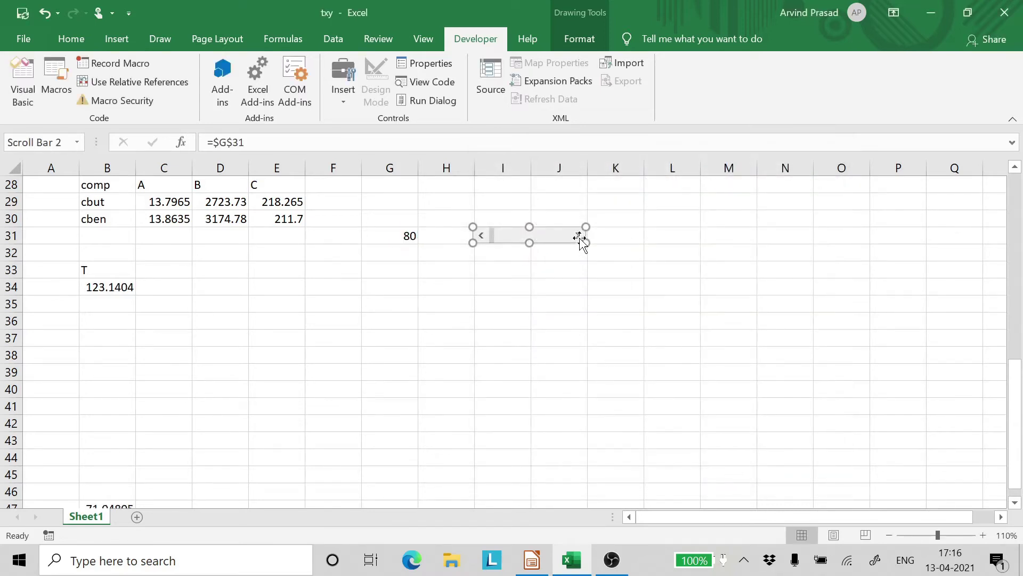
# Step and drag the scroll bar to vary G31, leaving it at 90 so B34 shows 127.352.
pyautogui.click(666, 268)
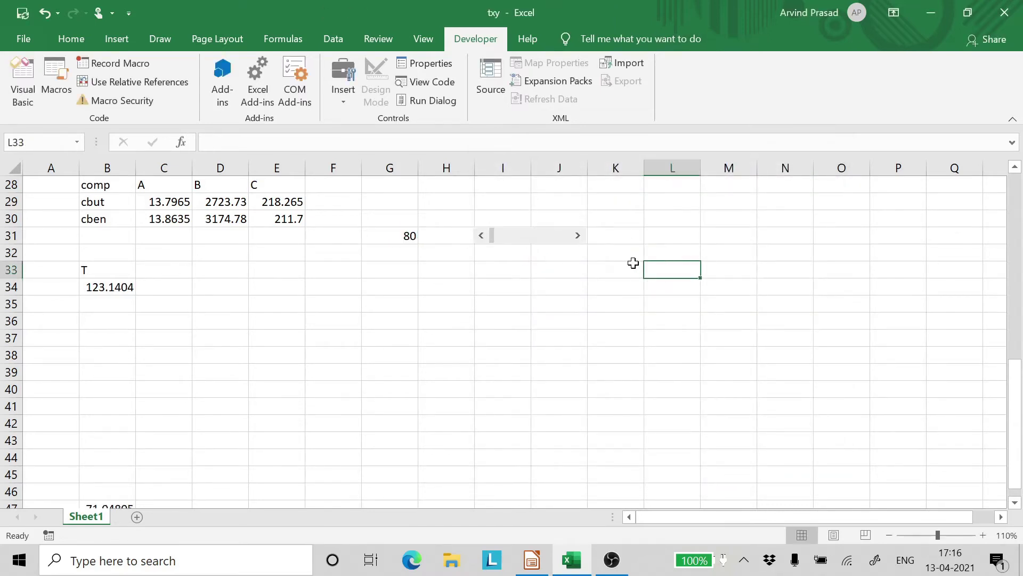
pyautogui.click(579, 236)
pyautogui.click(578, 236)
pyautogui.click(578, 236)
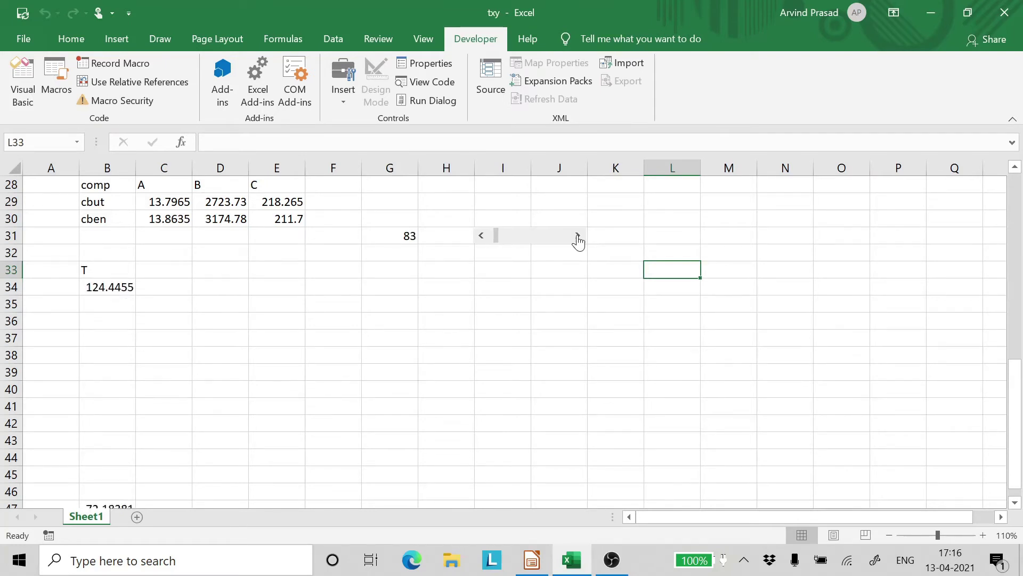
pyautogui.click(578, 236)
pyautogui.click(578, 236)
pyautogui.click(579, 236)
pyautogui.click(578, 236)
pyautogui.click(578, 236)
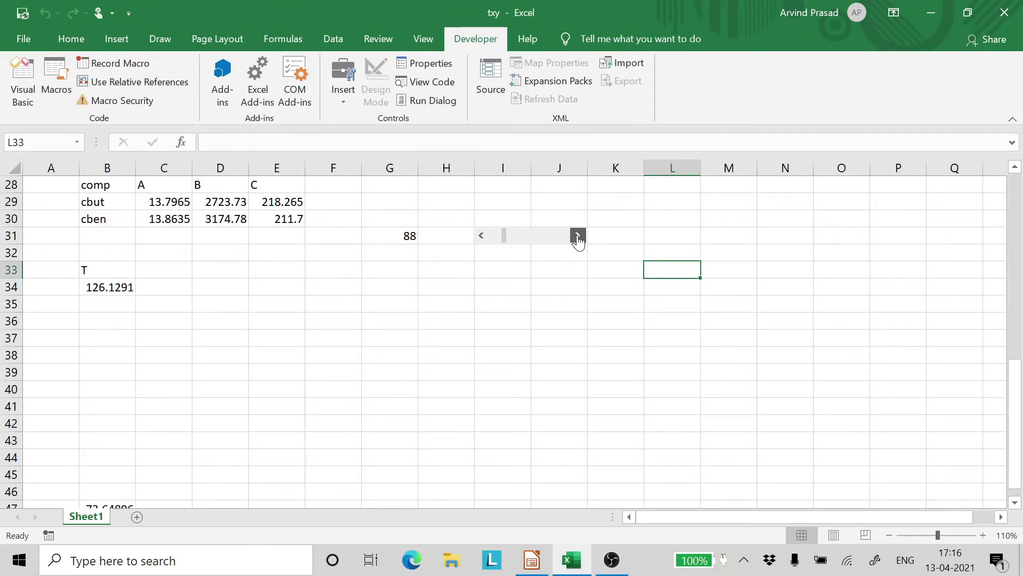
pyautogui.click(578, 236)
pyautogui.moveTo(507, 240); pyautogui.dragTo(509, 243)
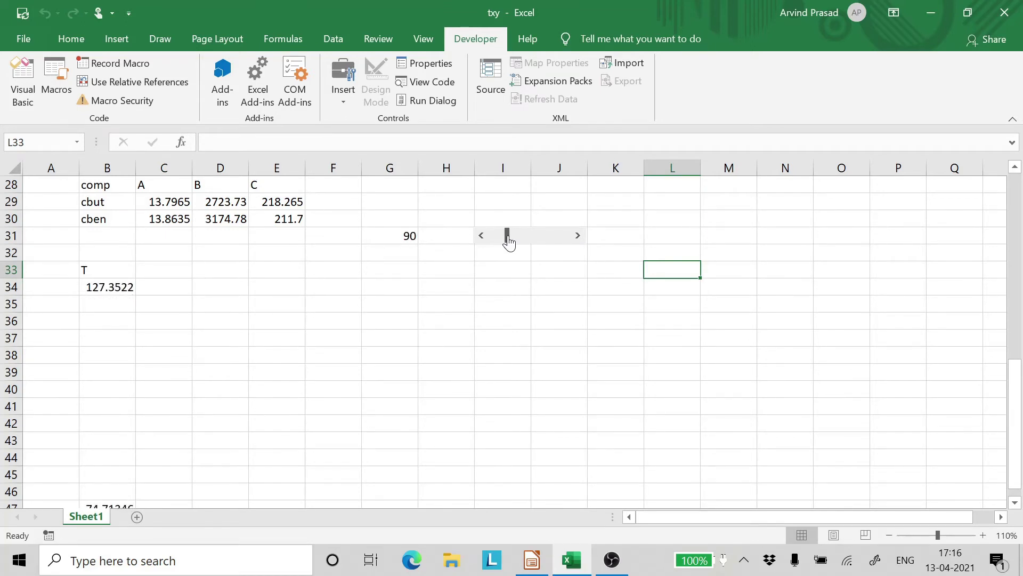
pyautogui.scroll(-1, 408, 329)
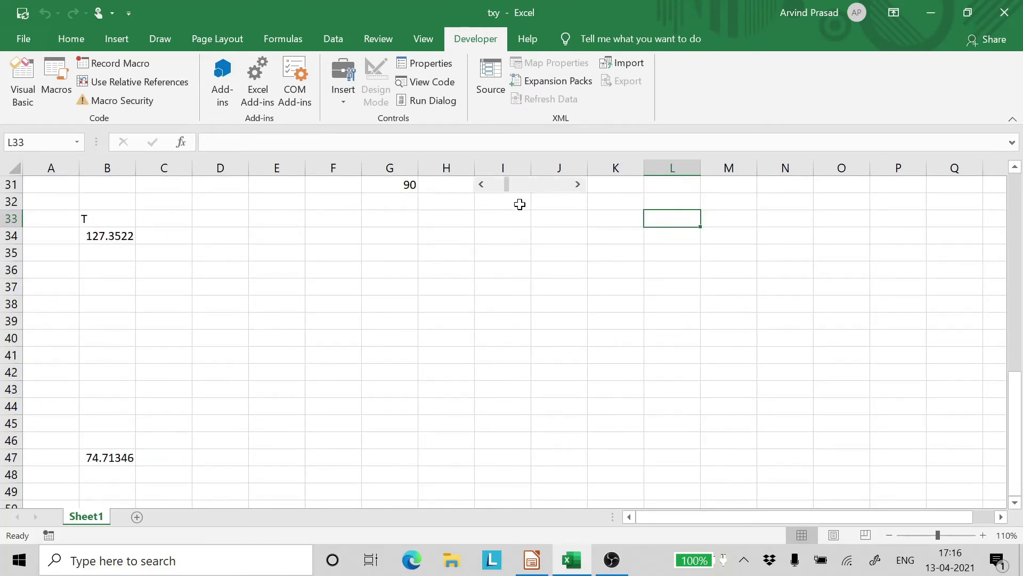
pyautogui.moveTo(504, 189)
pyautogui.mouseDown()
pyautogui.moveTo(517, 190)
pyautogui.moveTo(505, 192)
pyautogui.mouseUp()
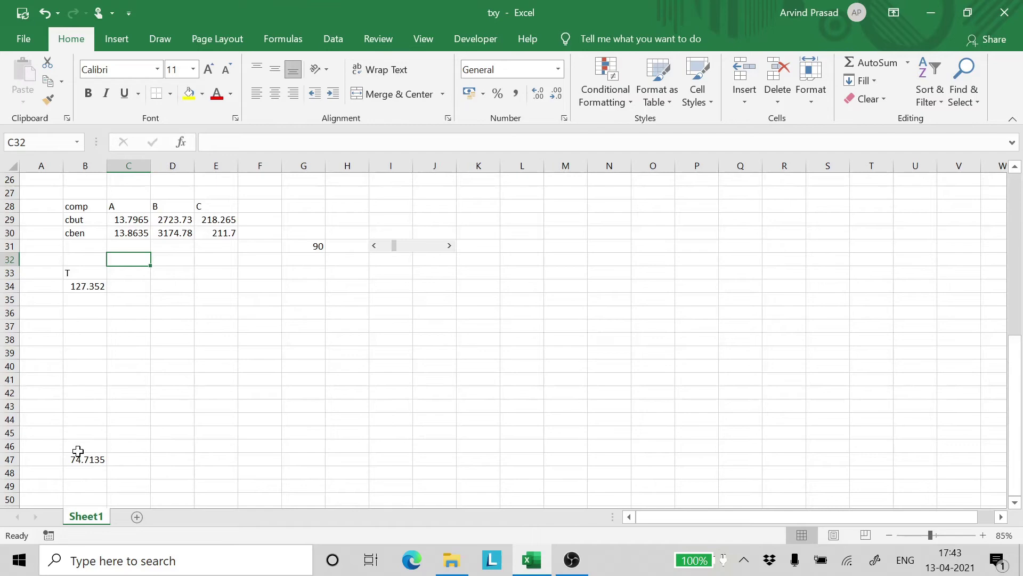
# In B35, build the step formula =B34-($B$34-$B$47)/15 with absolute references.
pyautogui.click(201, 370)
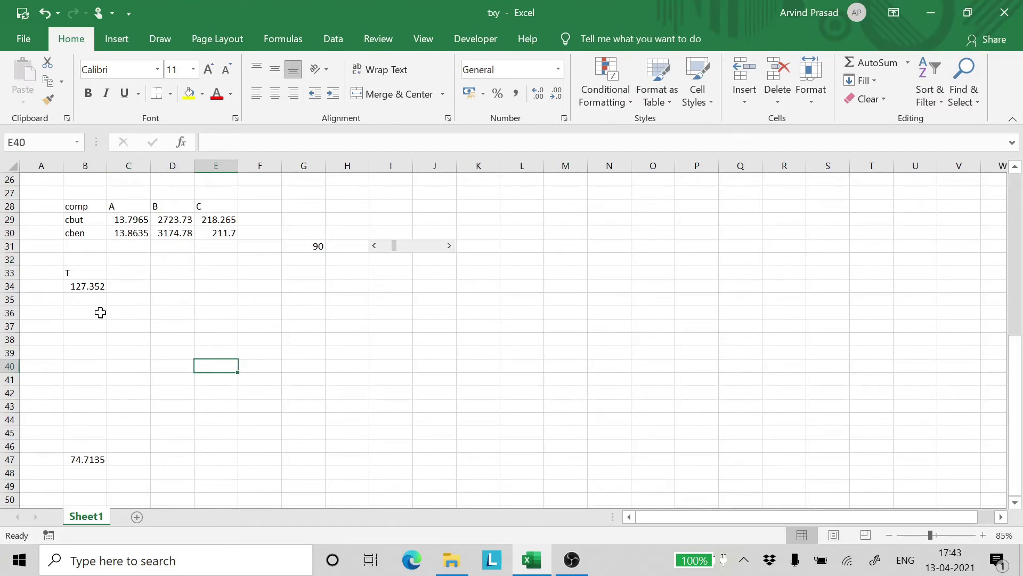
pyautogui.click(80, 300)
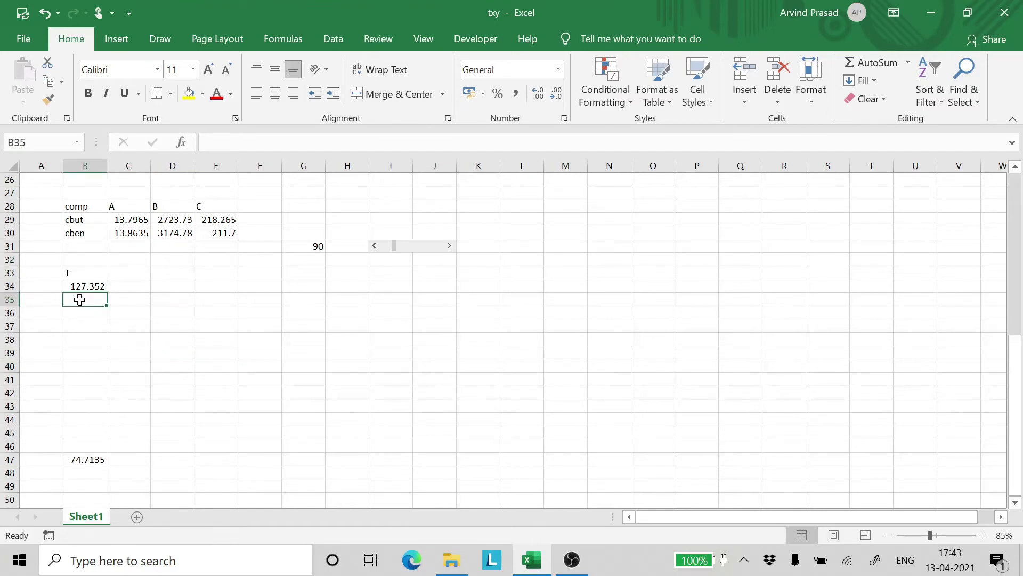
pyautogui.write('=')
pyautogui.click(86, 283)
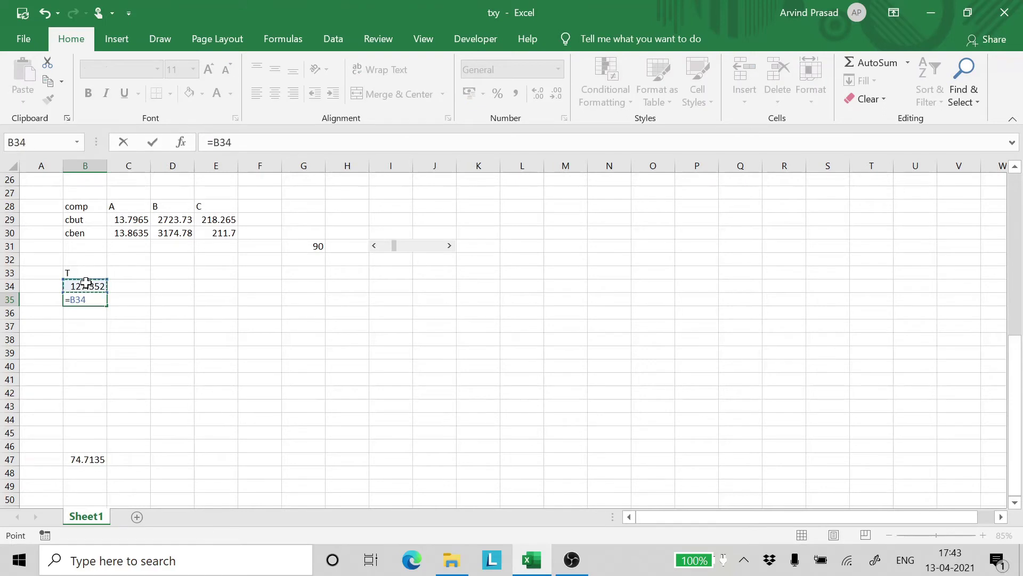
pyautogui.write('-(')
pyautogui.click(86, 283)
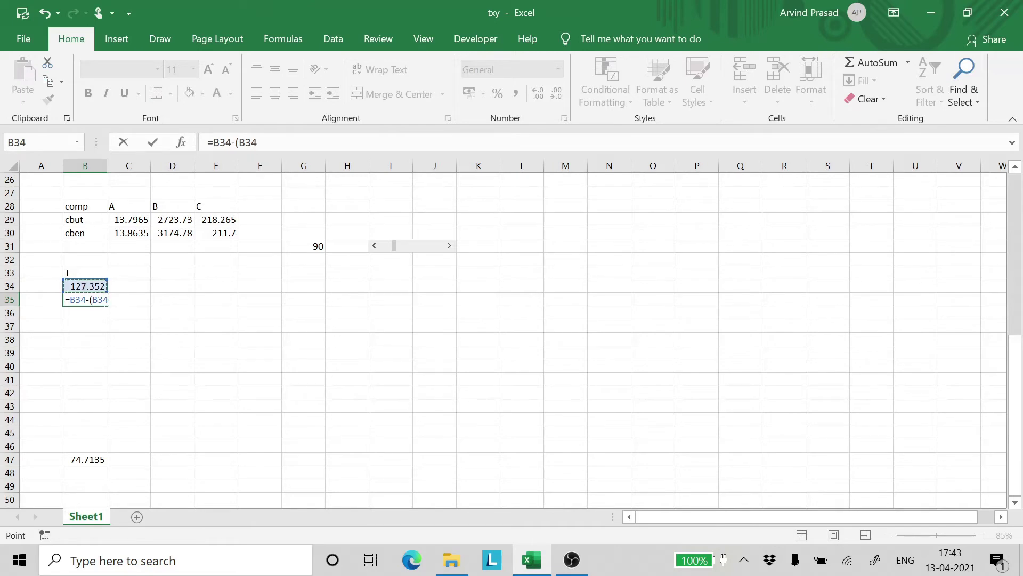
pyautogui.click(92, 300)
pyautogui.press('F4')
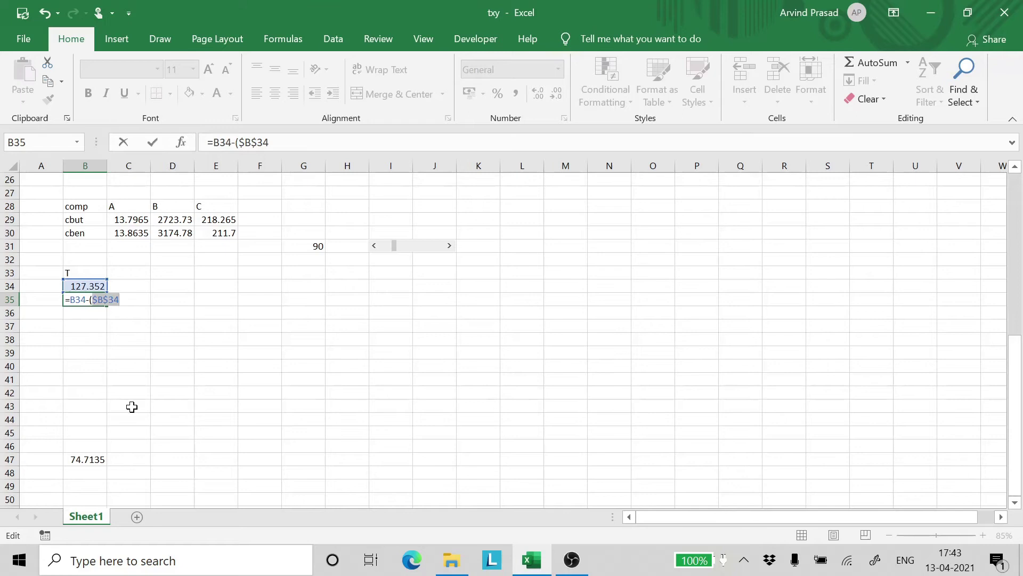
pyautogui.click(120, 299)
pyautogui.write('-')
pyautogui.click(84, 457)
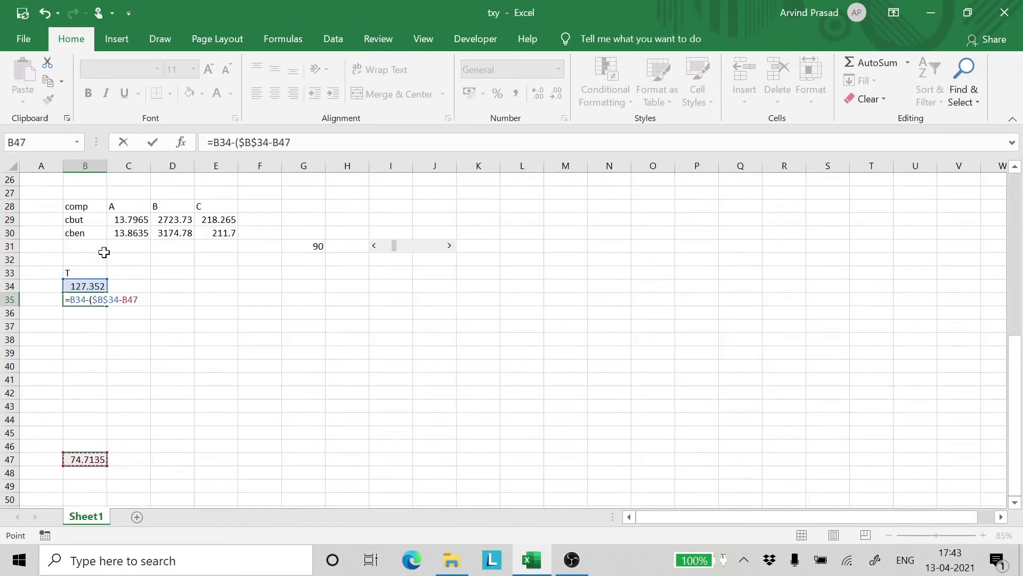
pyautogui.click(122, 300)
pyautogui.press('F4')
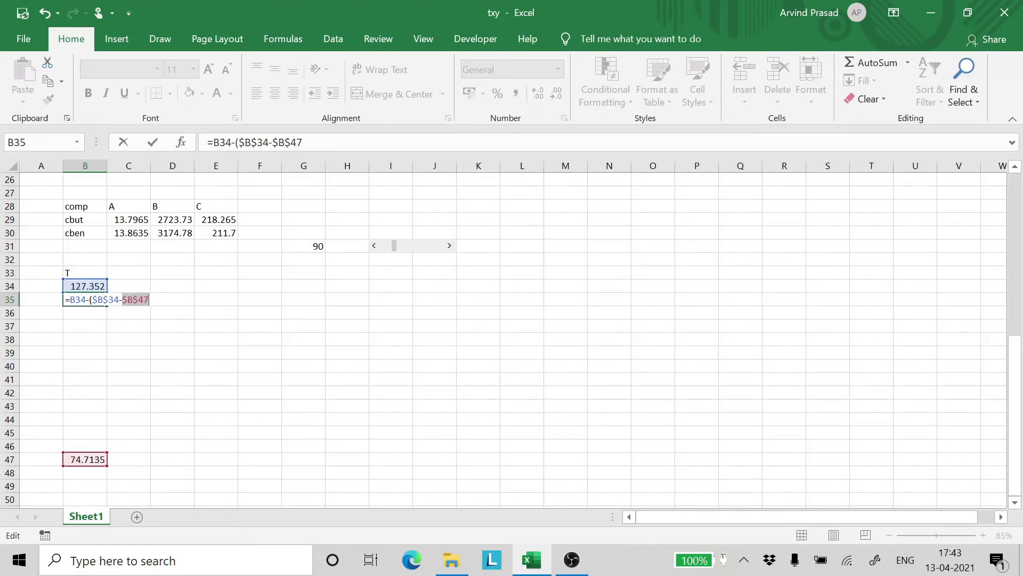
pyautogui.write(')/')
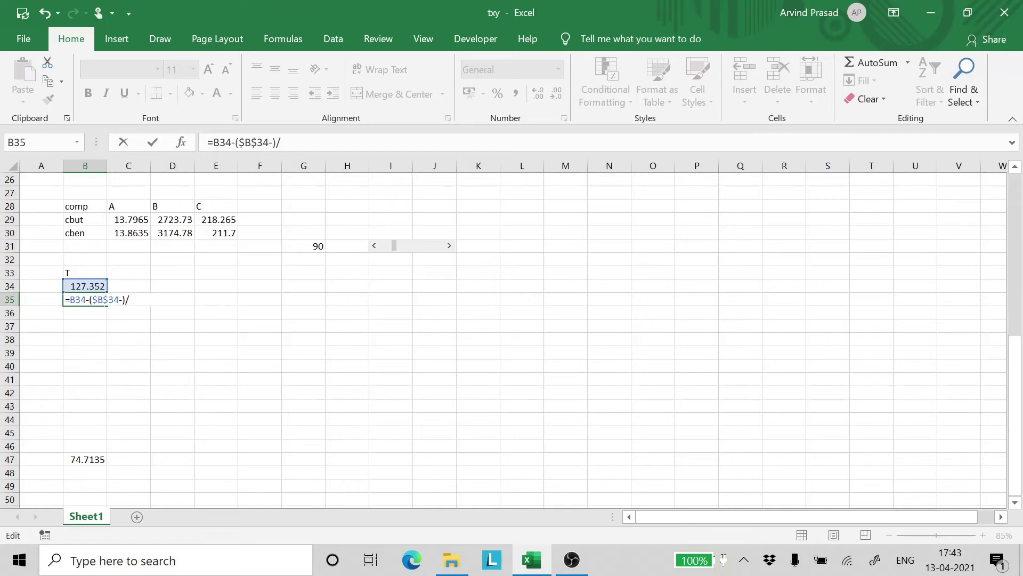
pyautogui.write('15')
# Dismiss the formula error, make B47 absolute again and enter it, giving 123.843.
pyautogui.press('Return')
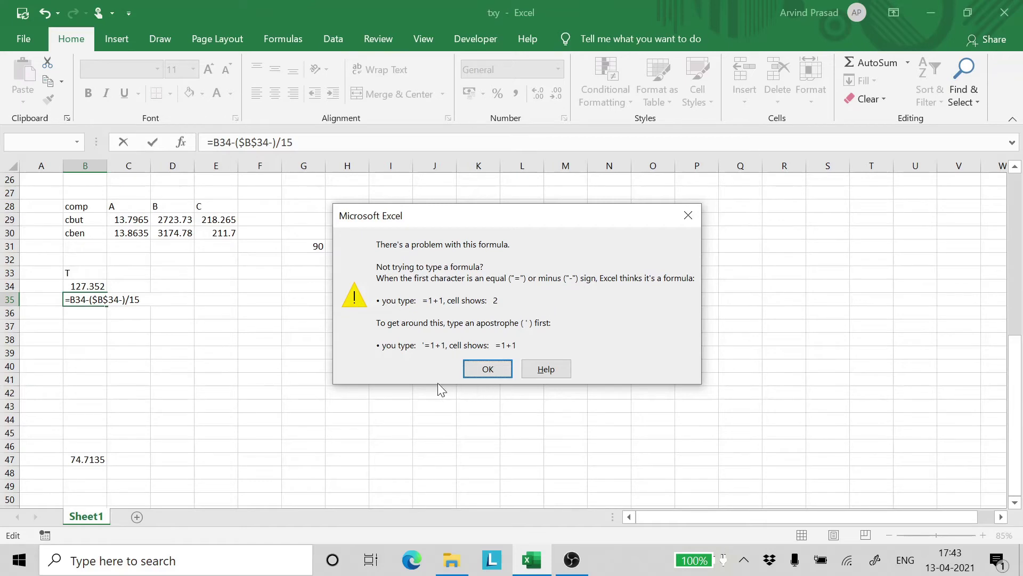
pyautogui.click(487, 368)
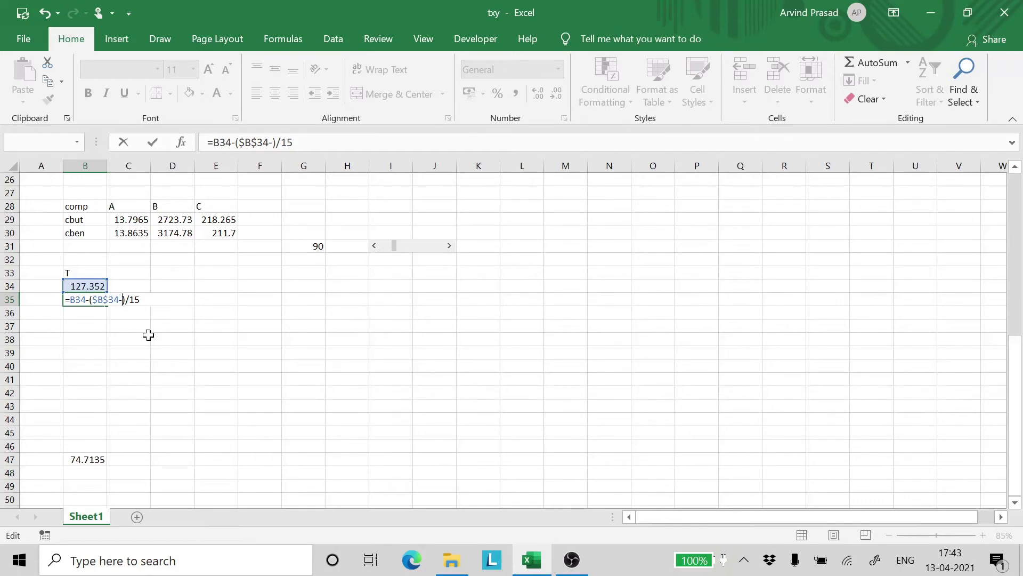
pyautogui.click(83, 460)
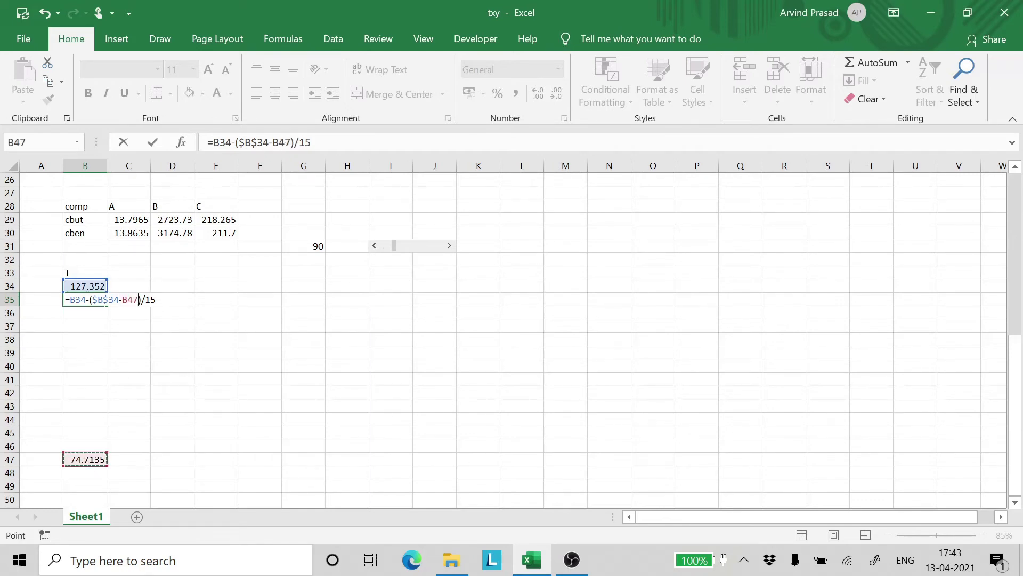
pyautogui.press('F2')
pyautogui.press('F4')
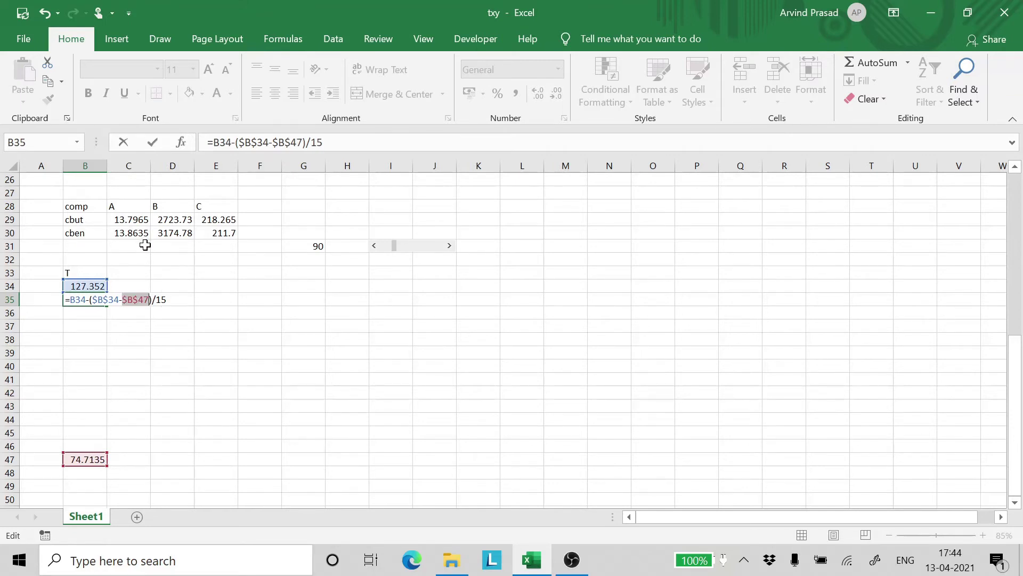
pyautogui.press('End')
pyautogui.press('Return')
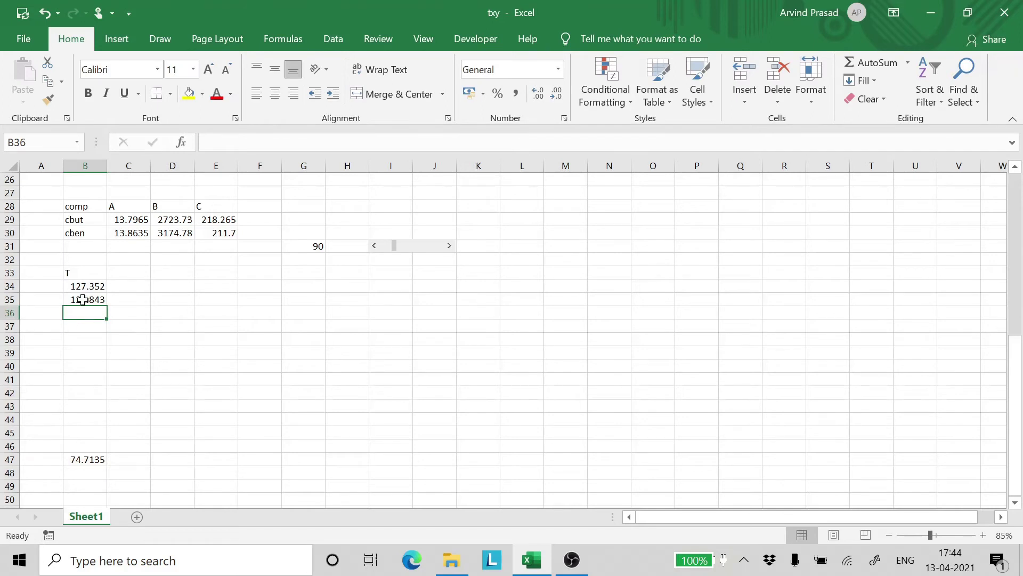
# Change the divisor in B35's step formula from 15 to 13.
pyautogui.click(86, 299)
pyautogui.moveTo(106, 309); pyautogui.dragTo(93, 449)
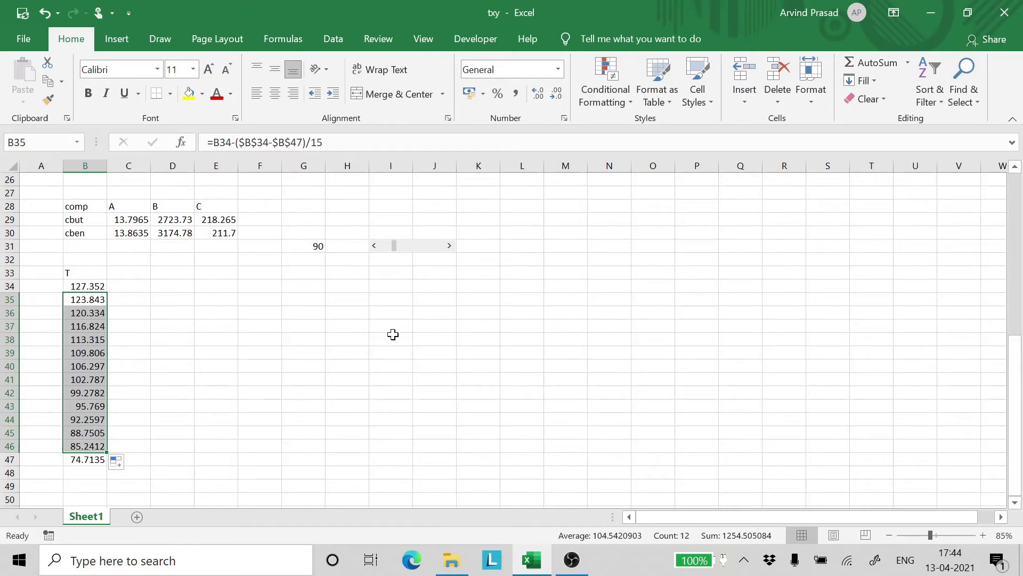
pyautogui.click(91, 301)
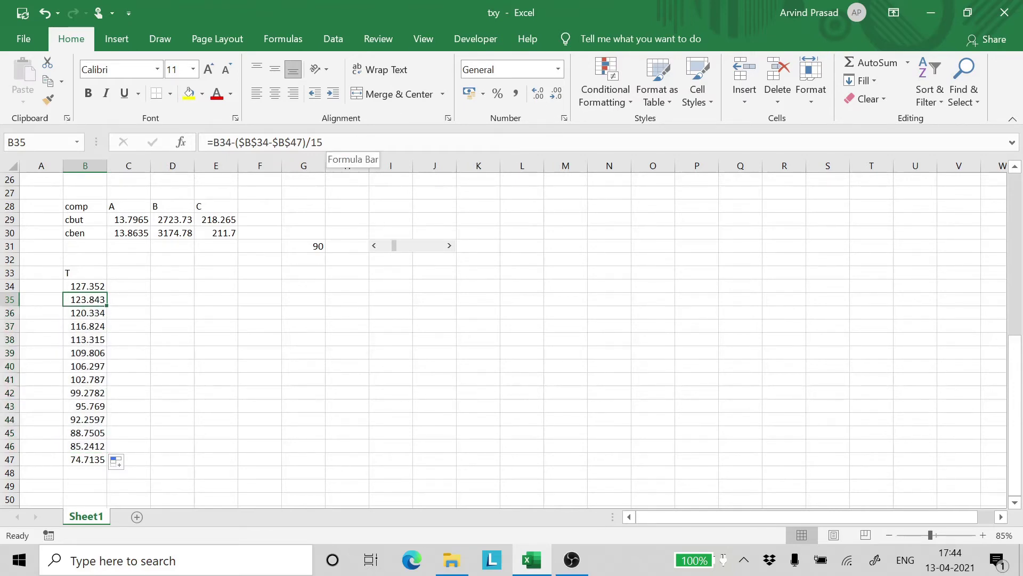
pyautogui.click(349, 143)
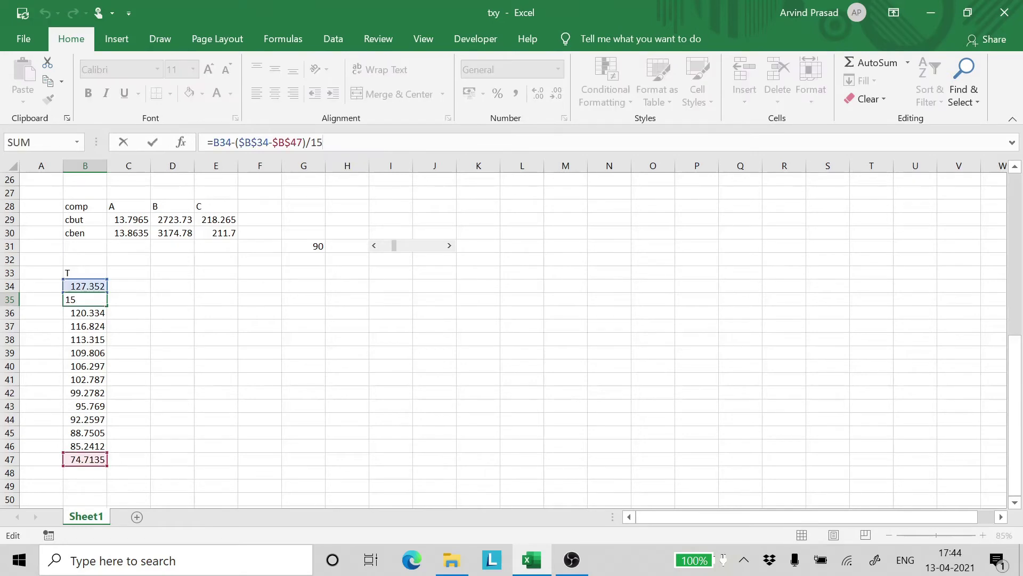
pyautogui.press('BackSpace')
pyautogui.write('3')
pyautogui.press('Return')
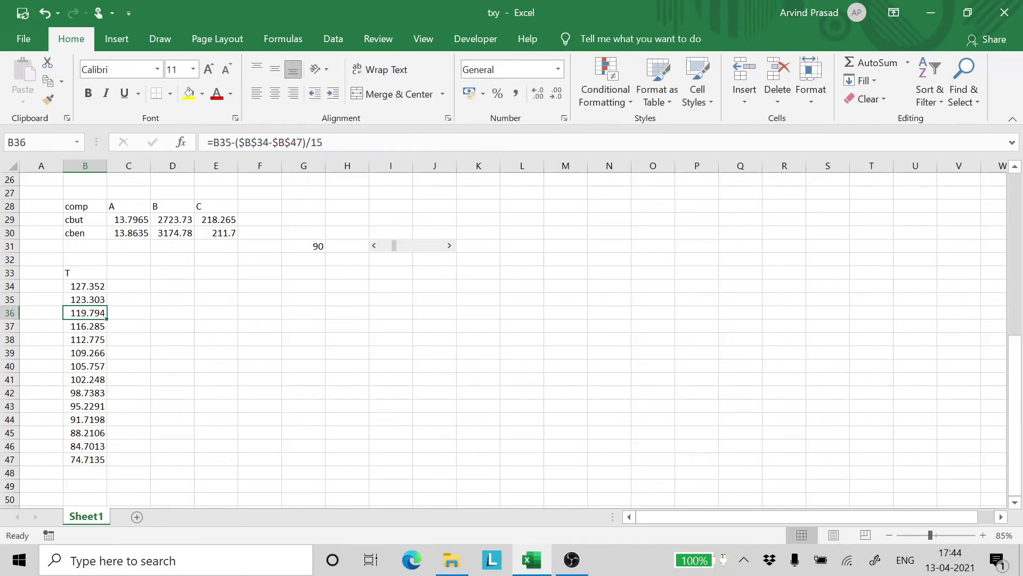
# Fill B35's formula down through B46, temperatures falling evenly to 74.7135.
pyautogui.click(88, 299)
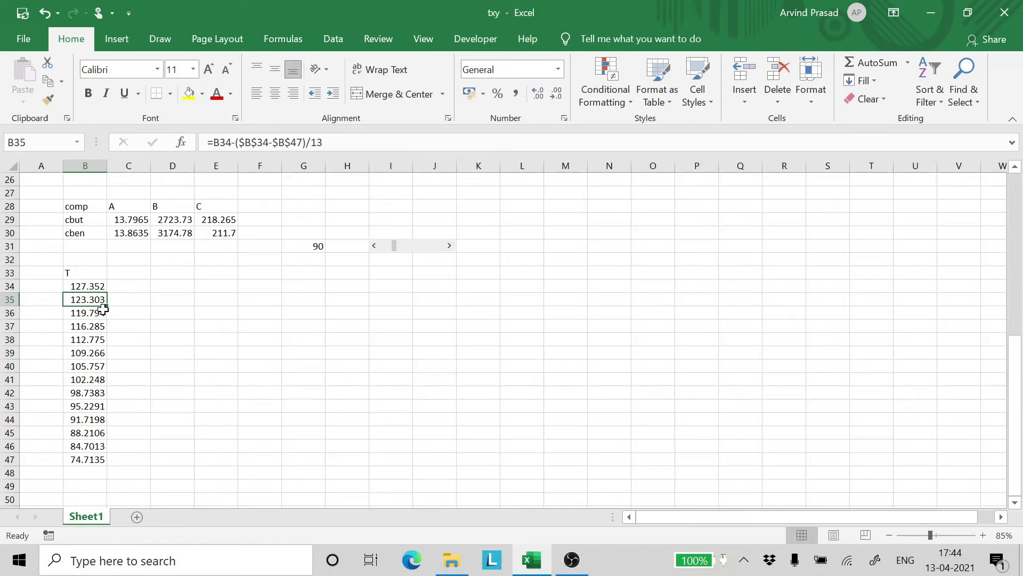
pyautogui.moveTo(104, 305); pyautogui.dragTo(98, 447)
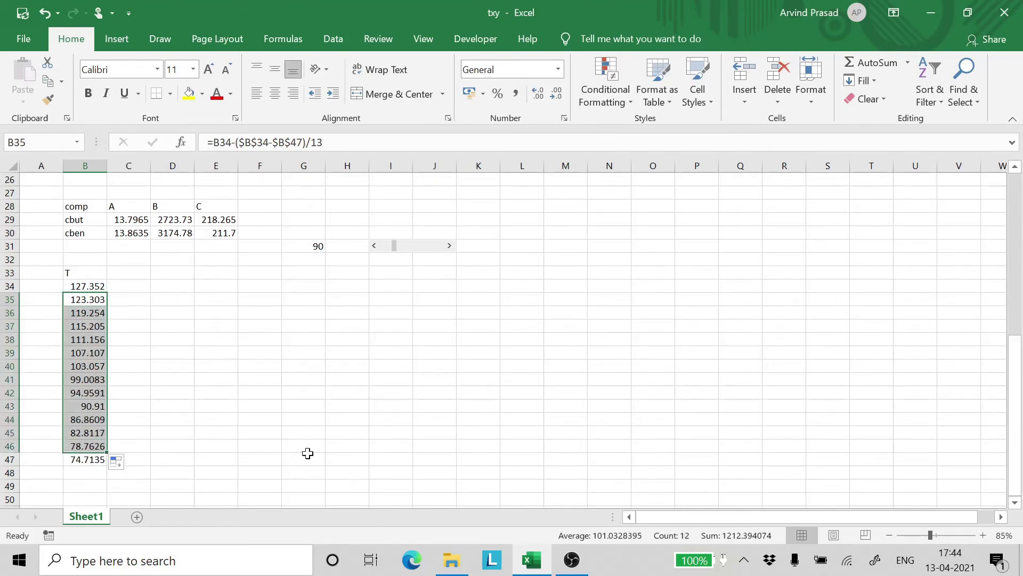
pyautogui.click(278, 441)
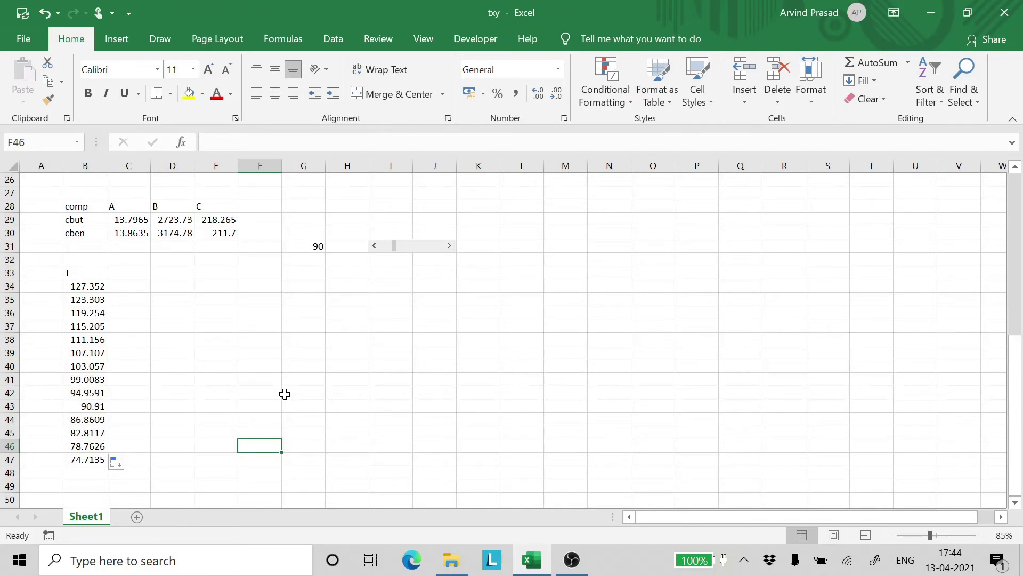
# Enter the headers x, y, pvapcbut and pvapcben in C33 through F33.
pyautogui.click(123, 269)
pyautogui.write('x')
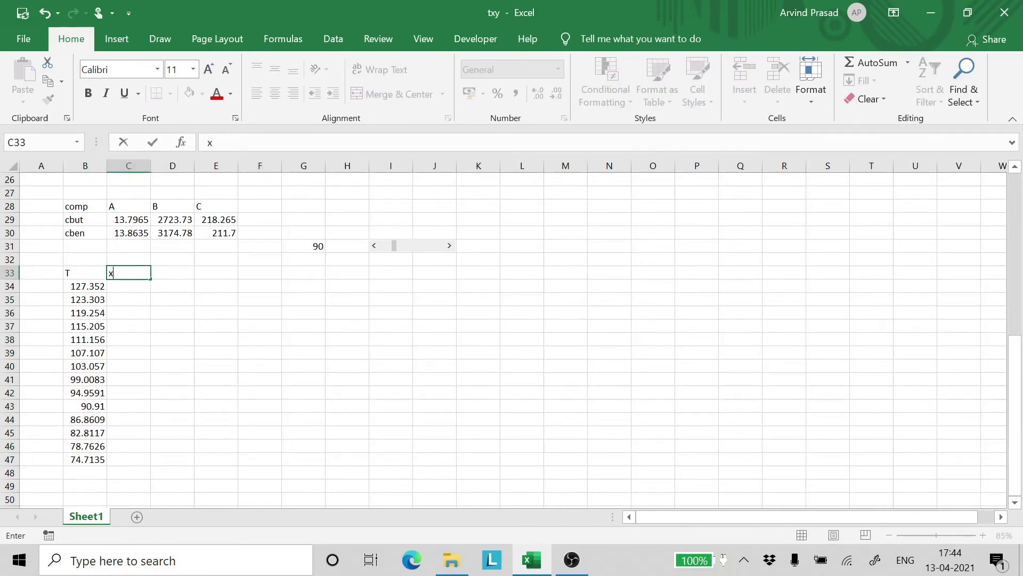
pyautogui.click(163, 271)
pyautogui.write('y')
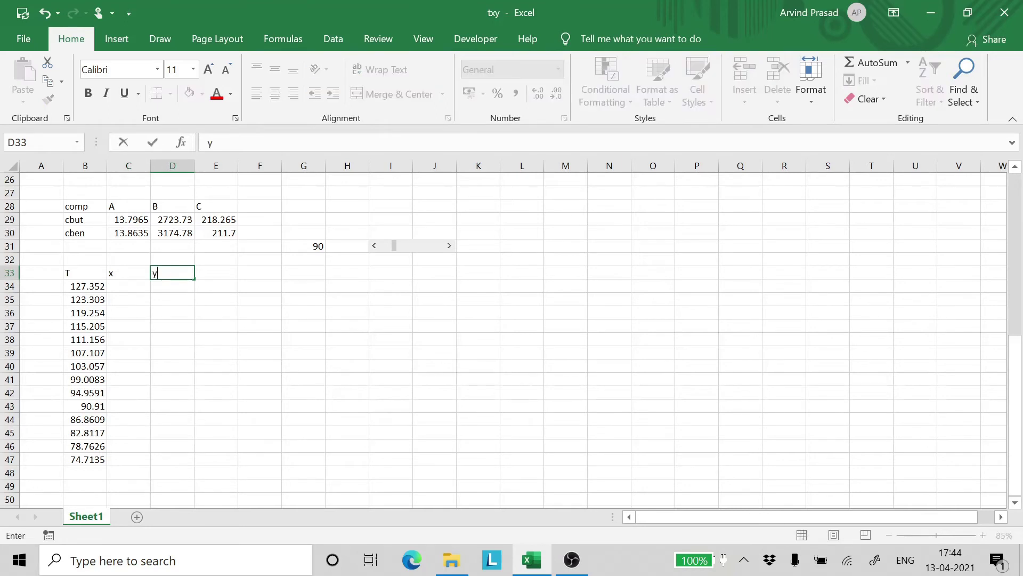
pyautogui.click(214, 323)
pyautogui.click(225, 272)
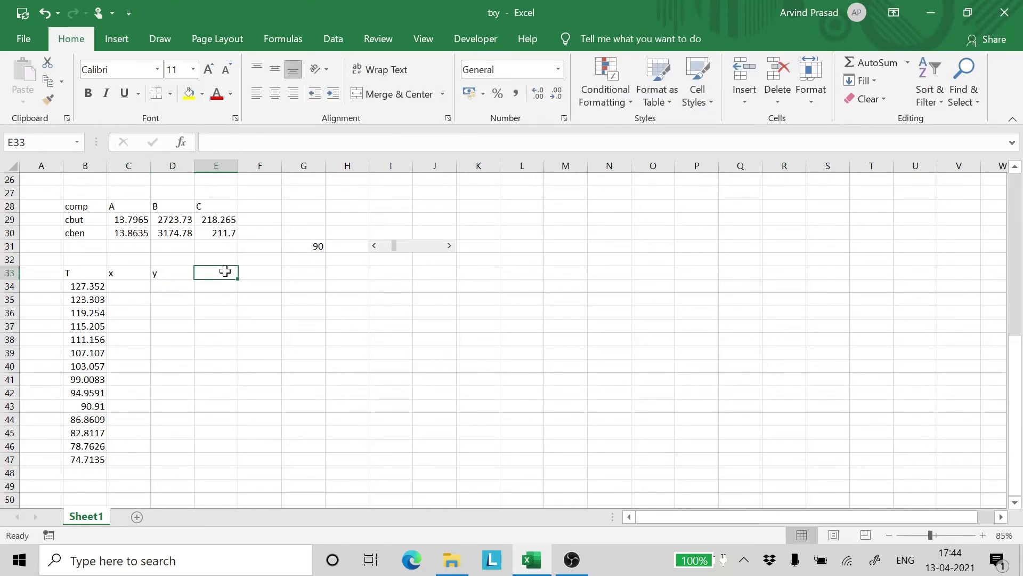
pyautogui.write('pva')
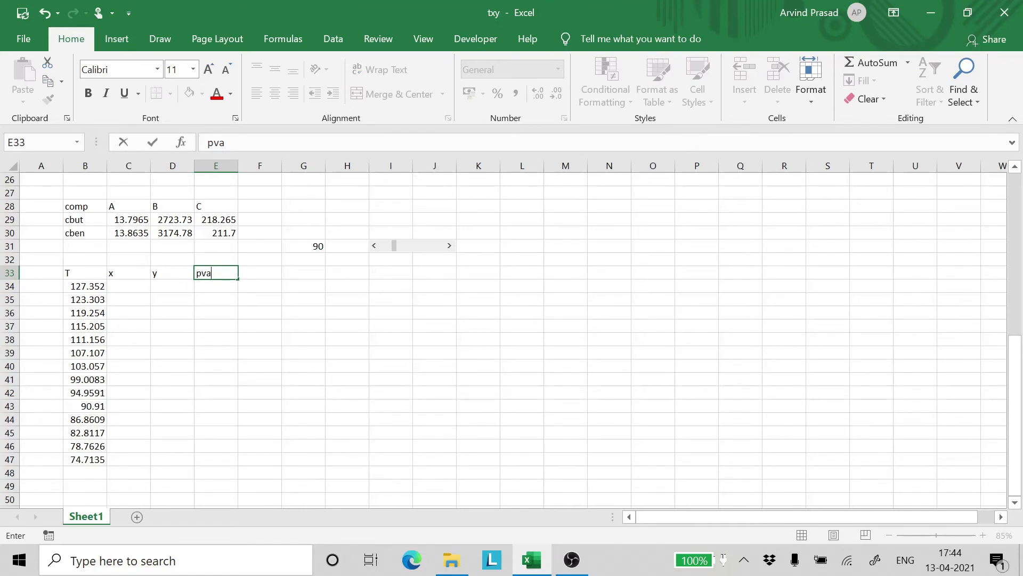
pyautogui.write('pcbut')
pyautogui.press('Tab')
pyautogui.write('pv')
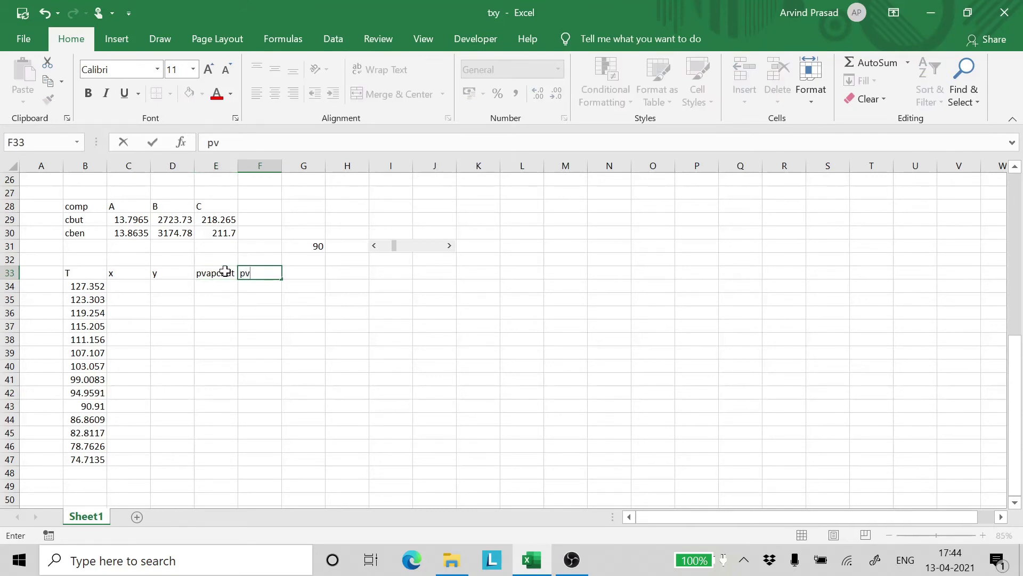
pyautogui.write('apcben')
pyautogui.press('Return')
pyautogui.click(211, 288)
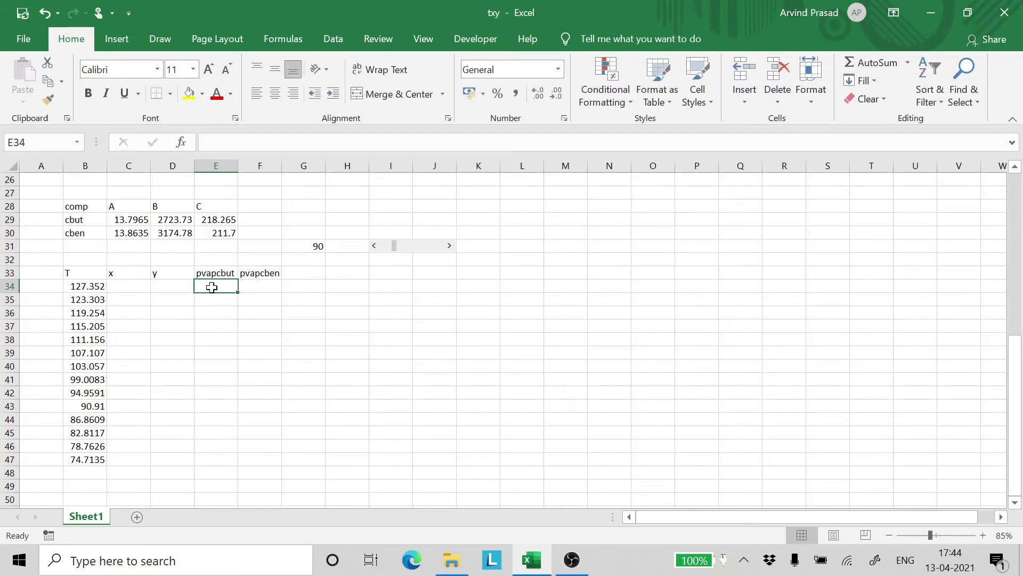
# In E34, build the chlorobutane vapour pressure formula =exp($C$29-$D$29/(B34+$E$29)).
pyautogui.write('=e')
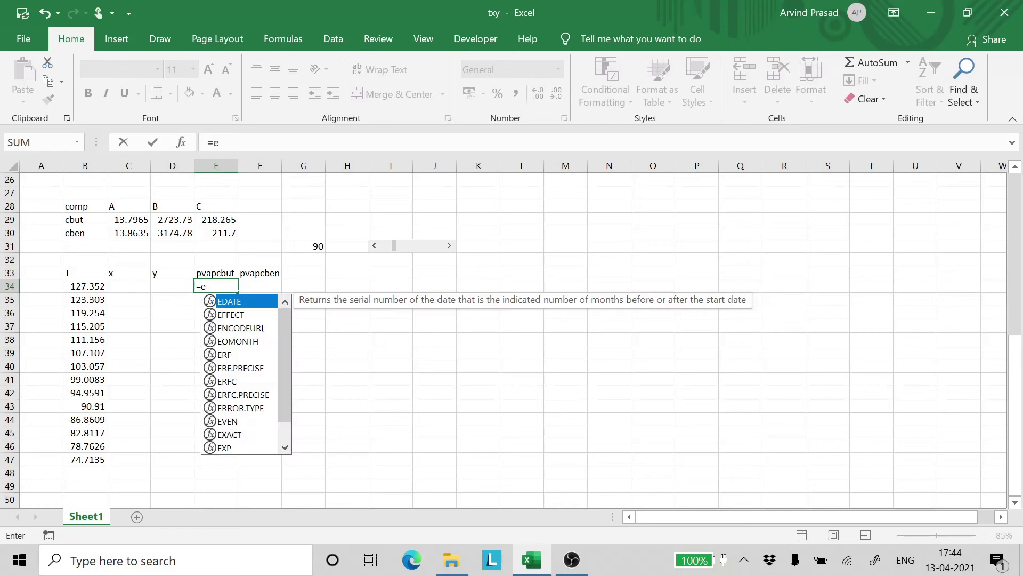
pyautogui.write('xp(')
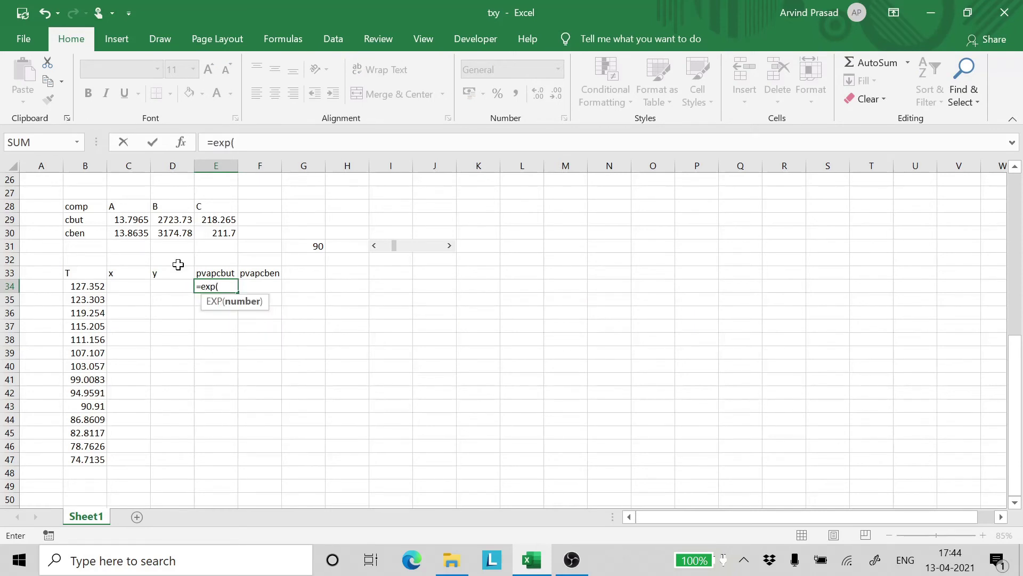
pyautogui.click(126, 219)
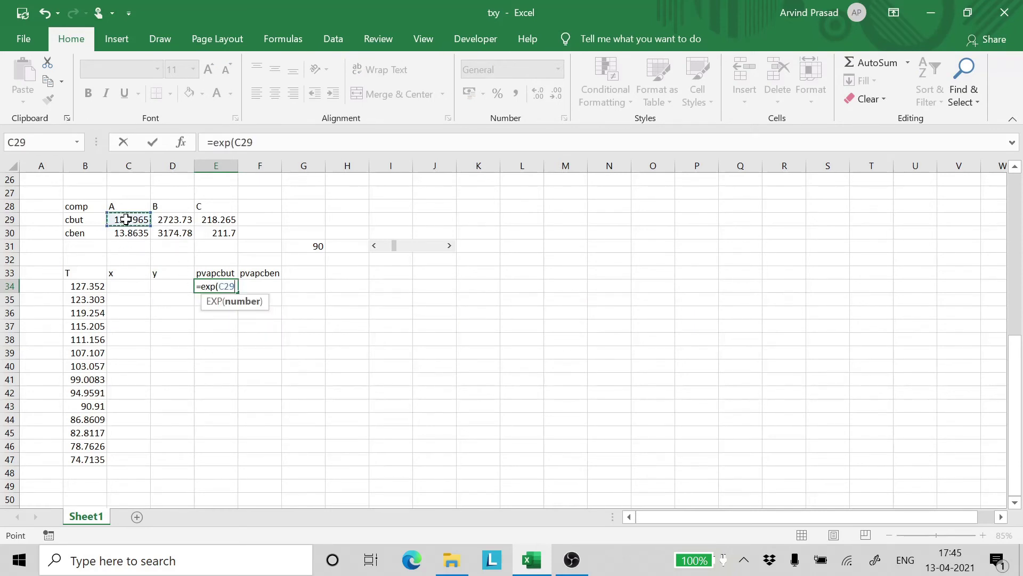
pyautogui.click(220, 286)
pyautogui.press('F4')
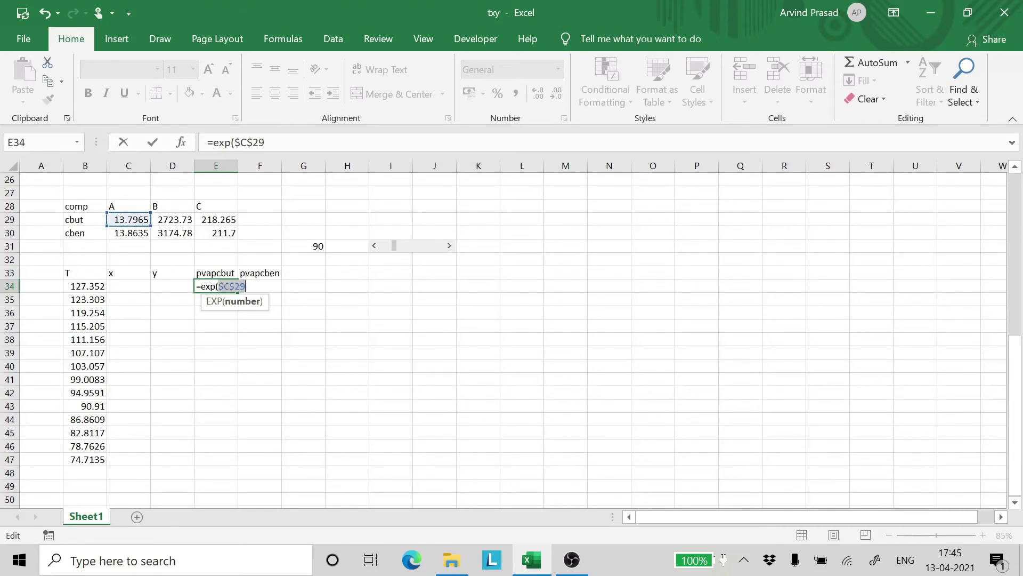
pyautogui.press('Right')
pyautogui.click(174, 220)
pyautogui.click(248, 287)
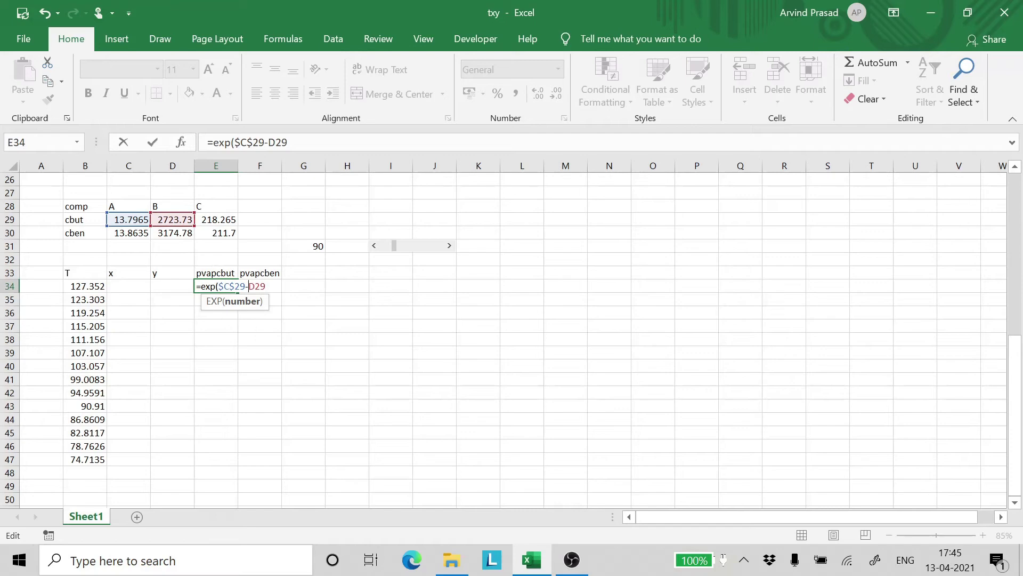
pyautogui.press('F4')
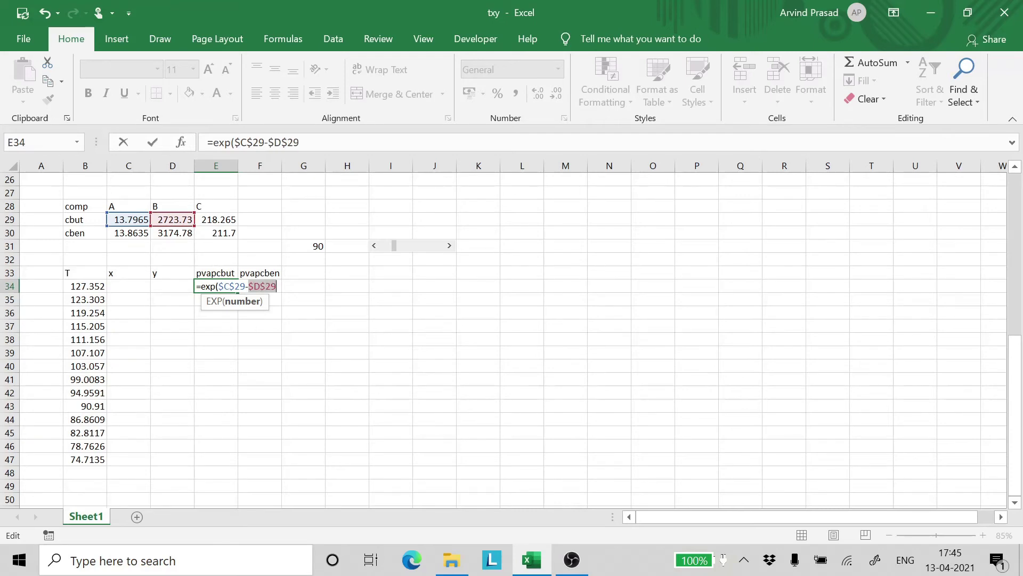
pyautogui.click(276, 287)
pyautogui.write('/(')
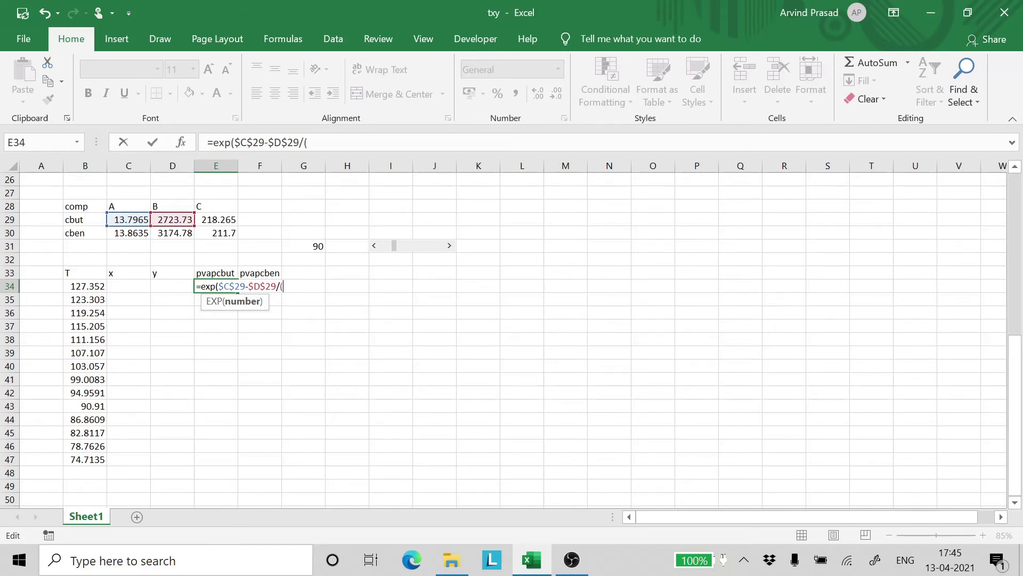
pyautogui.click(85, 287)
pyautogui.write('+')
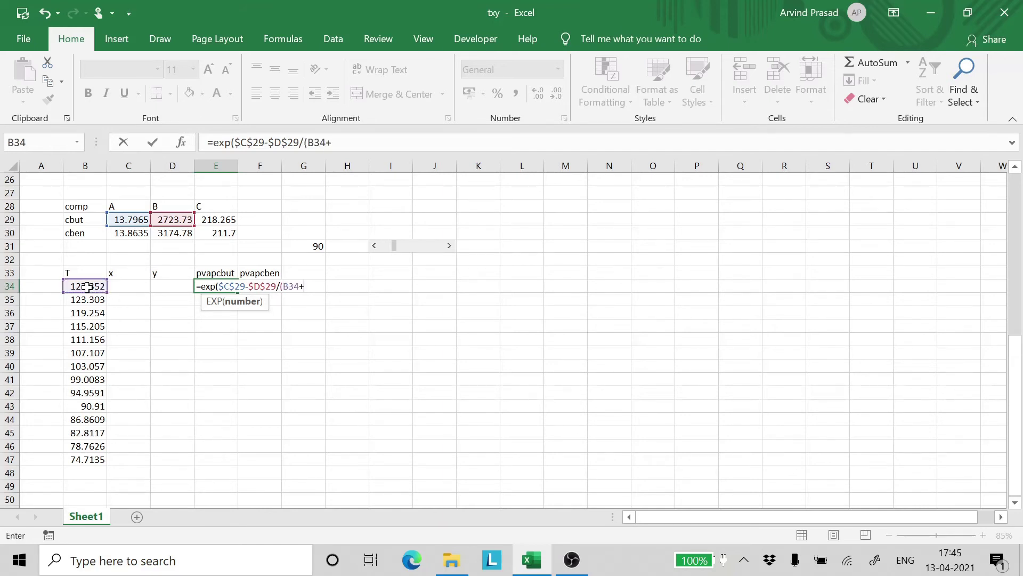
pyautogui.click(215, 220)
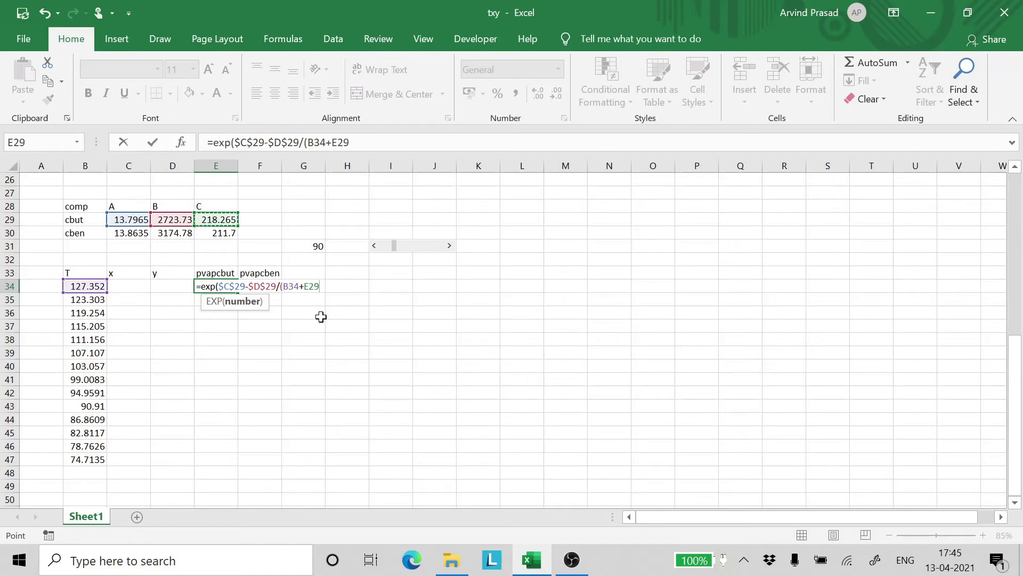
pyautogui.click(309, 286)
pyautogui.press('F4')
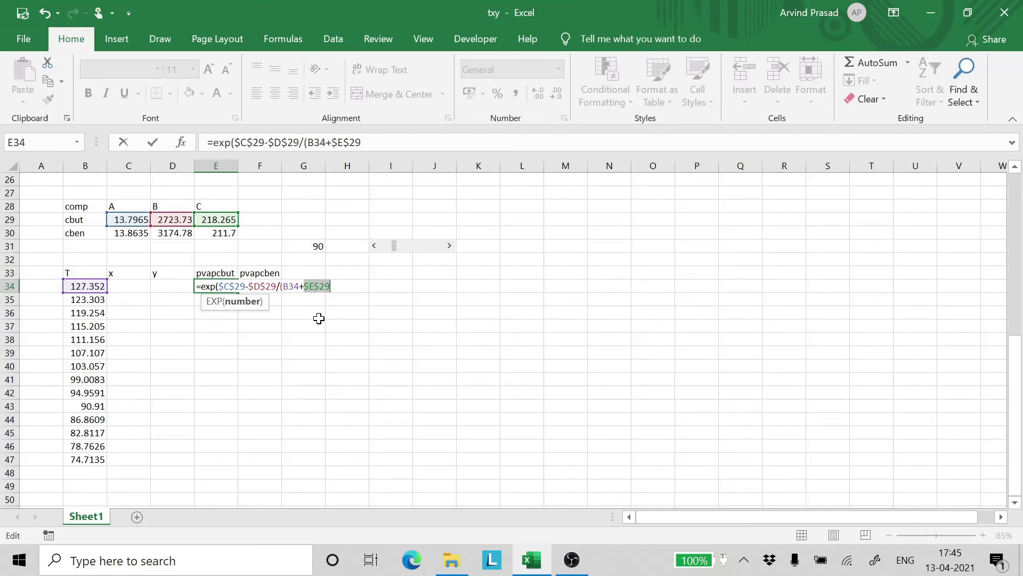
pyautogui.write(')')
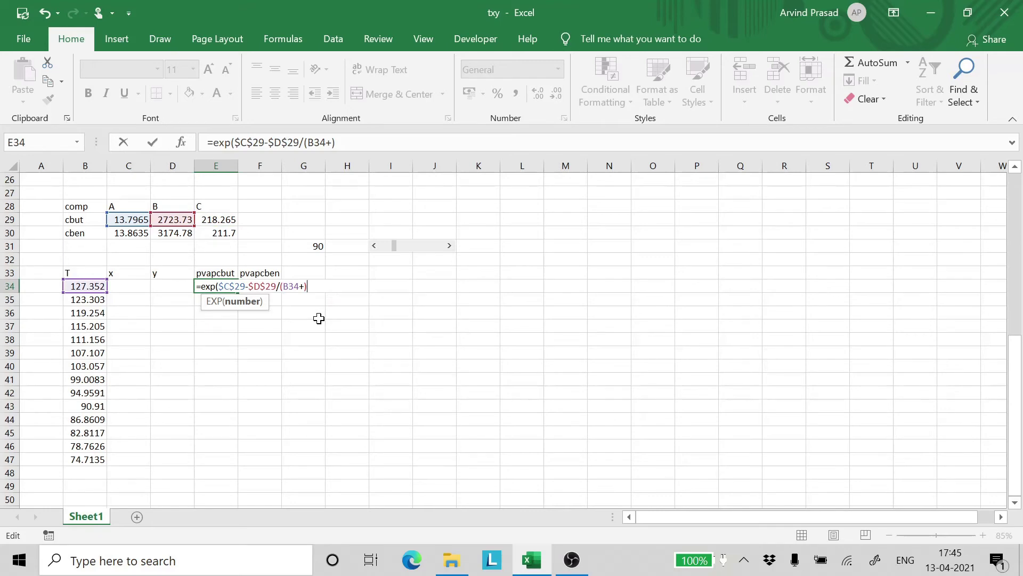
pyautogui.write(')')
# Dismiss the formula error, re-insert $E$29 and commit, so E34 returns 370.825.
pyautogui.press('Return')
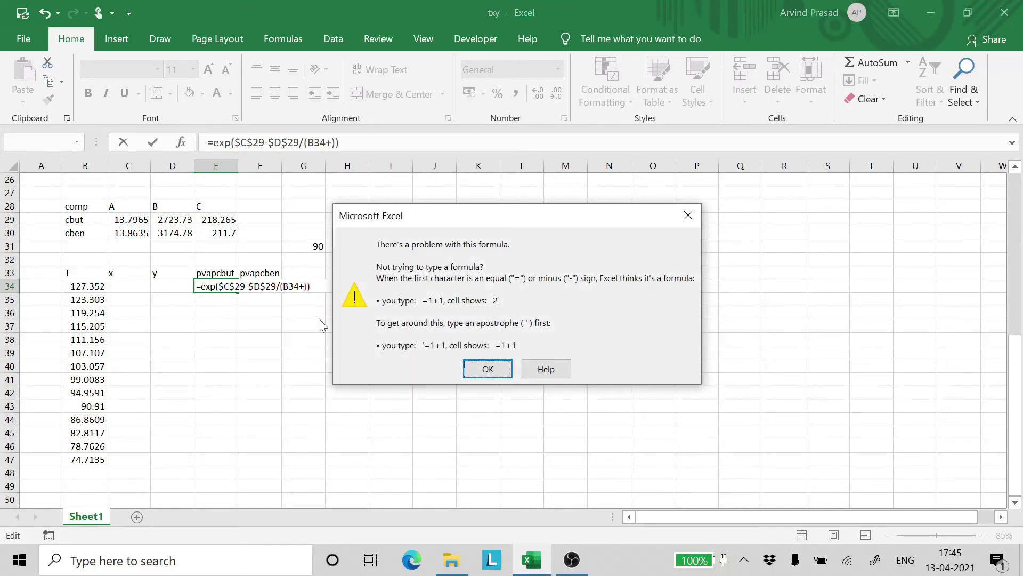
pyautogui.click(505, 373)
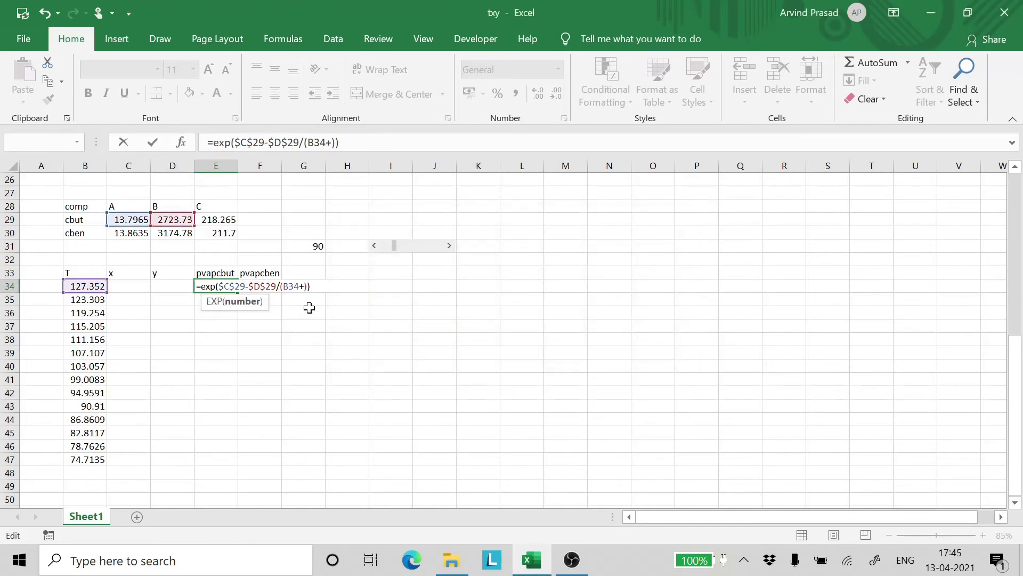
pyautogui.click(205, 220)
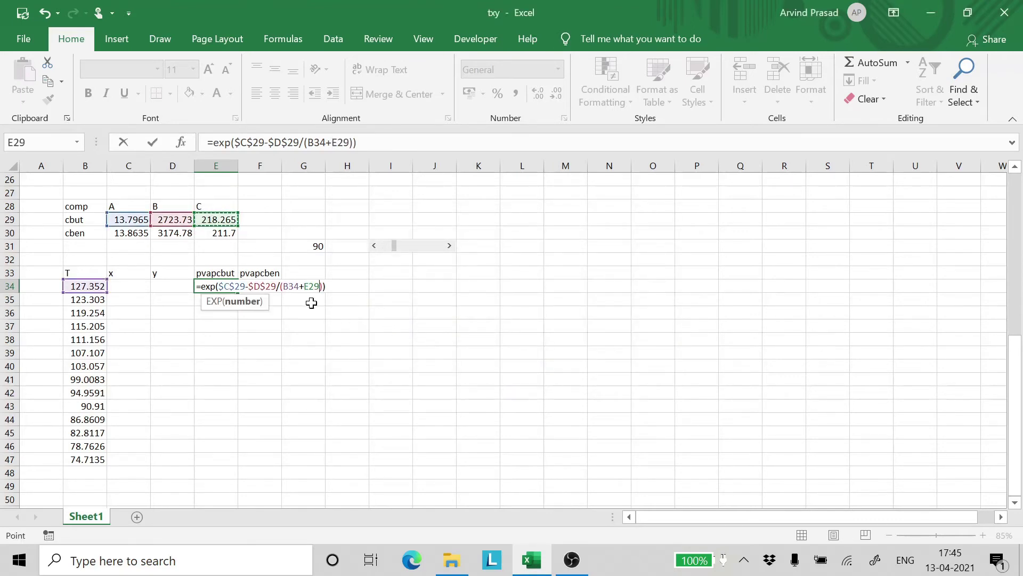
pyautogui.press('F2')
pyautogui.press('XF86AudioMicMute')
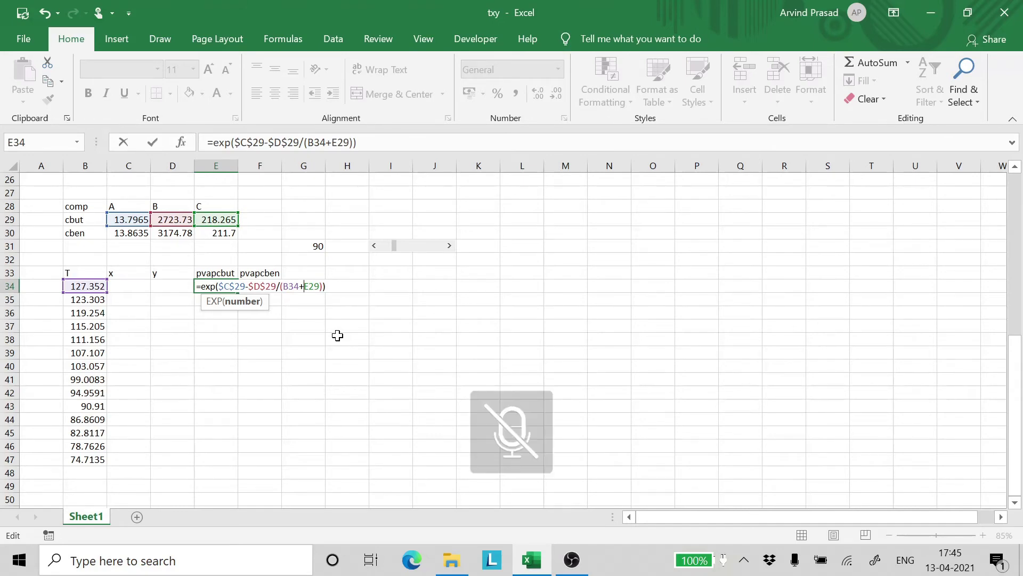
pyautogui.press('XF86AudioMicMute')
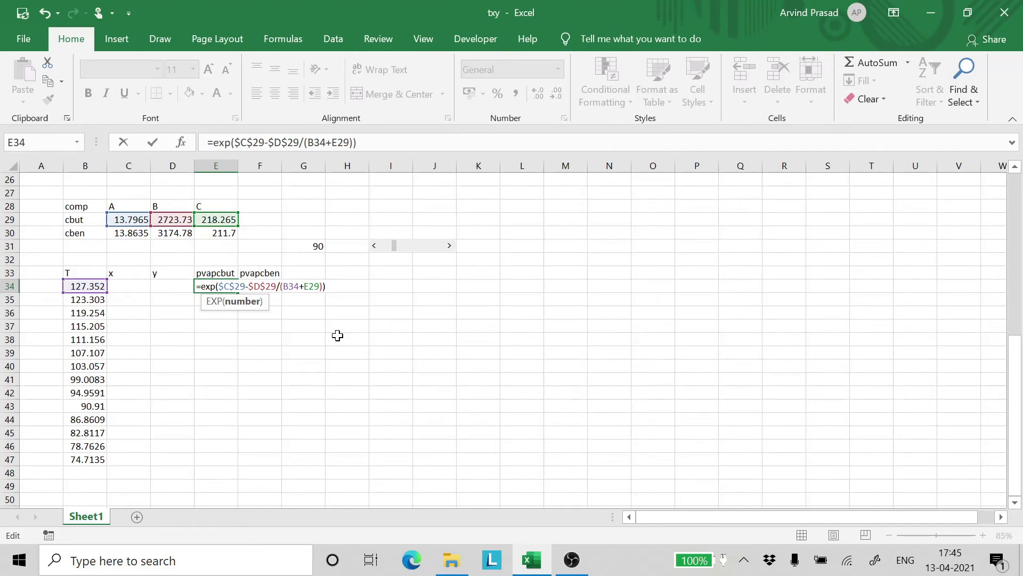
pyautogui.press('F4')
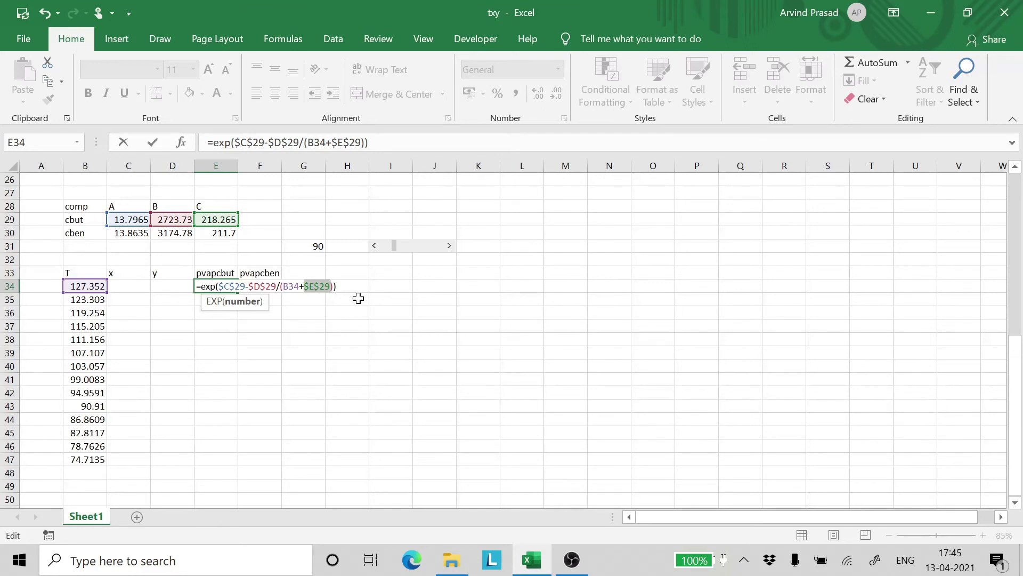
pyautogui.click(337, 286)
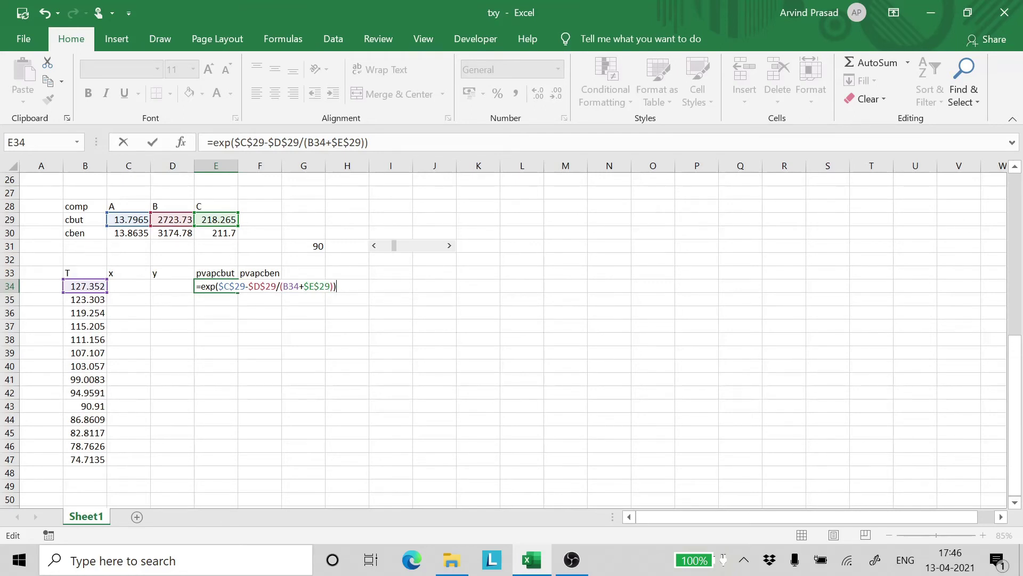
pyautogui.press('Return')
# Start the pvapcben formula in F34 as =EXP($C$30-$D$30 with absolute constant references.
pyautogui.click(253, 289)
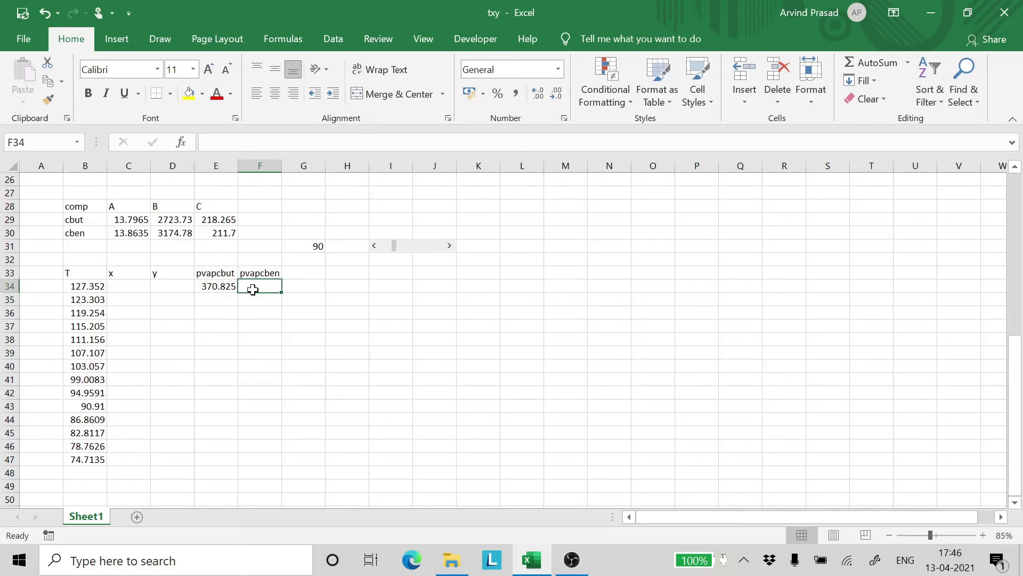
pyautogui.write('=')
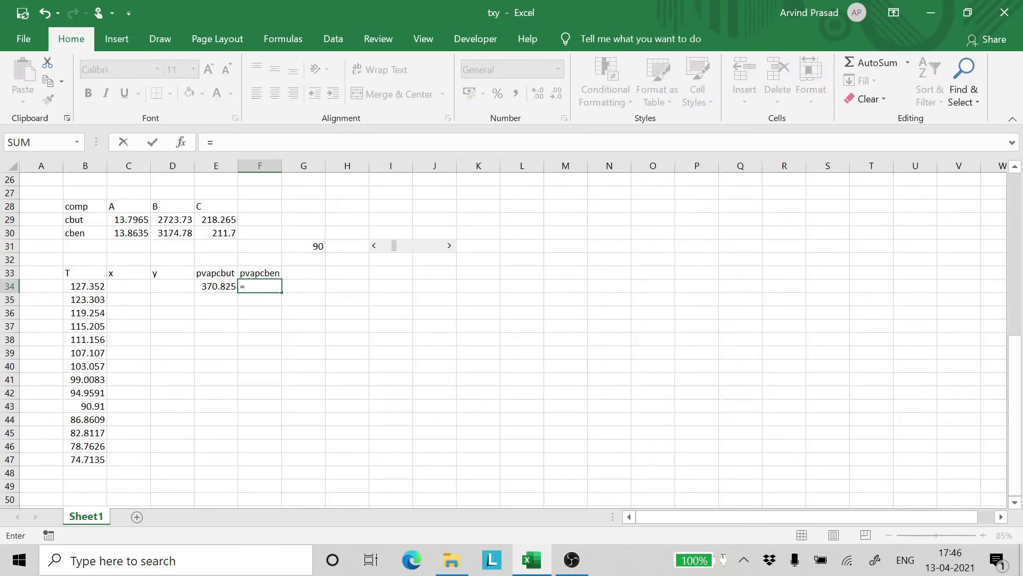
pyautogui.write('exp(')
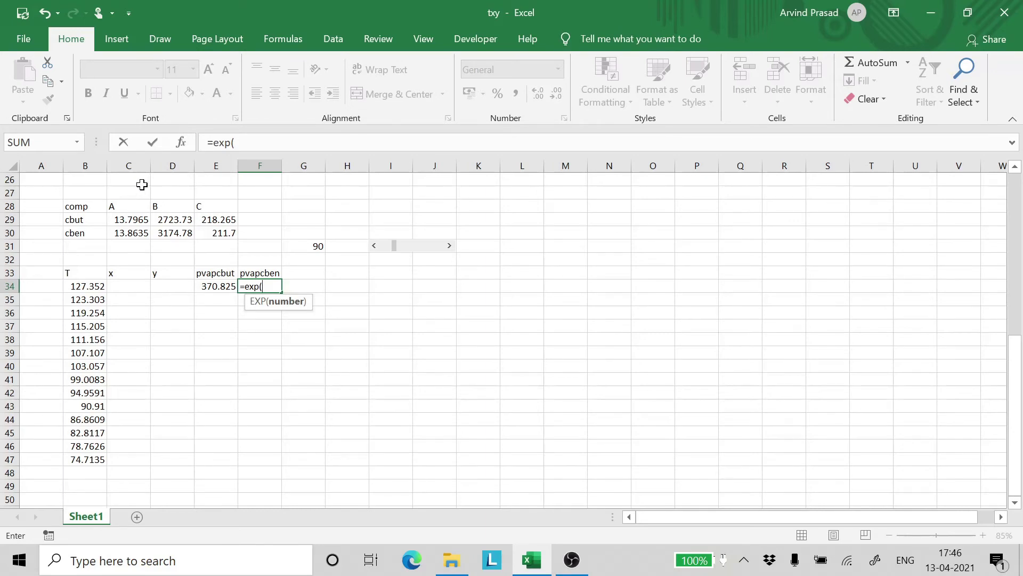
pyautogui.click(123, 235)
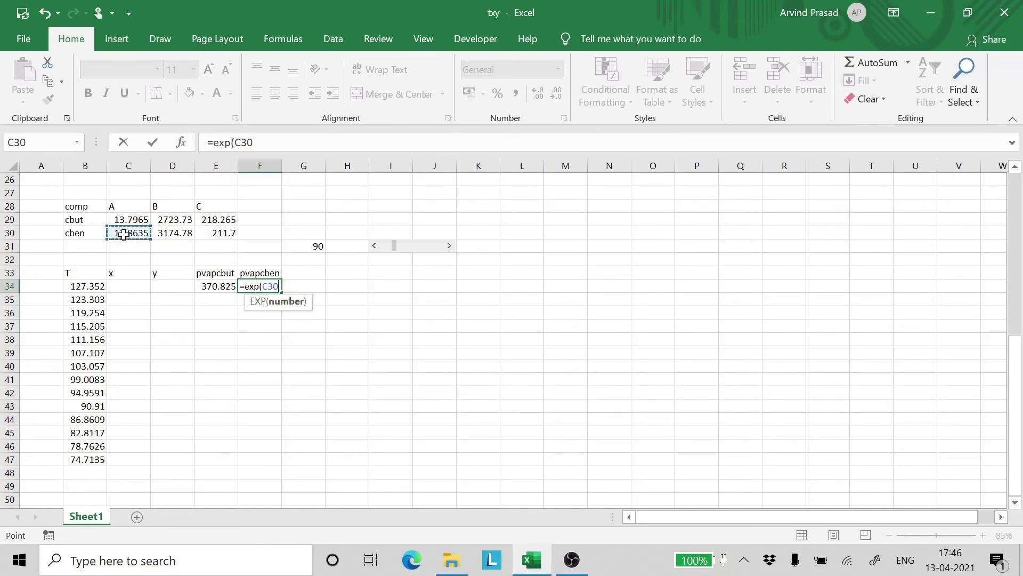
pyautogui.click(262, 286)
pyautogui.press('F4')
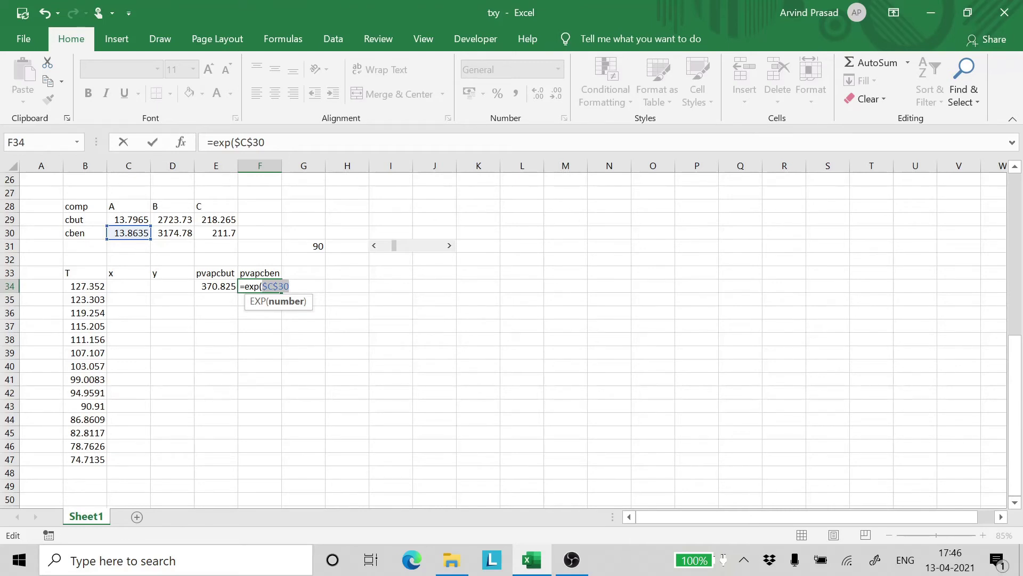
pyautogui.click(288, 286)
pyautogui.click(174, 233)
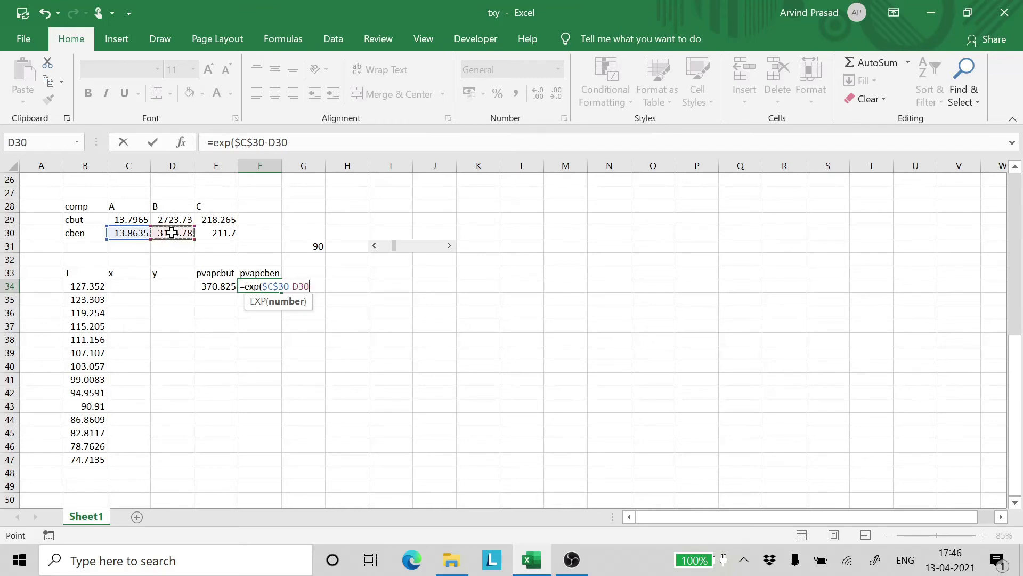
pyautogui.click(288, 286)
pyautogui.press('F4')
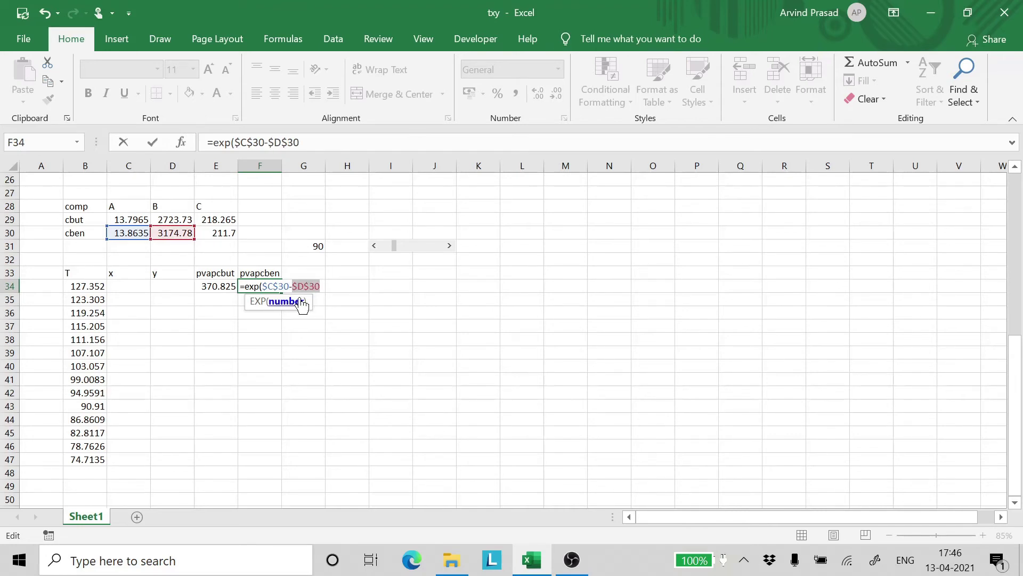
pyautogui.press('Right')
# Complete the F34 formula with temperature B34 and absolute $E$30, then commit it.
pyautogui.write('/(')
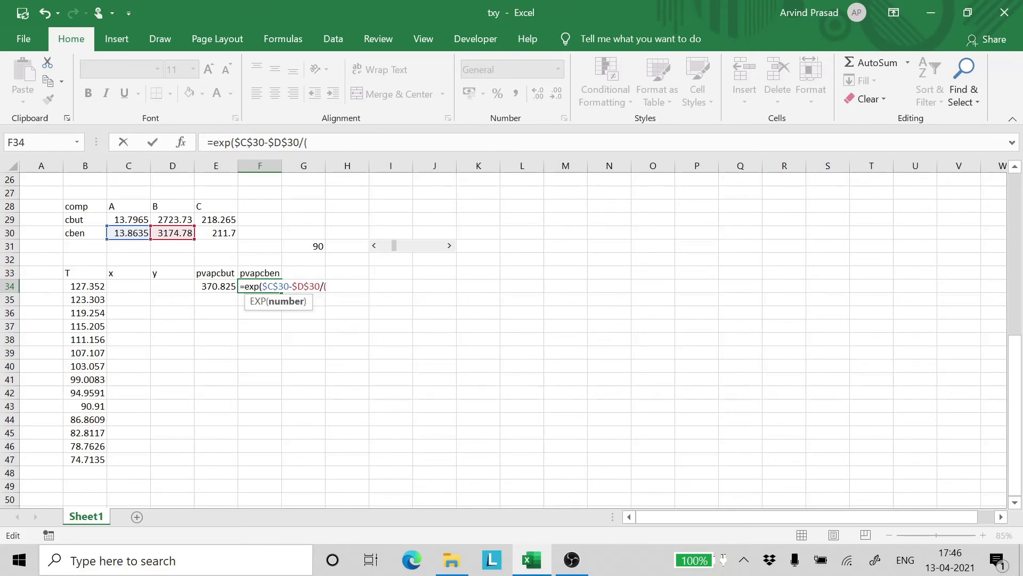
pyautogui.click(90, 287)
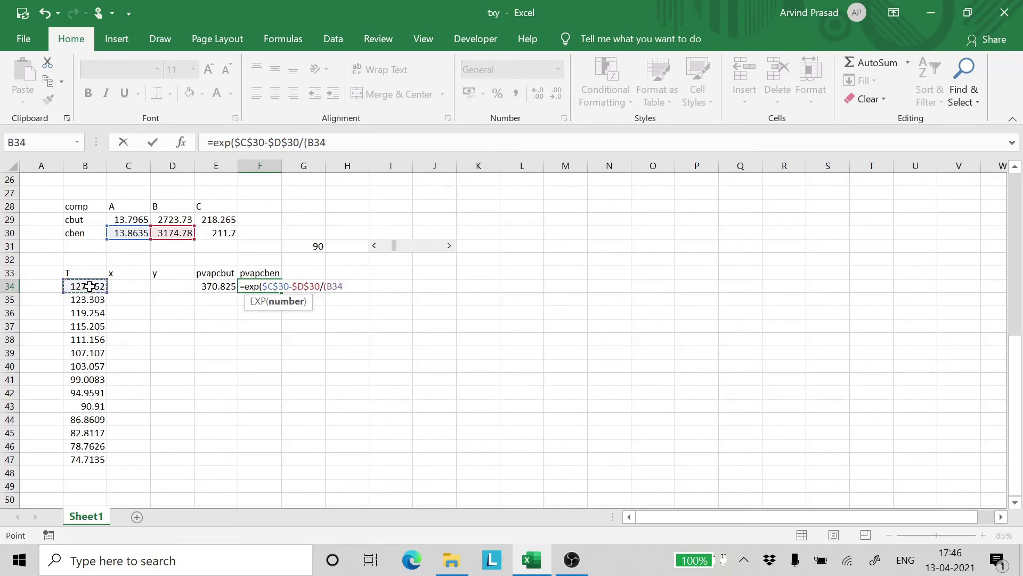
pyautogui.write('-')
pyautogui.click(213, 232)
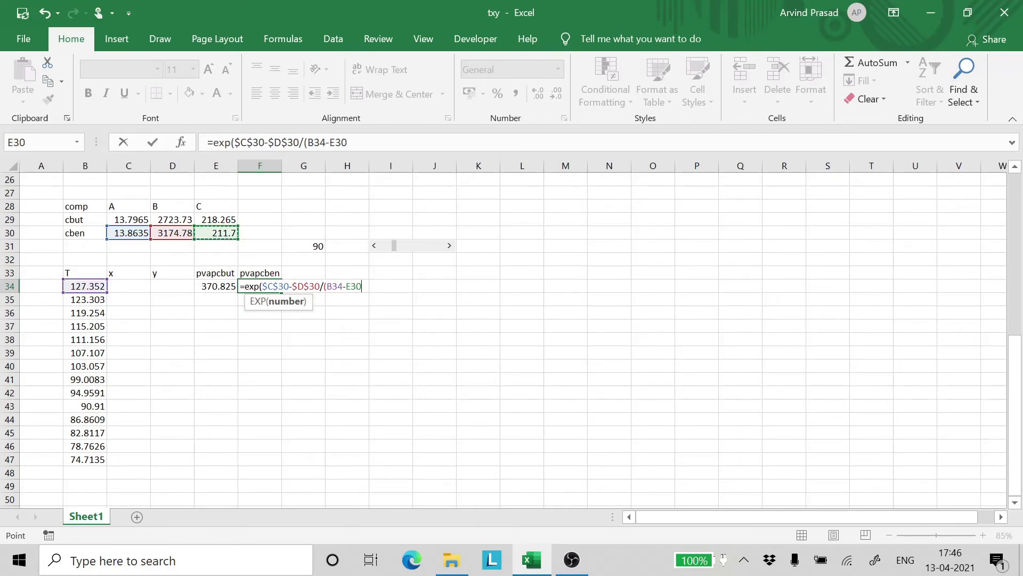
pyautogui.press('F2')
pyautogui.press('Left')
pyautogui.press('Left')
pyautogui.press('Left')
pyautogui.press('F4')
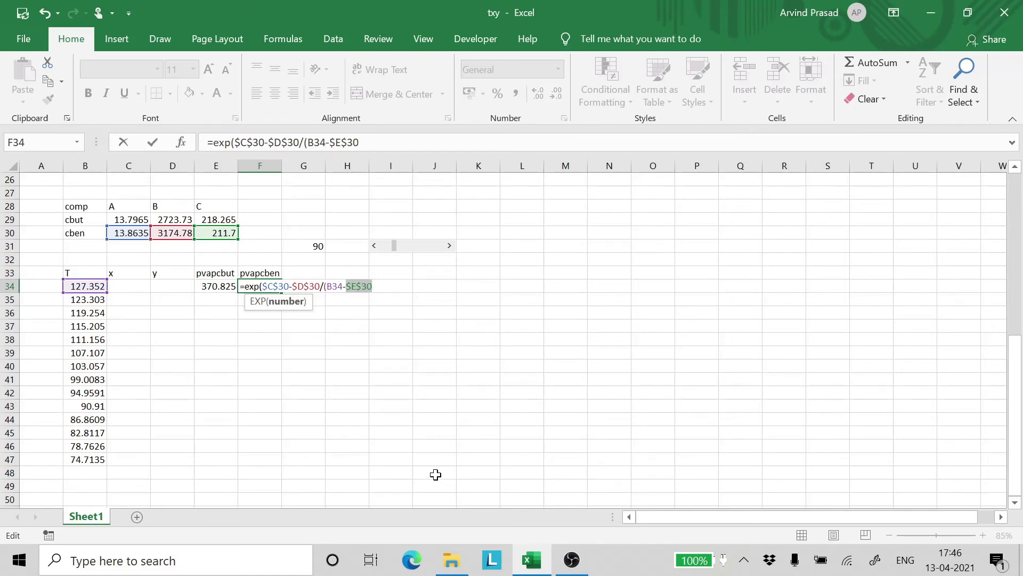
pyautogui.press('Right')
pyautogui.write('))')
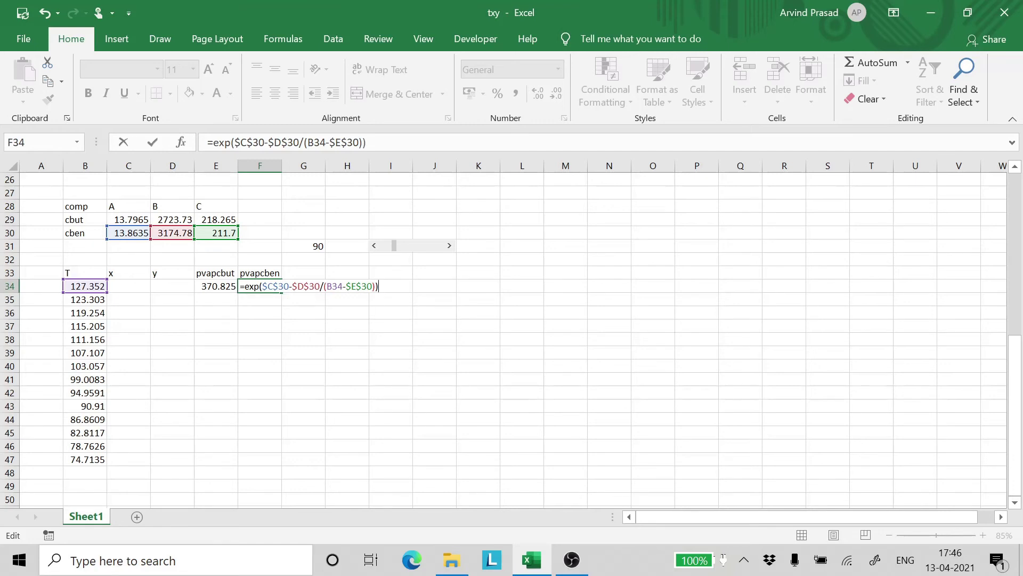
pyautogui.press('Return')
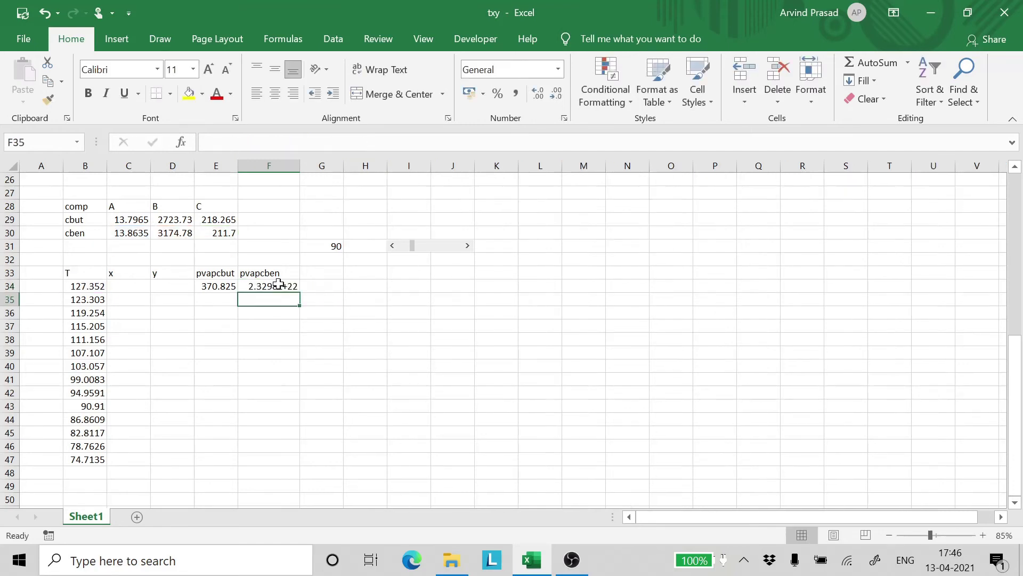
# Correct F34 by deleting the stray minus sign before $E$30.
pyautogui.click(253, 288)
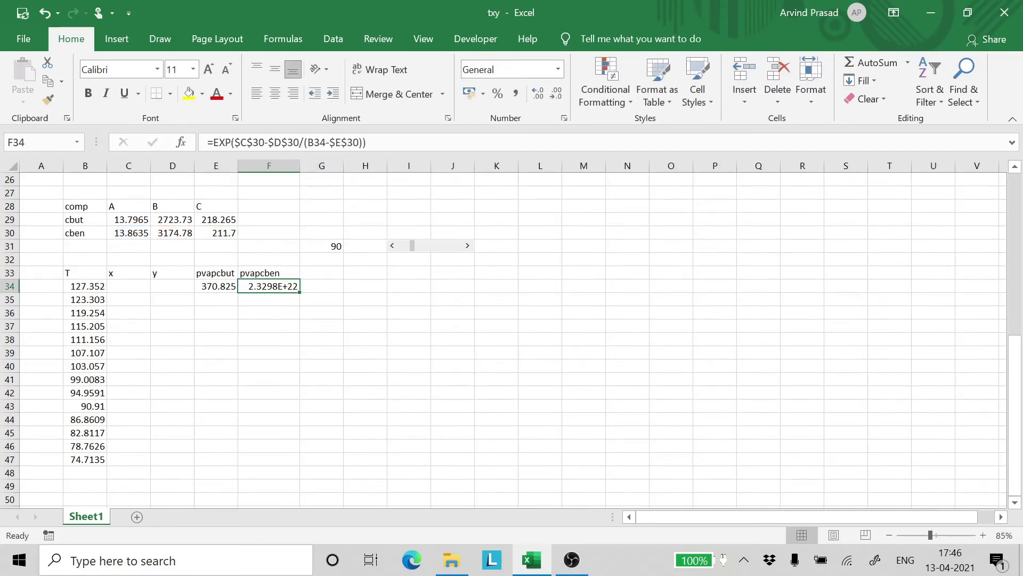
pyautogui.click(327, 142)
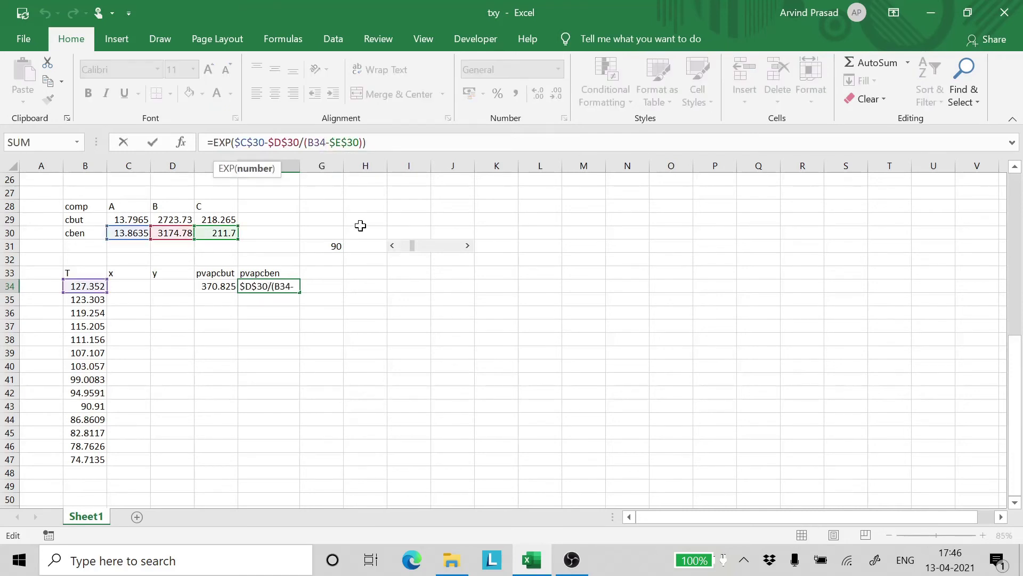
pyautogui.press('Delete')
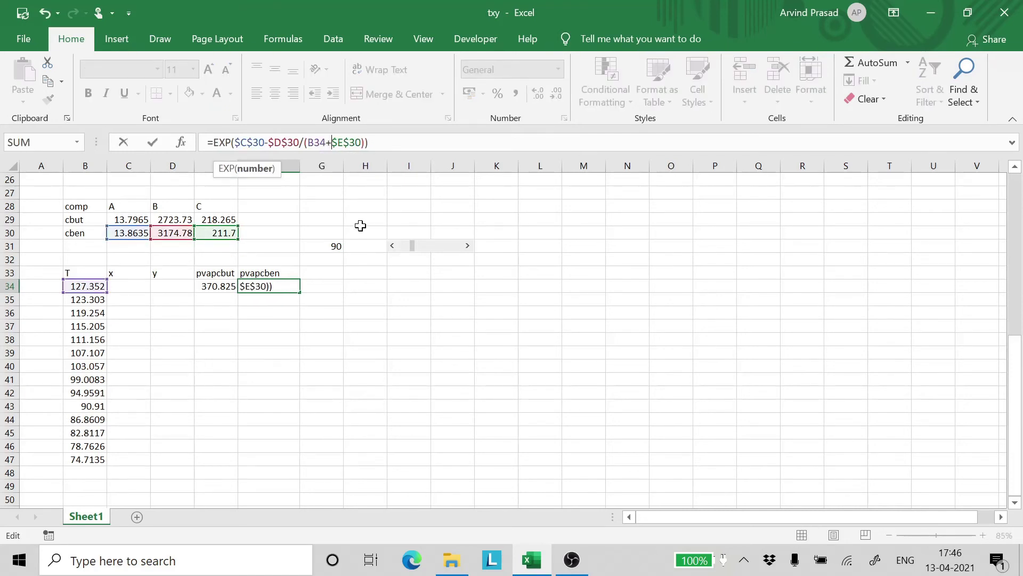
pyautogui.press('Return')
# Fill E34:F34 down to row 47, so pvapcben falls from 90 to 16.1012222.
pyautogui.moveTo(219, 286); pyautogui.dragTo(297, 467)
pyautogui.moveTo(297, 467); pyautogui.dragTo(297, 467)
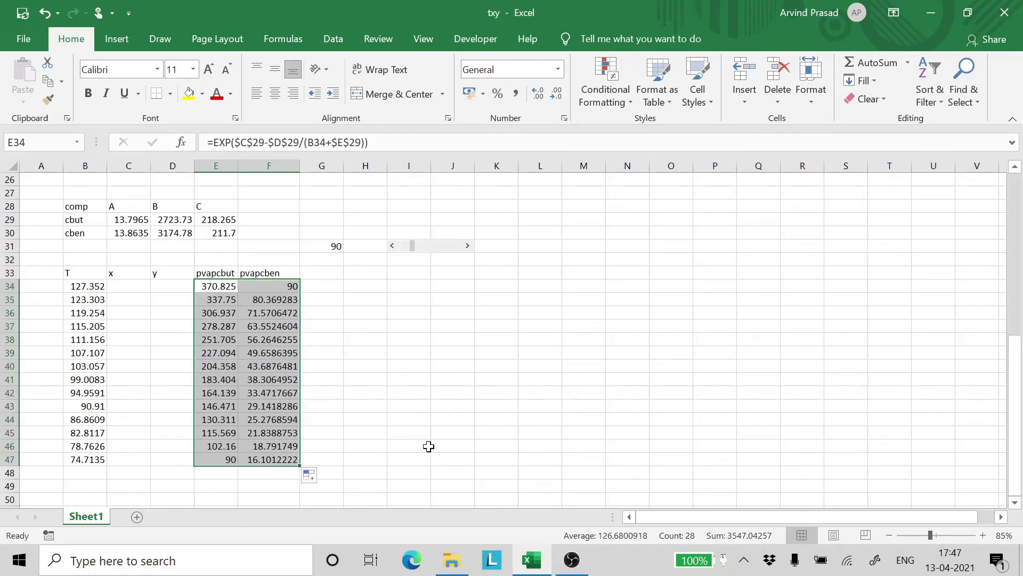
pyautogui.click(416, 449)
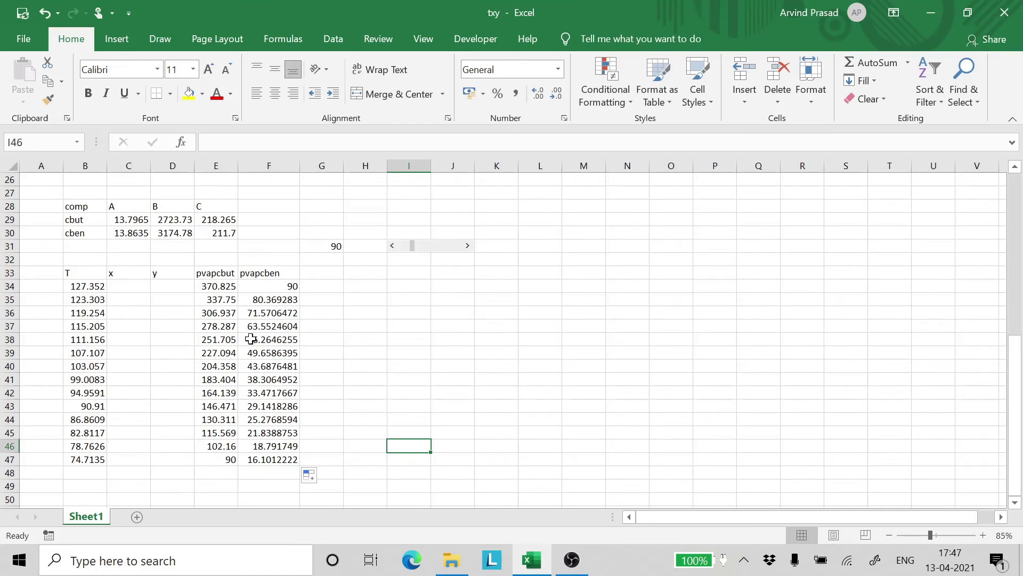
# Enter the mole fraction formula =($G$31-F34)/(E34-F34) in C34.
pyautogui.click(118, 288)
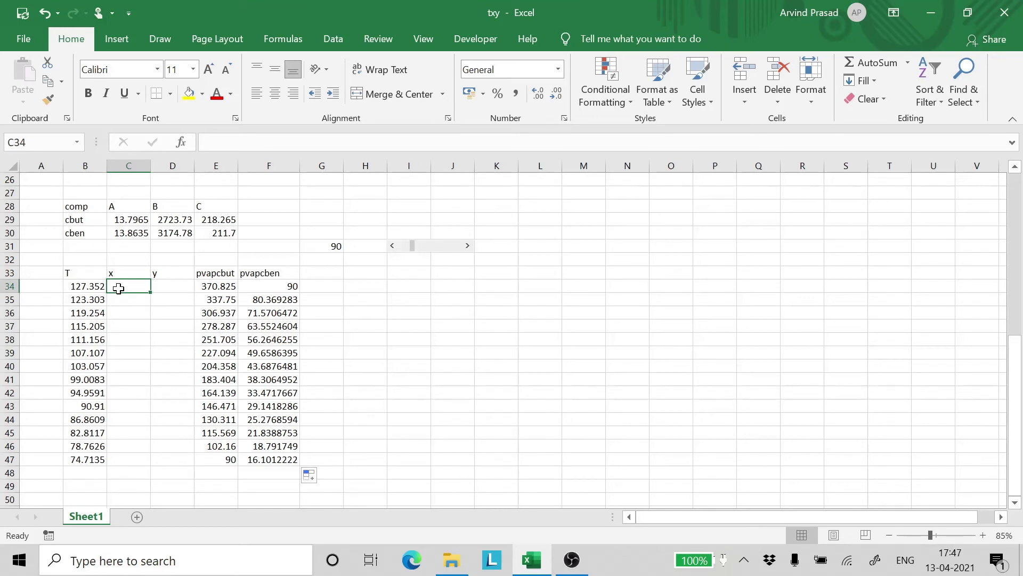
pyautogui.write('=')
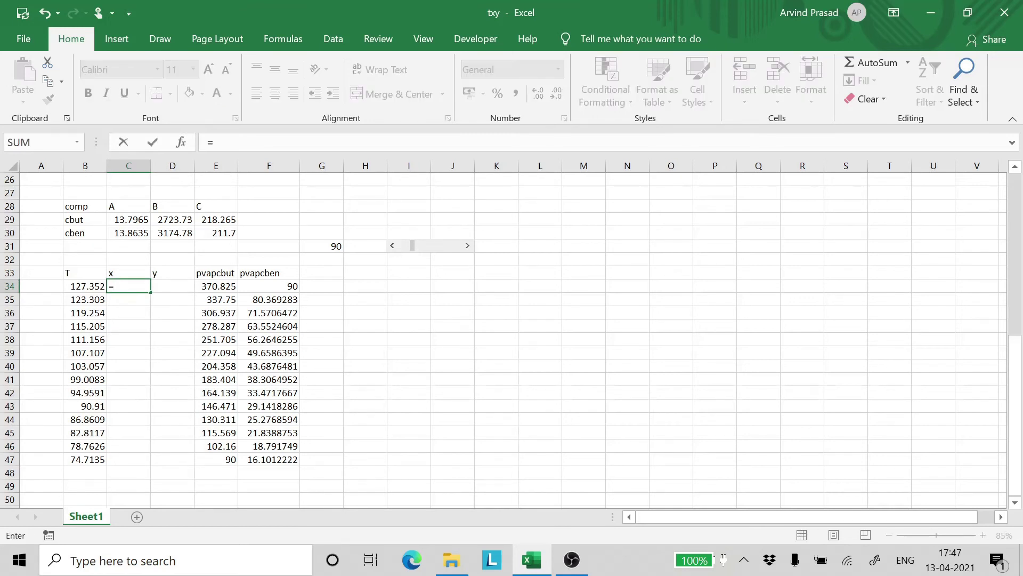
pyautogui.write('(')
pyautogui.click(314, 248)
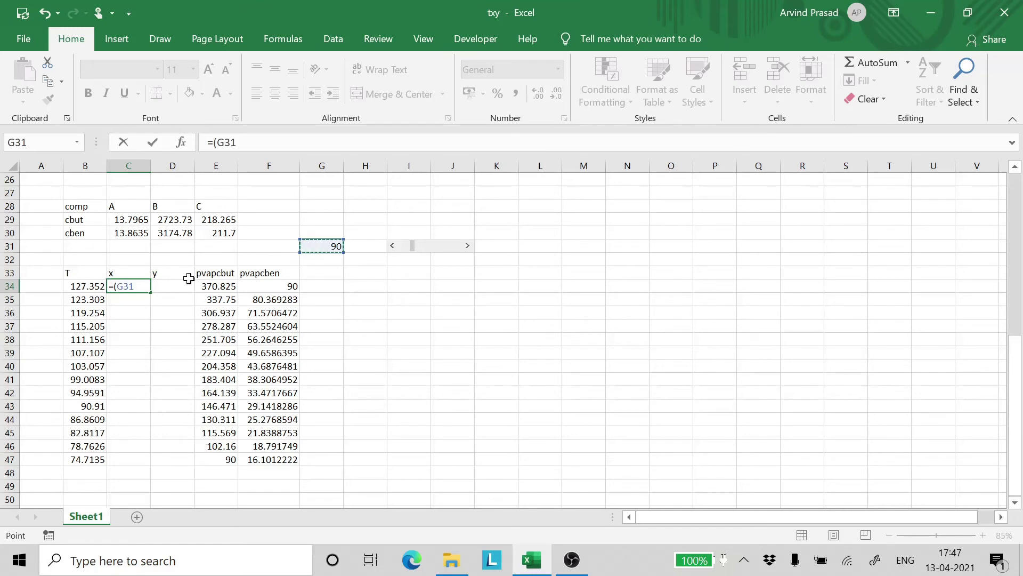
pyautogui.press('F2')
pyautogui.press('F4')
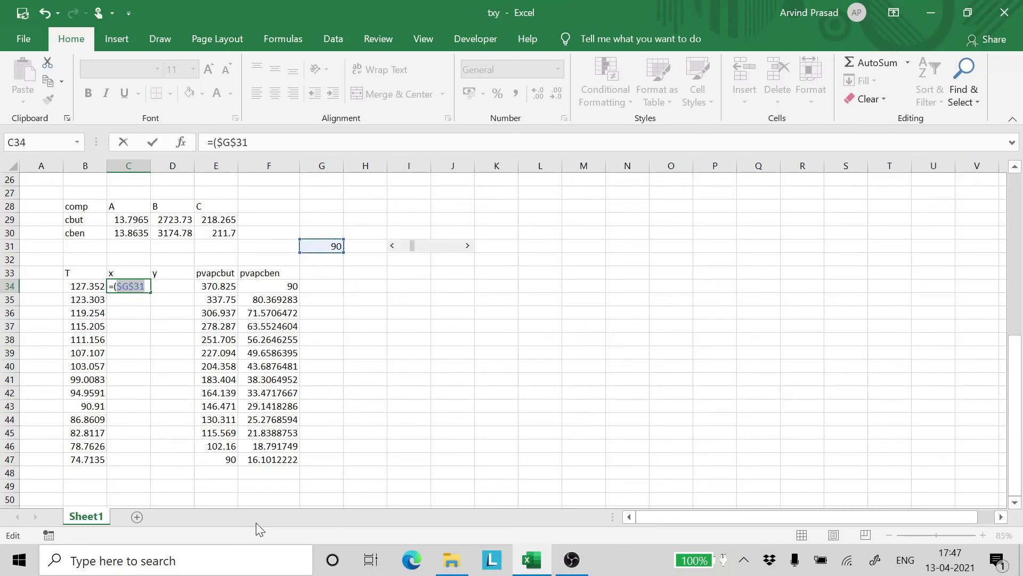
pyautogui.press('Right')
pyautogui.click(271, 288)
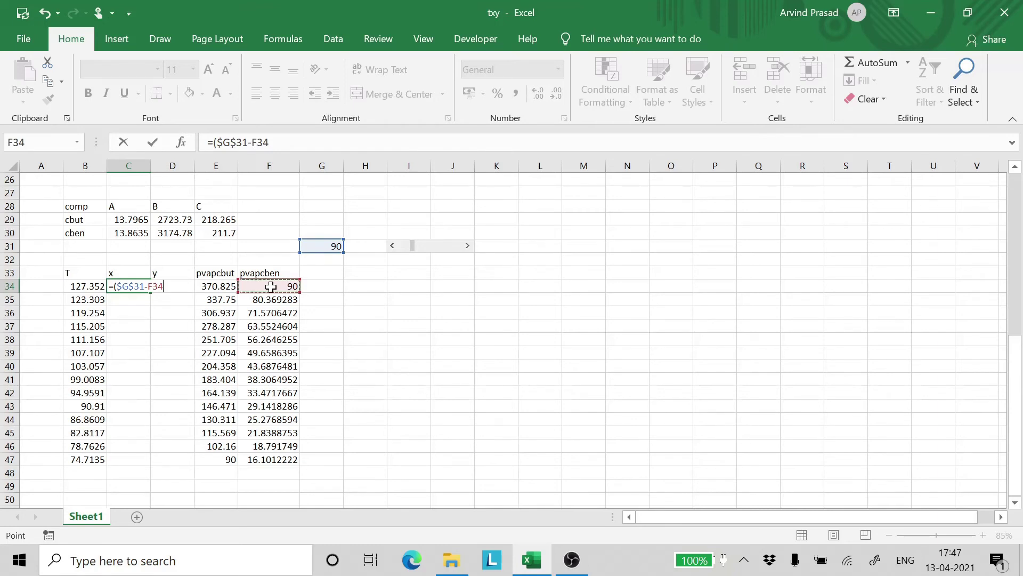
pyautogui.write(')/(')
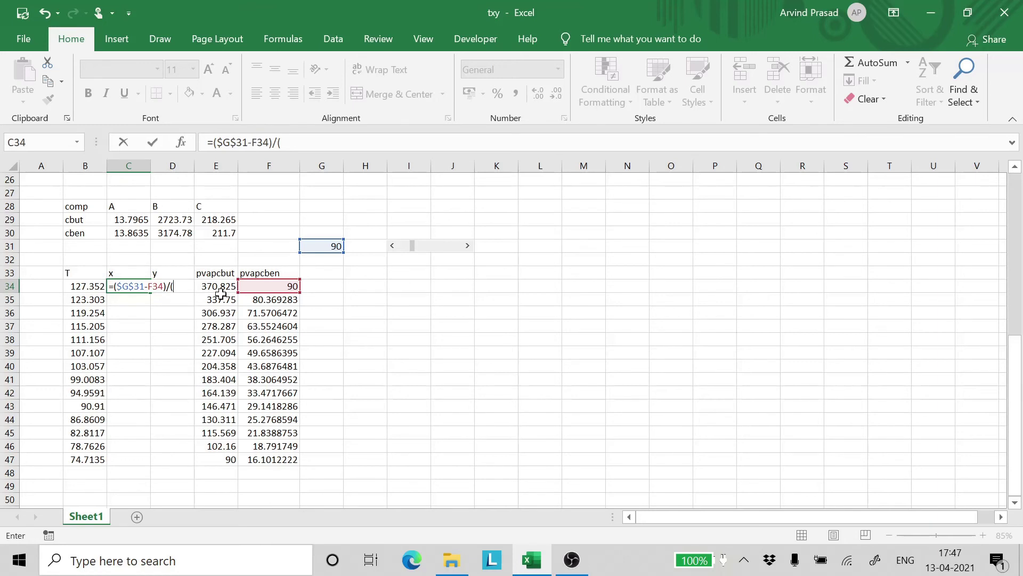
pyautogui.click(218, 287)
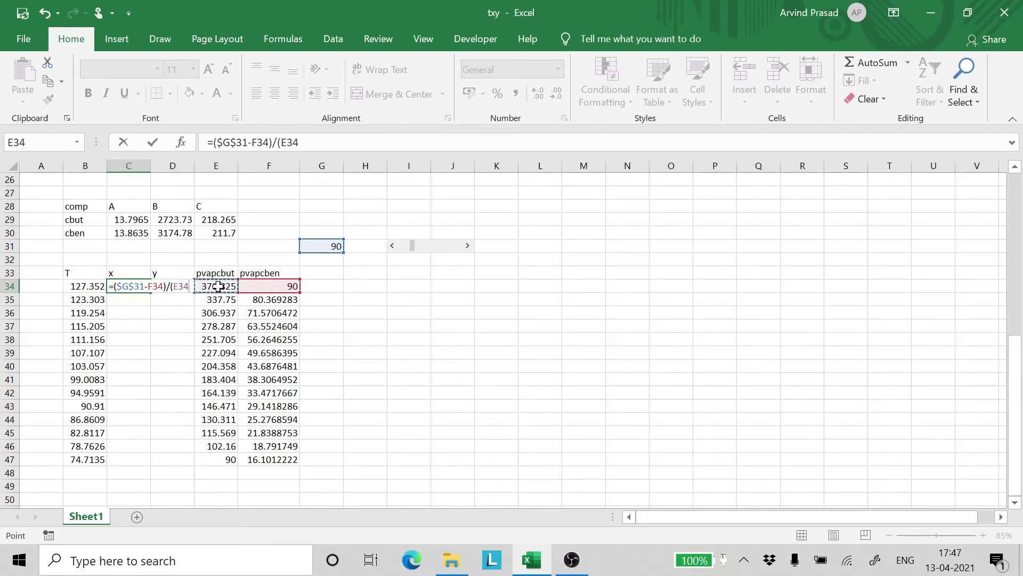
pyautogui.write('-')
pyautogui.click(270, 286)
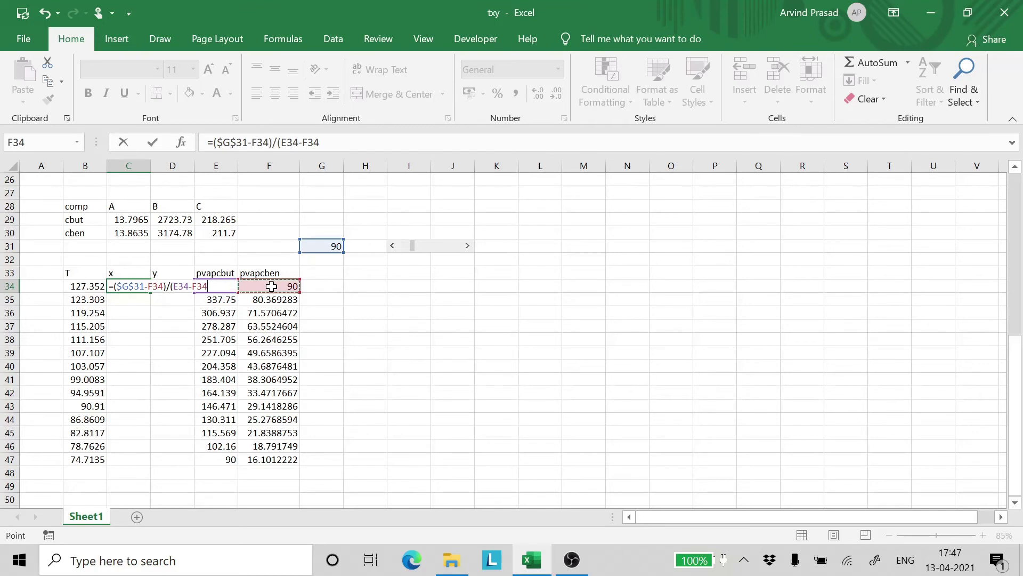
pyautogui.write(')')
pyautogui.press('Return')
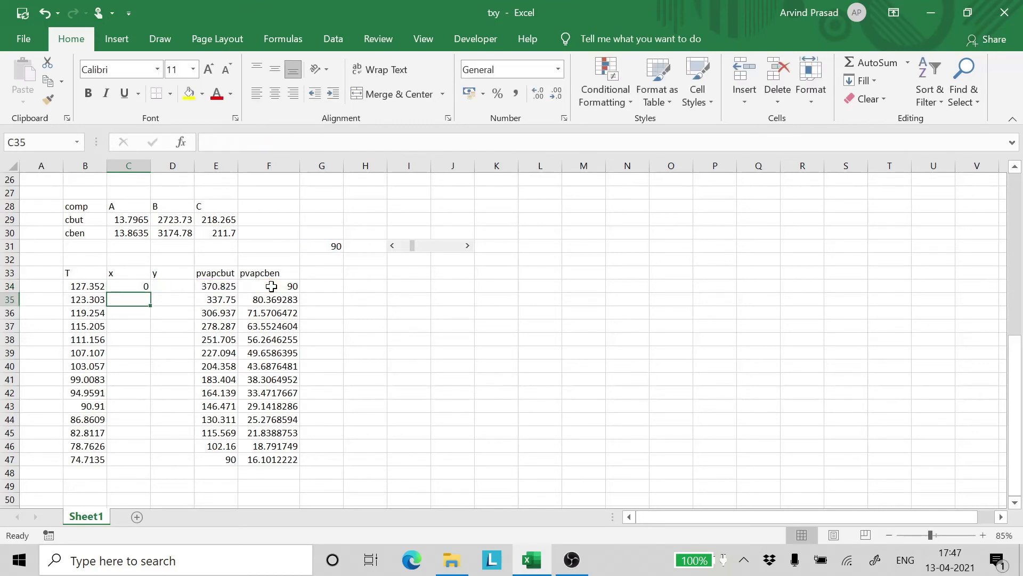
# Fill the x formula down to C47, giving values from 0 to 1.
pyautogui.click(131, 286)
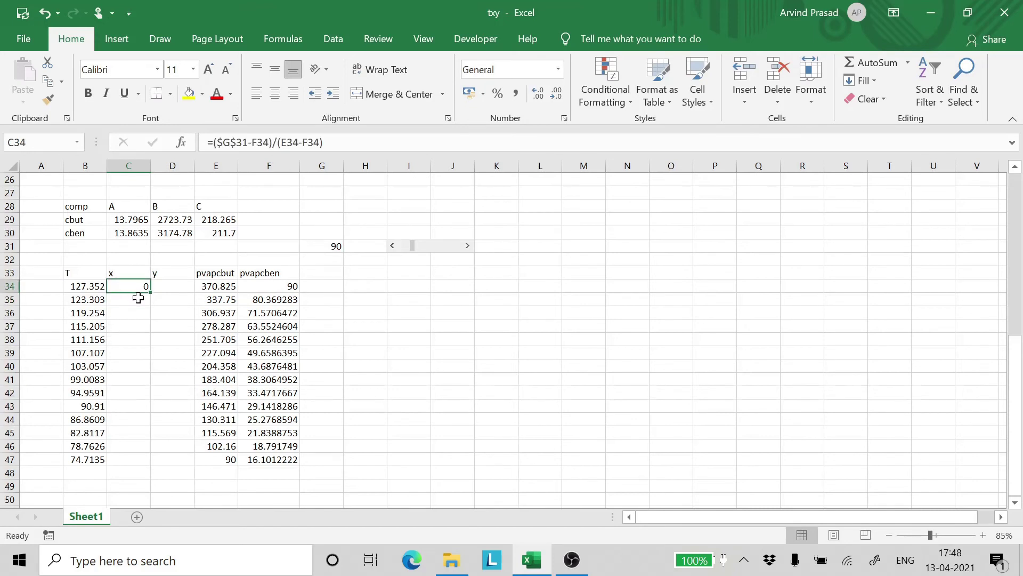
pyautogui.moveTo(153, 293); pyautogui.dragTo(152, 464)
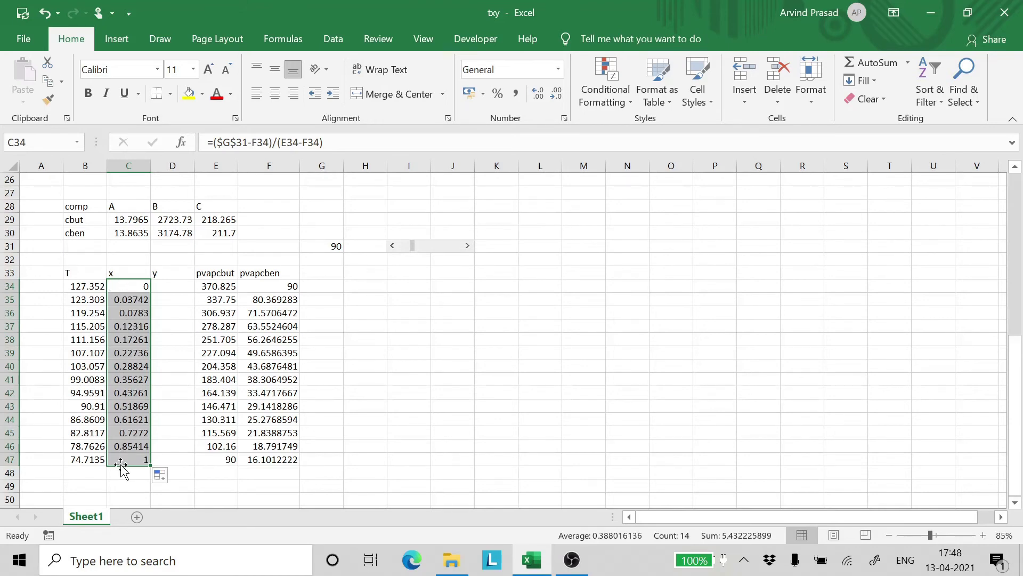
pyautogui.moveTo(178, 442); pyautogui.dragTo(176, 432)
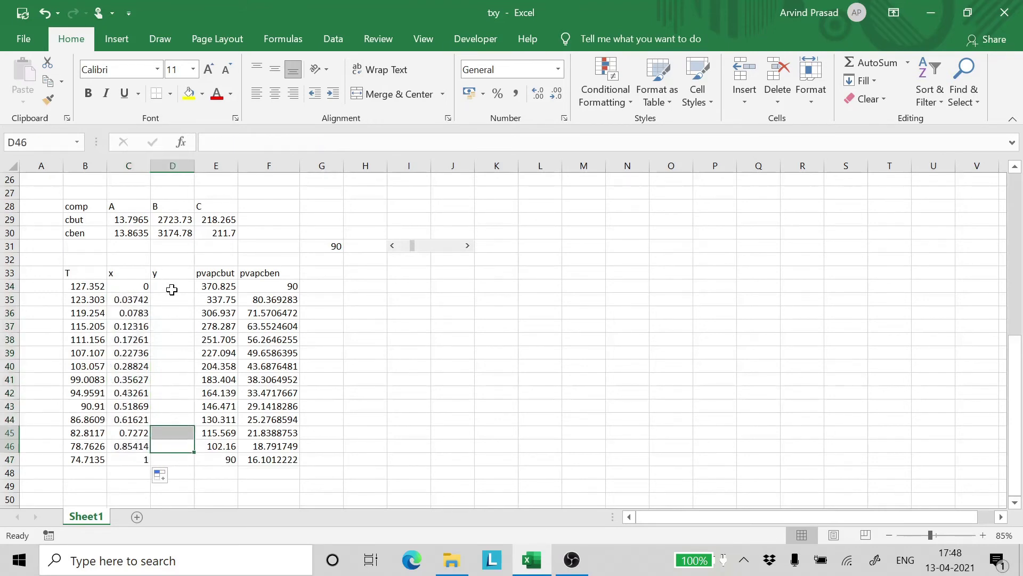
# Enter =C34*E34/$G$31 in D34 and fill it to D47, giving y from 0 to 1.
pyautogui.click(173, 287)
pyautogui.write('=')
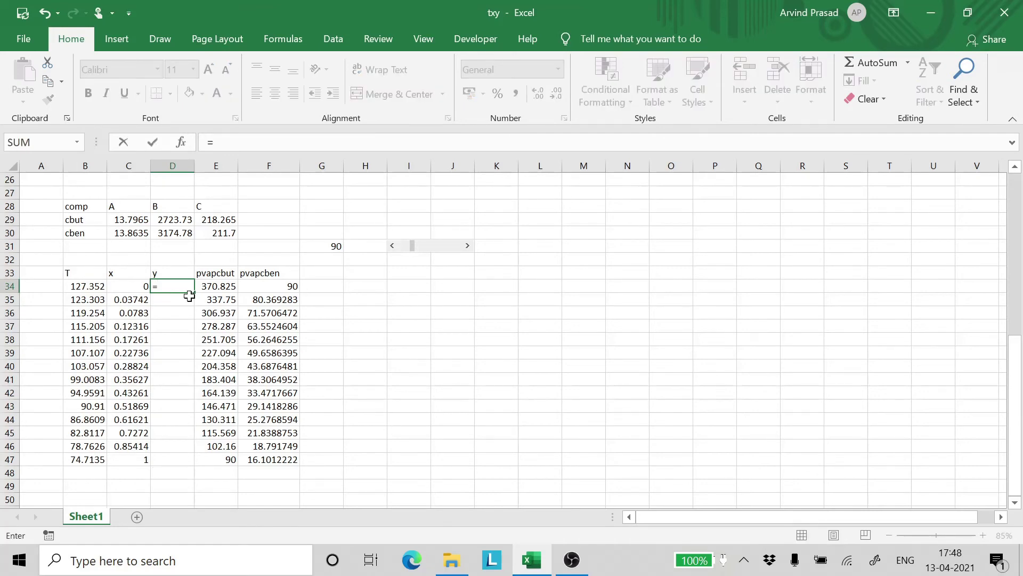
pyautogui.click(132, 287)
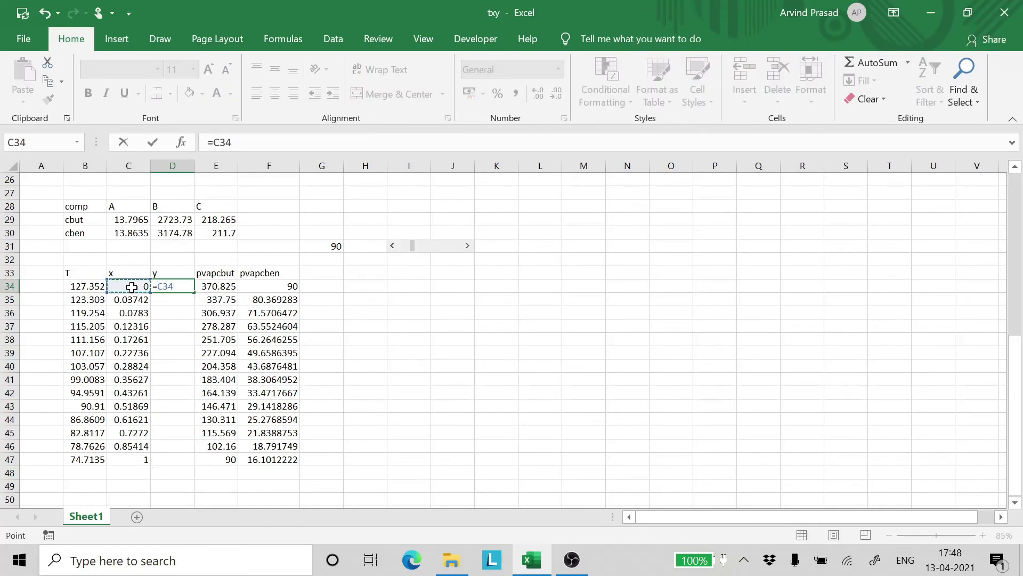
pyautogui.write('*')
pyautogui.click(222, 287)
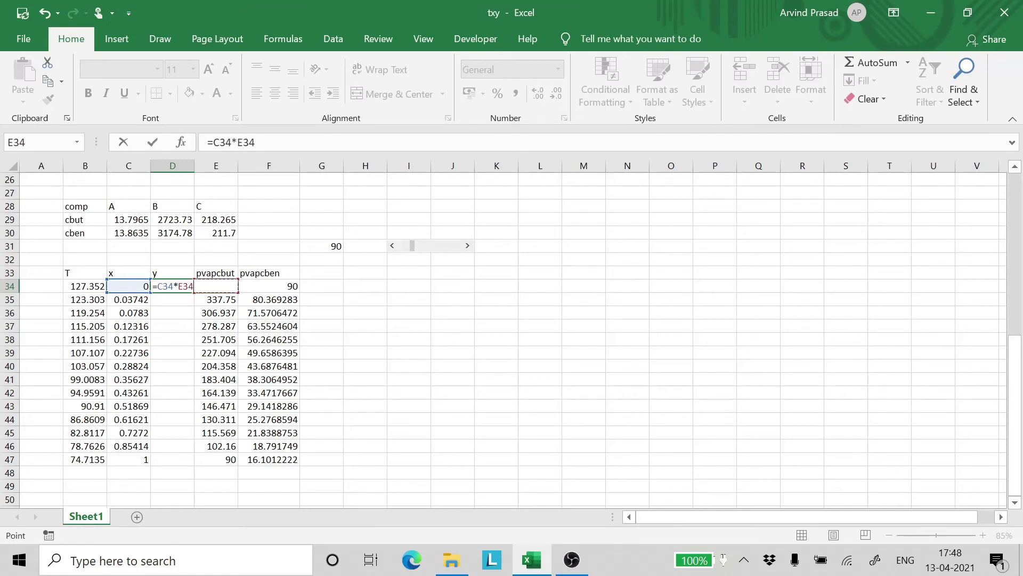
pyautogui.write('/')
pyautogui.click(323, 247)
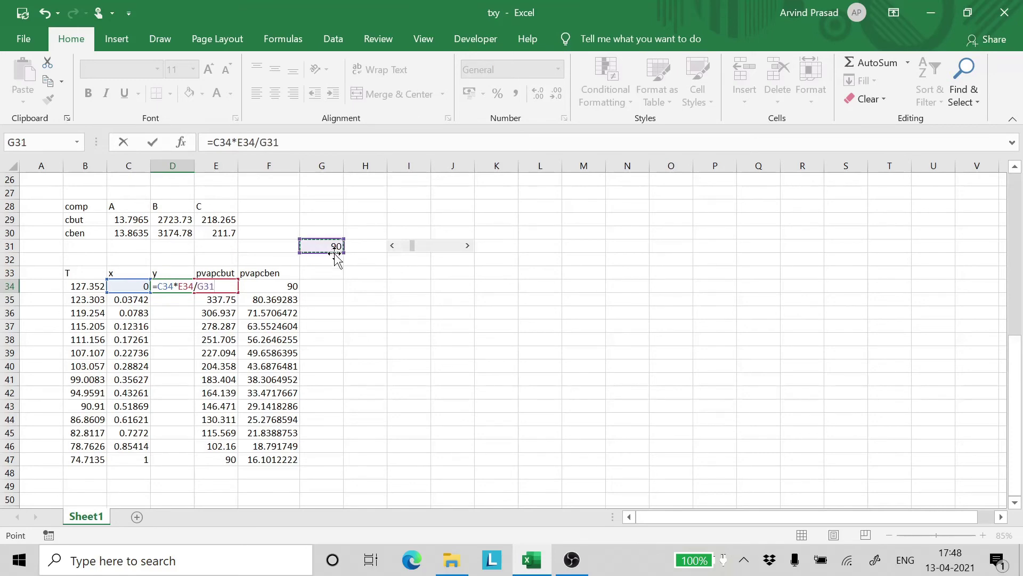
pyautogui.click(196, 287)
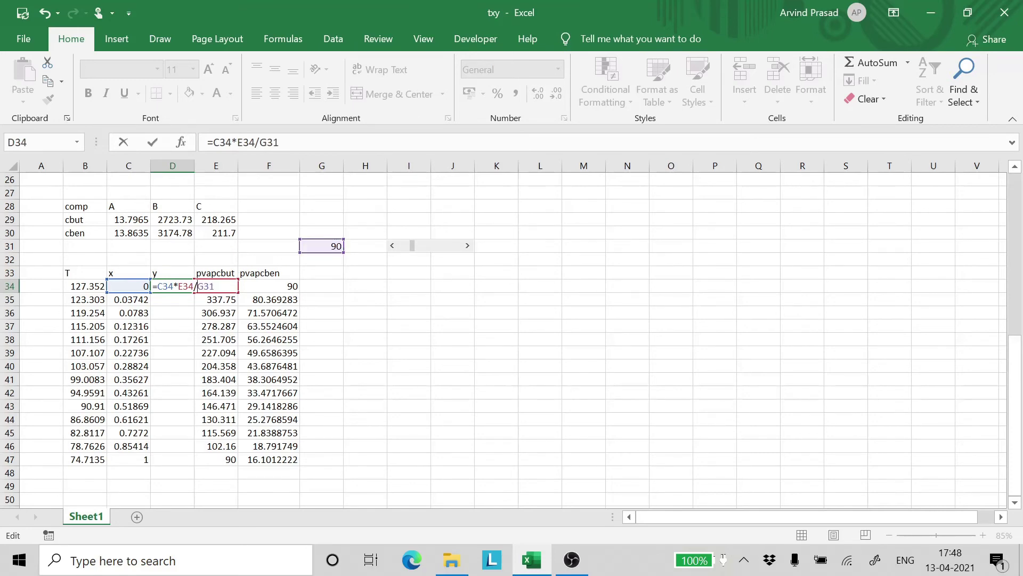
pyautogui.press('F4')
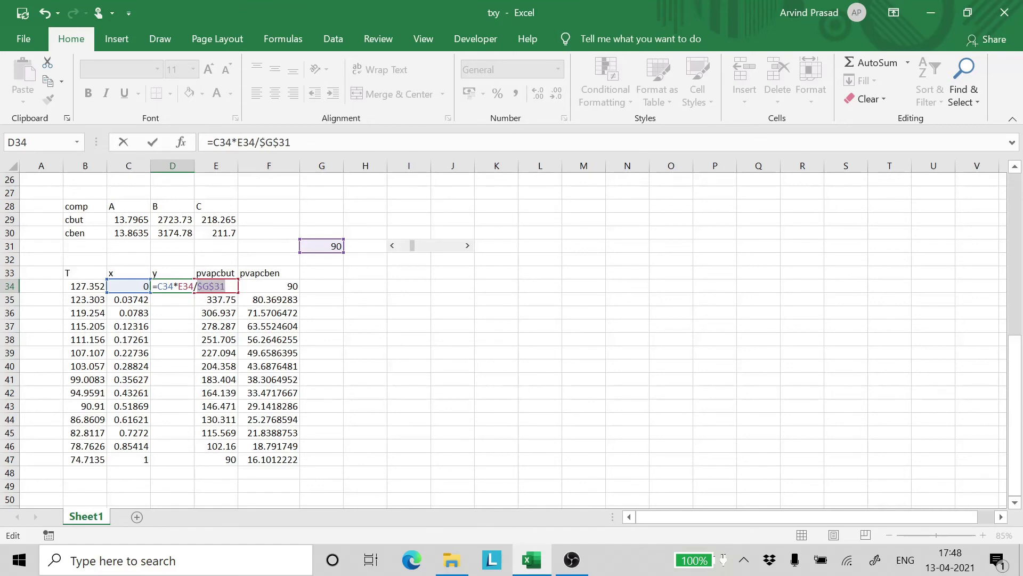
pyautogui.hotkey('ctrl', 'Return')
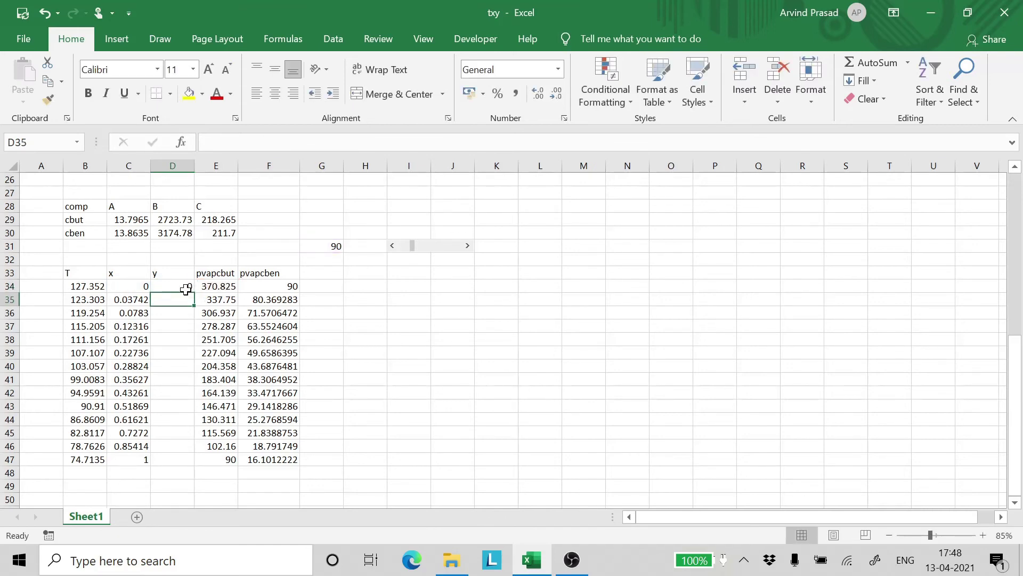
pyautogui.moveTo(194, 292); pyautogui.dragTo(201, 464)
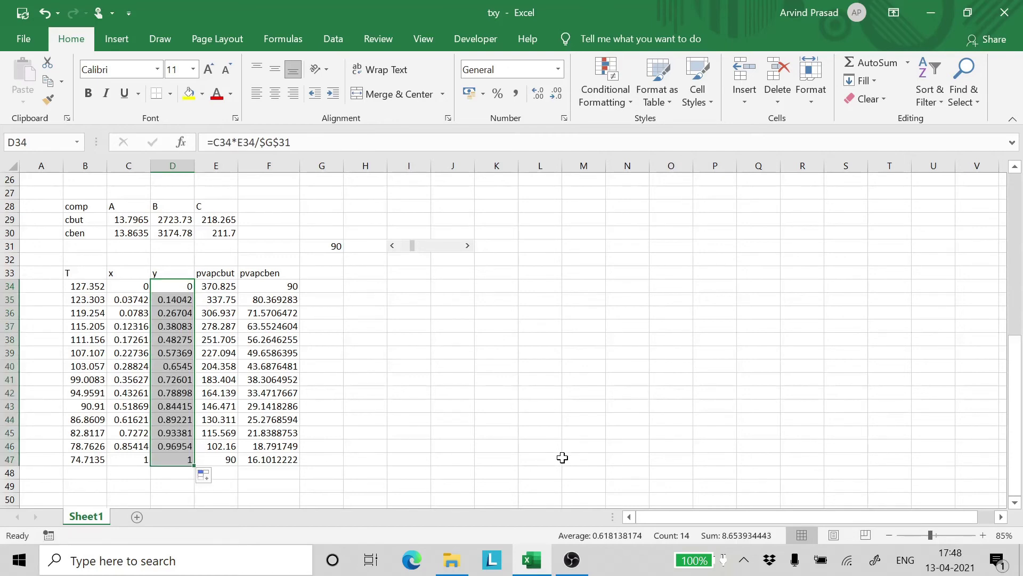
pyautogui.click(520, 429)
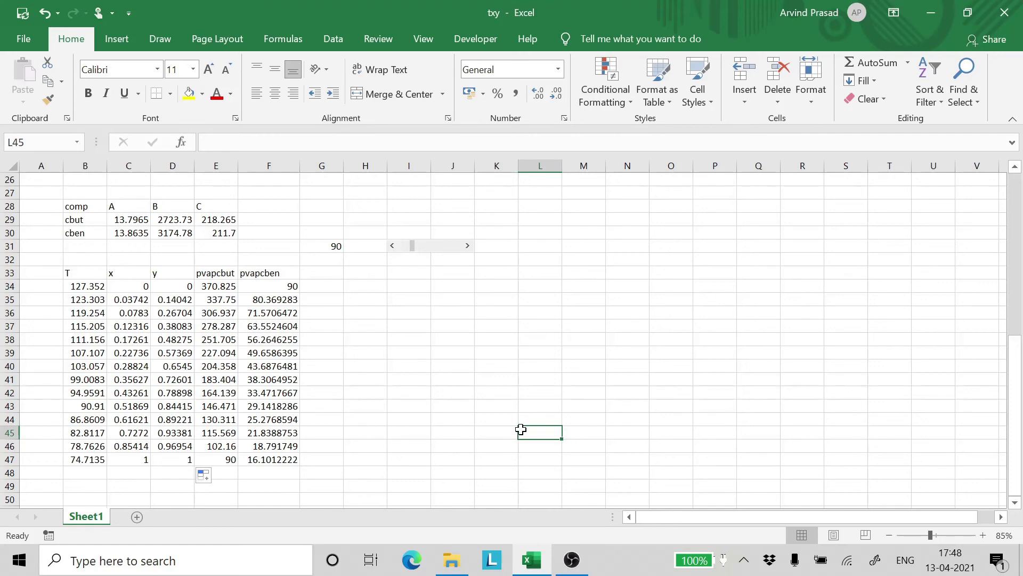
pyautogui.click(468, 246)
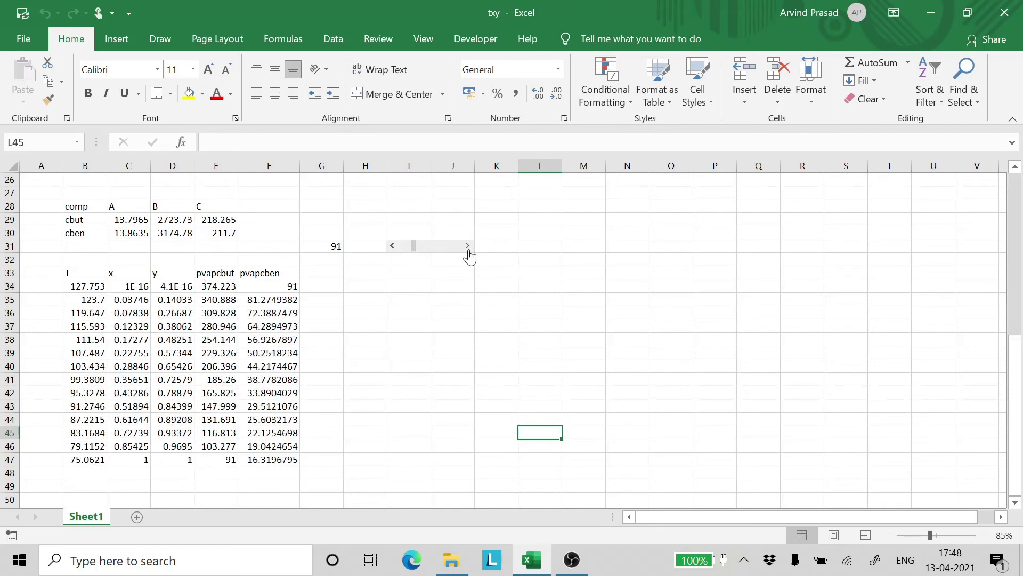
pyautogui.click(468, 246)
pyautogui.click(468, 246)
pyautogui.click(468, 246)
pyautogui.click(468, 246)
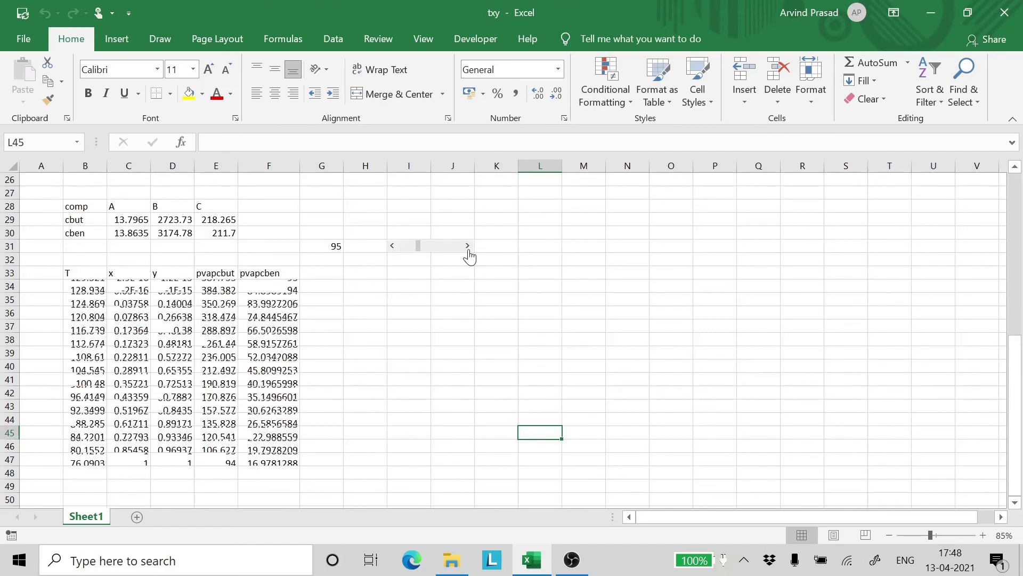
pyautogui.click(393, 246)
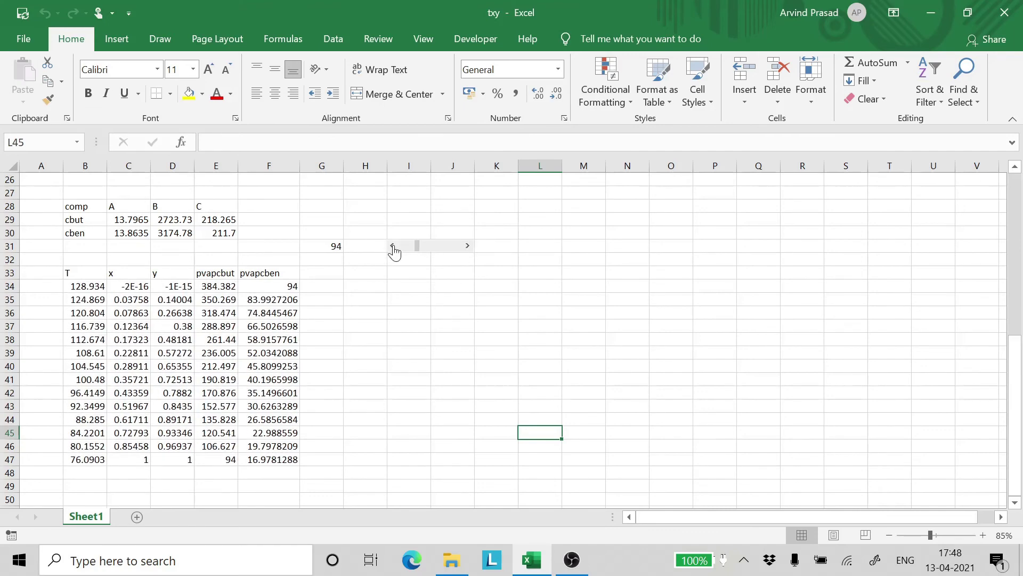
pyautogui.click(393, 246)
pyautogui.click(393, 247)
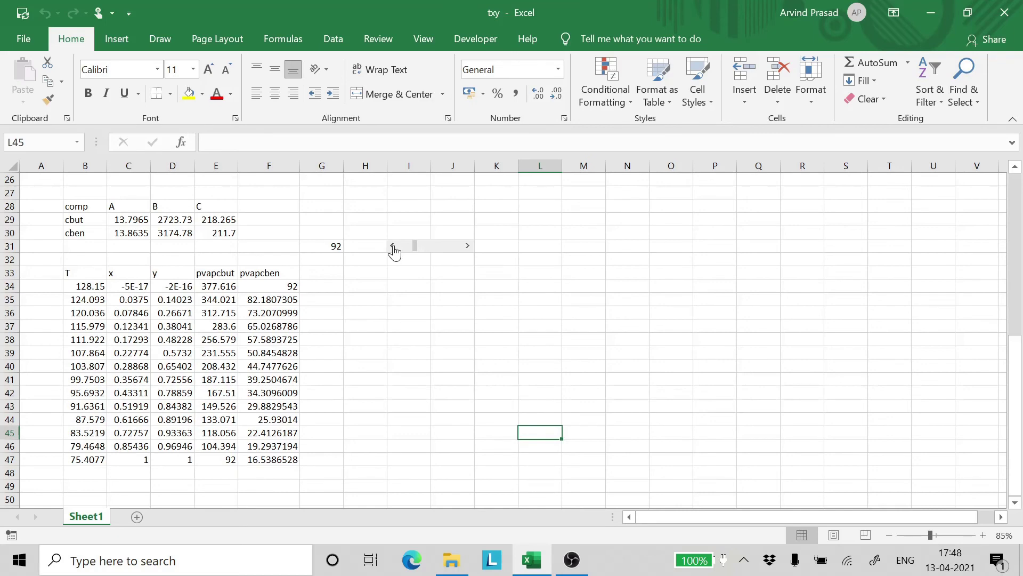
pyautogui.click(393, 246)
pyautogui.click(393, 246)
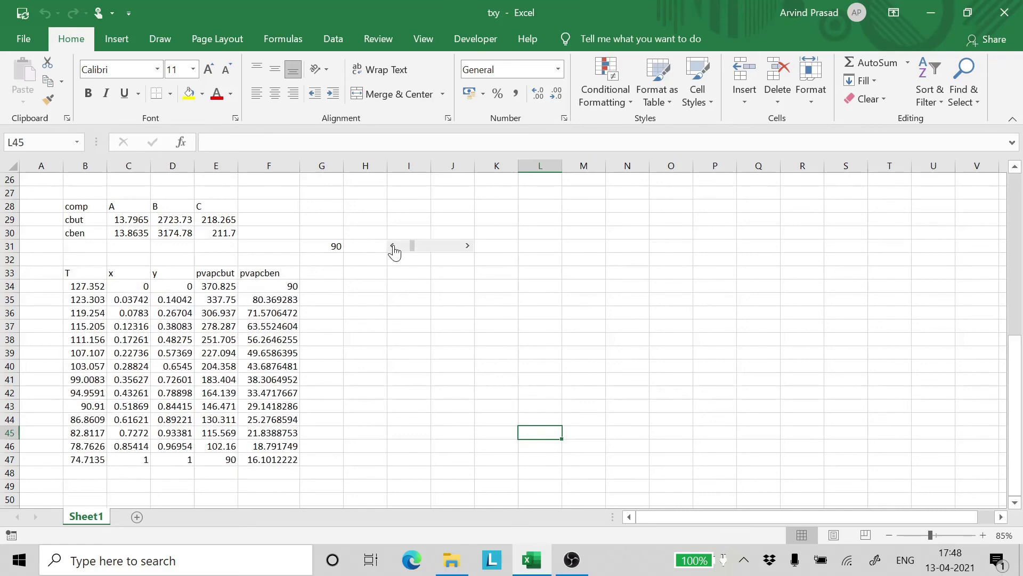
pyautogui.click(468, 246)
pyautogui.click(468, 246)
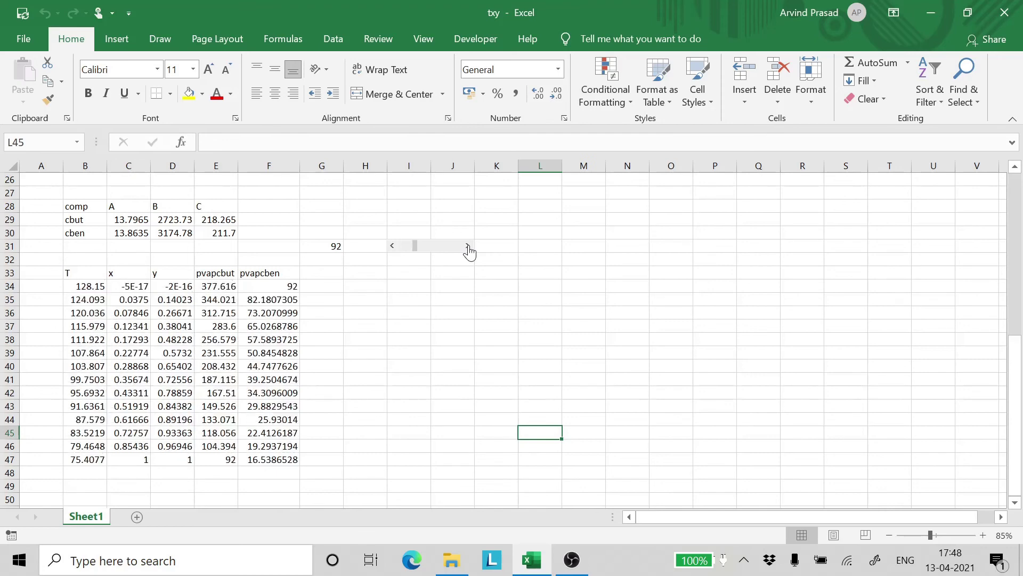
pyautogui.click(468, 246)
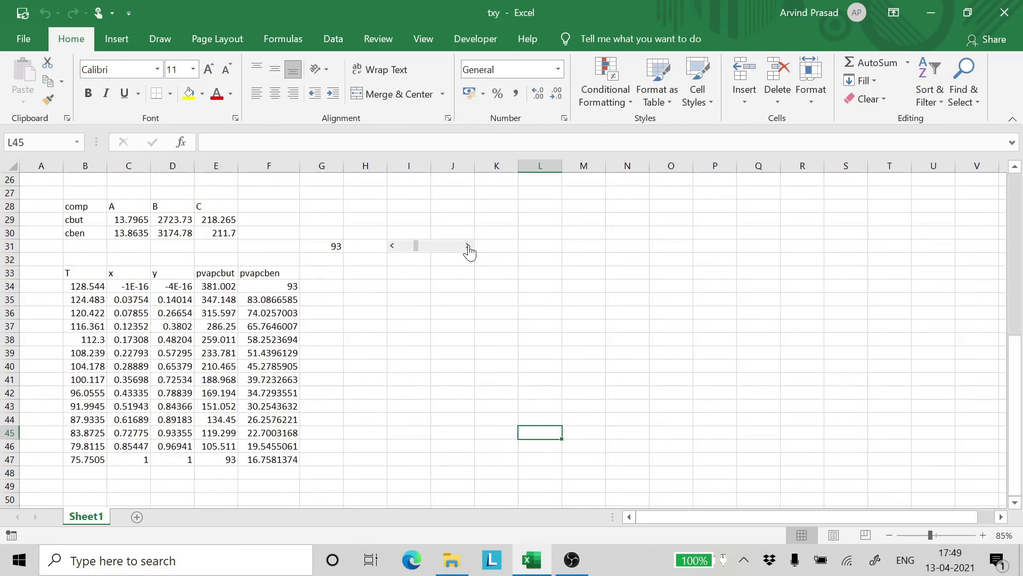
pyautogui.click(468, 246)
pyautogui.click(468, 246)
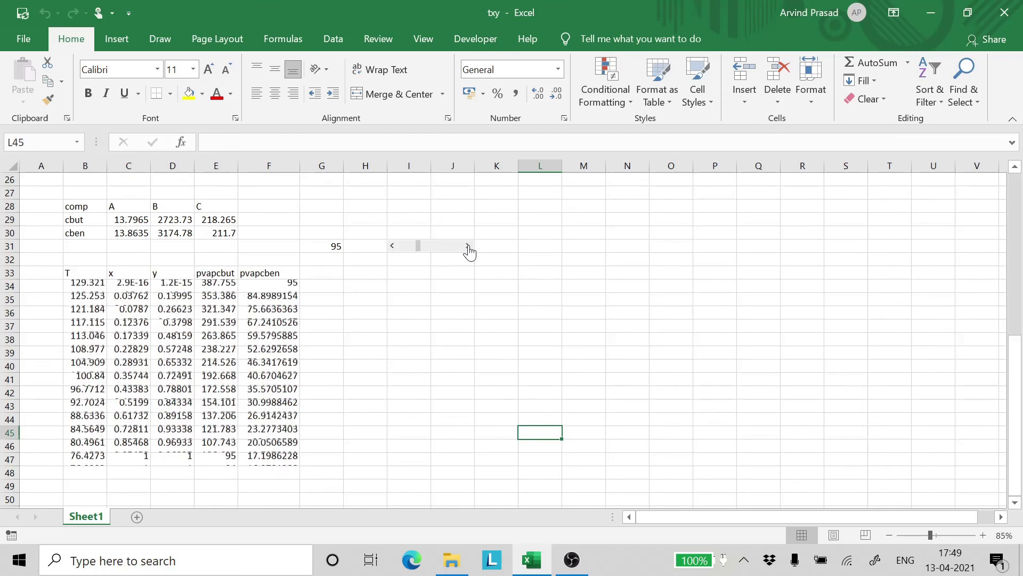
pyautogui.click(468, 246)
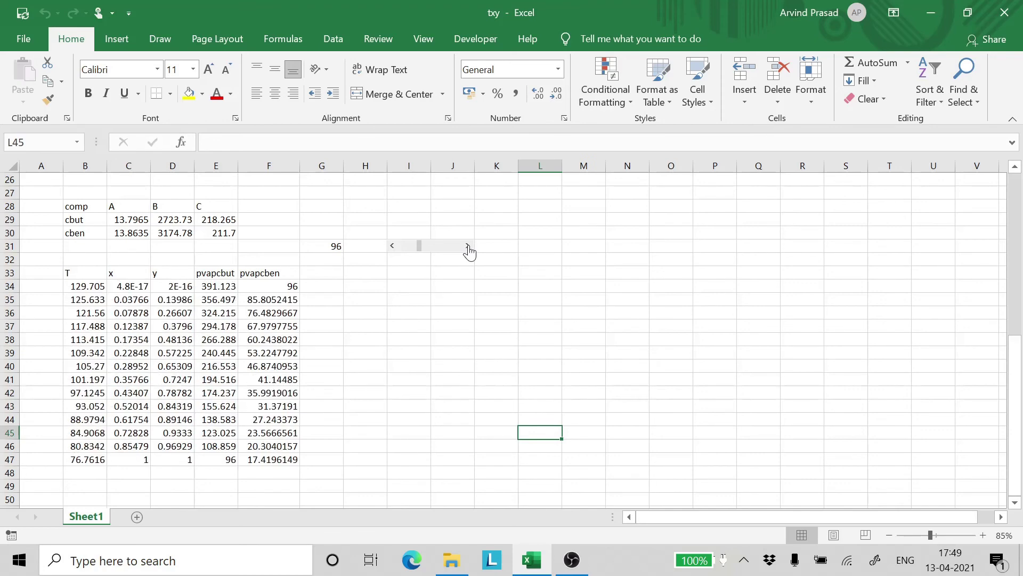
pyautogui.click(468, 246)
pyautogui.click(468, 246)
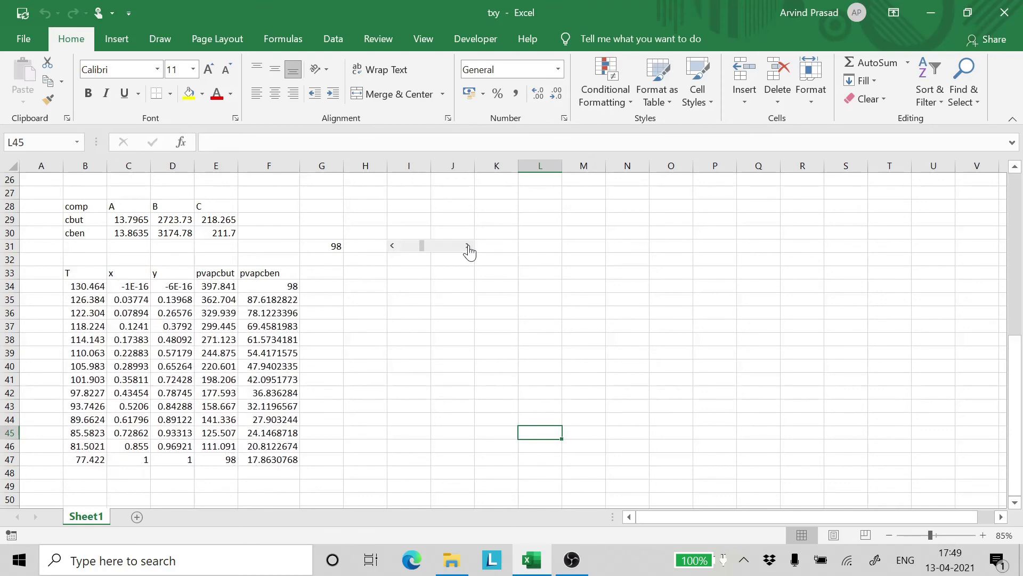
pyautogui.click(468, 246)
pyautogui.click(468, 246)
pyautogui.click(468, 246)
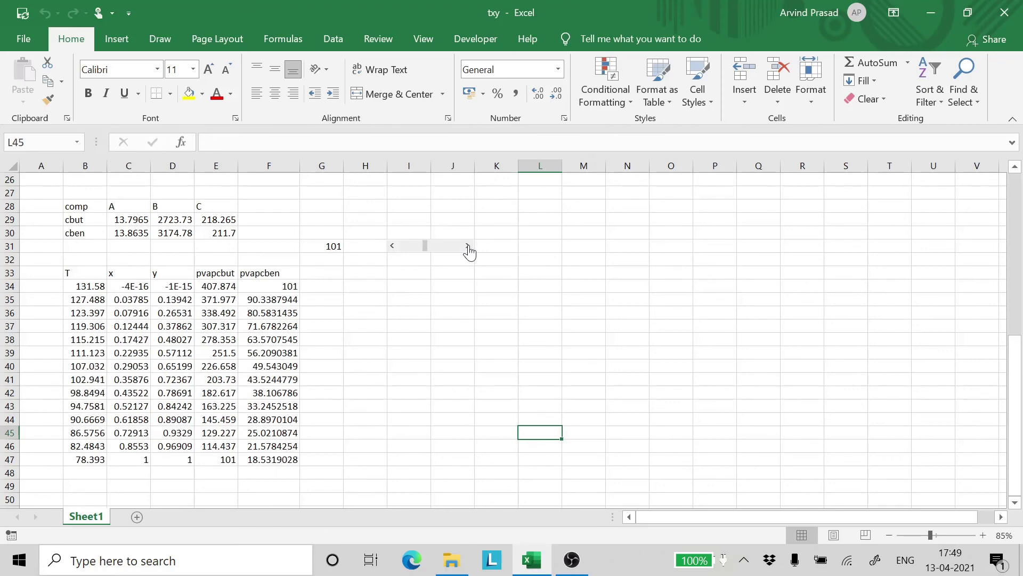
pyautogui.click(468, 246)
pyautogui.click(468, 247)
pyautogui.click(468, 246)
pyautogui.click(454, 352)
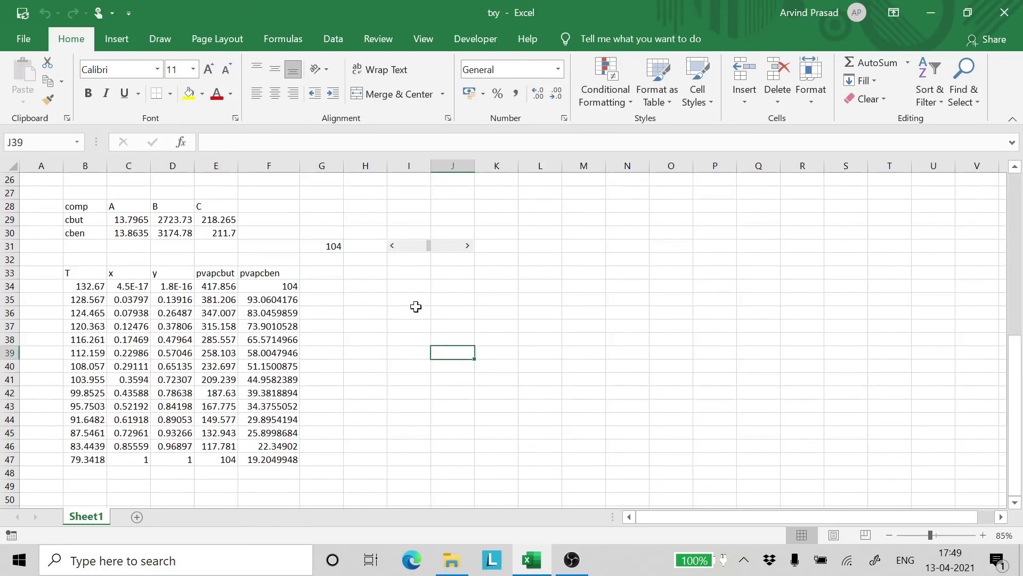
pyautogui.click(392, 246)
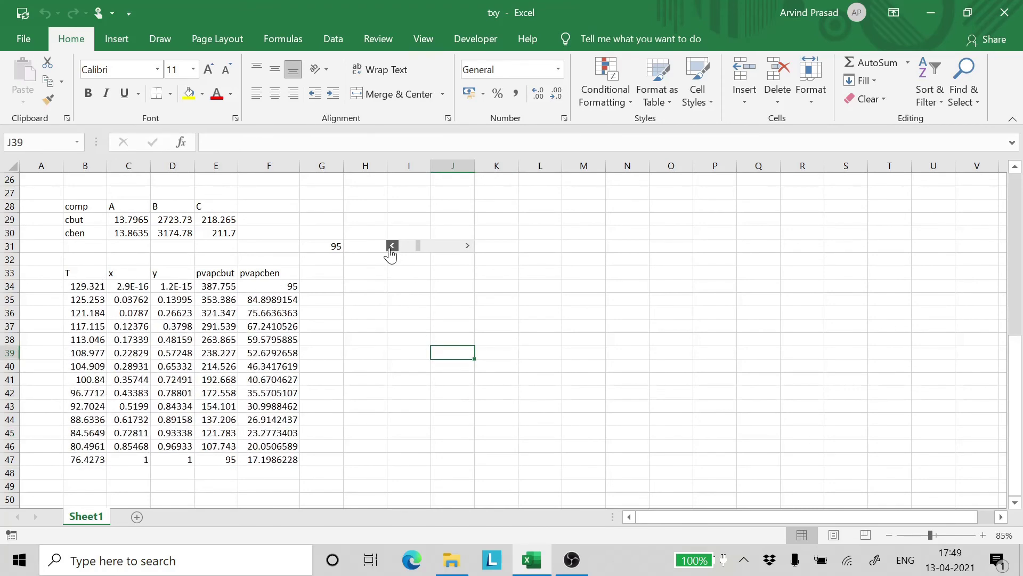
pyautogui.moveTo(416, 254); pyautogui.dragTo(414, 251)
pyautogui.click(412, 343)
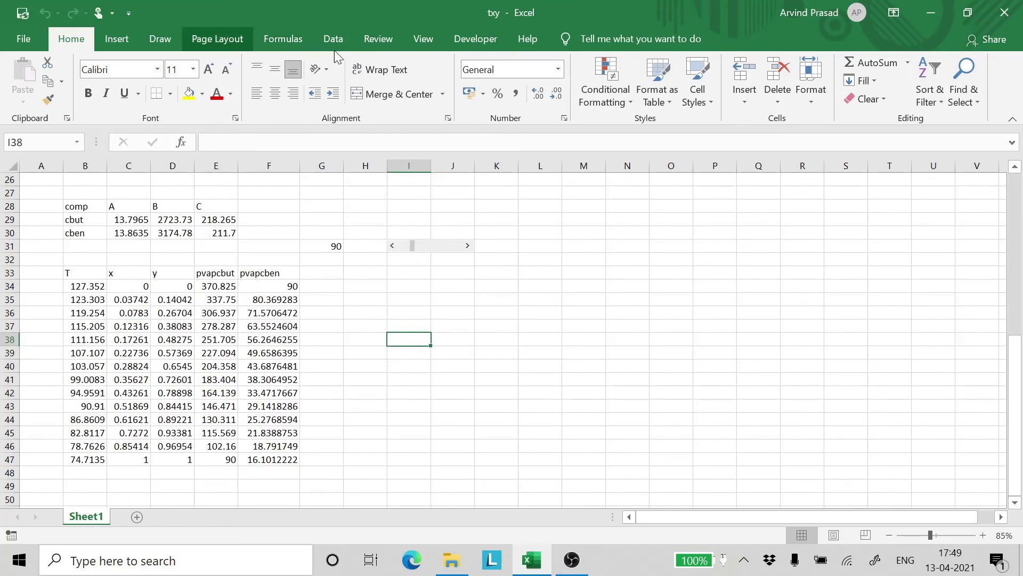
# Insert an empty Scatter with Smooth Lines chart and move it beside the table.
pyautogui.click(117, 39)
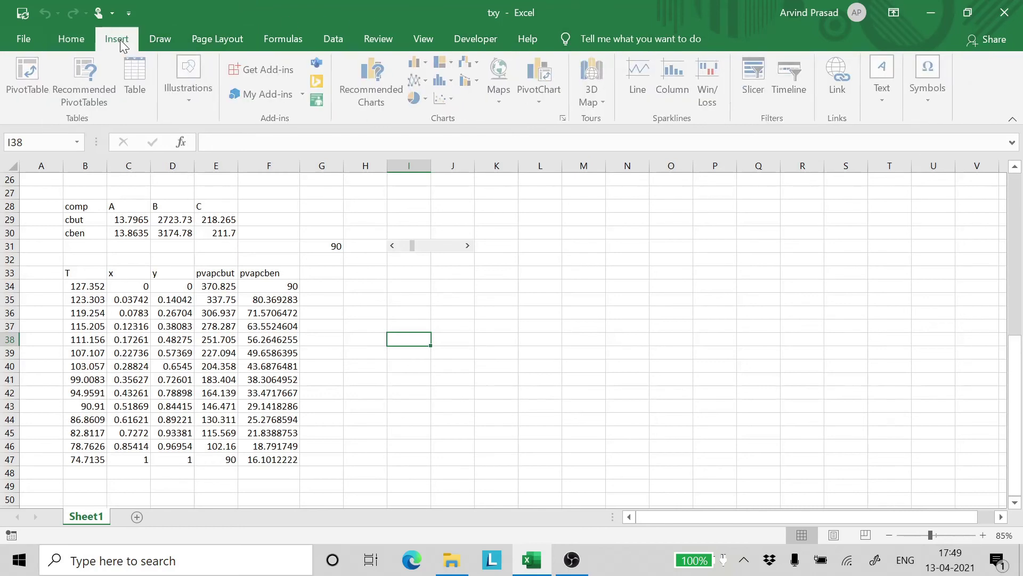
pyautogui.click(453, 99)
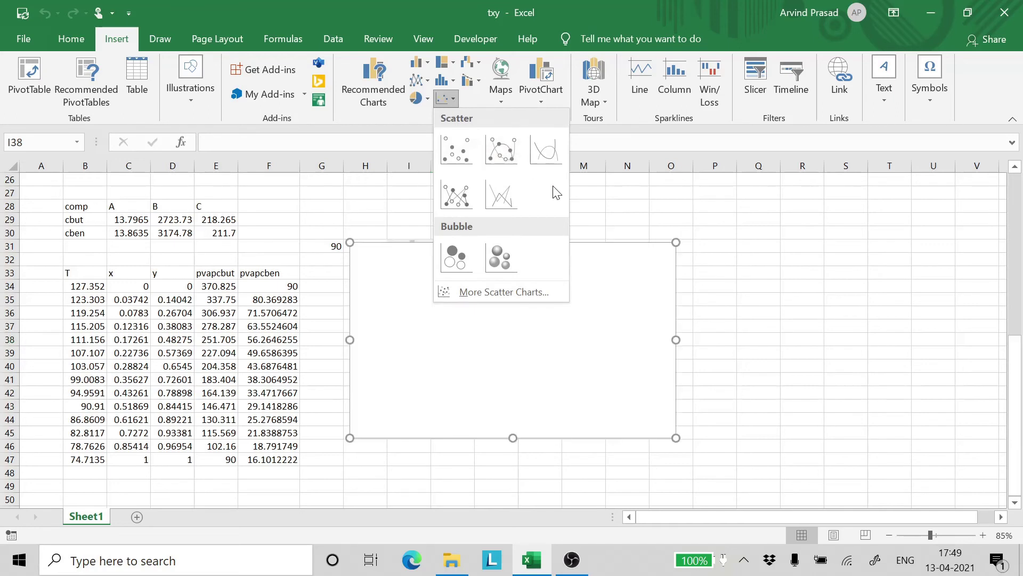
pyautogui.click(545, 150)
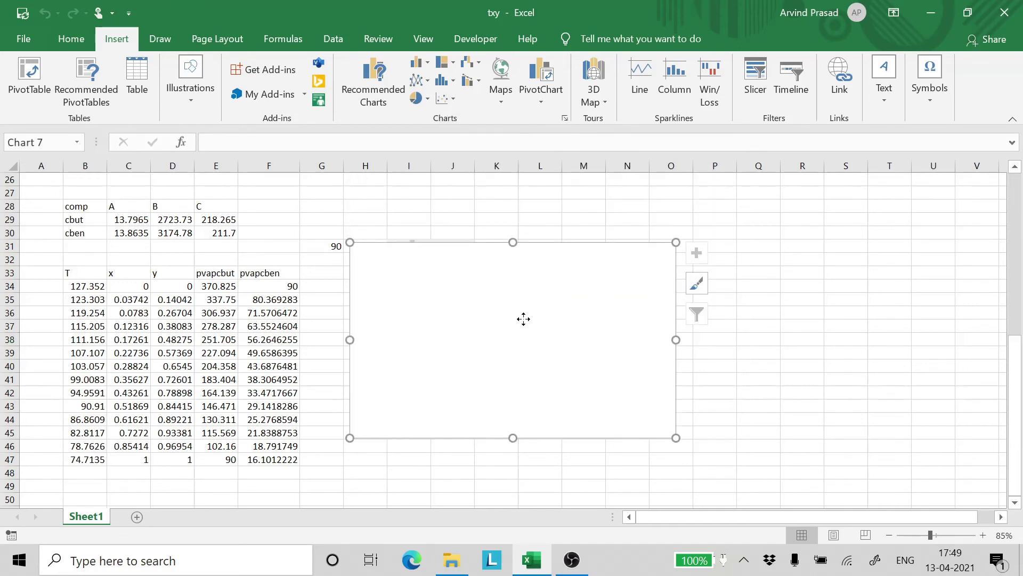
pyautogui.moveTo(522, 320)
pyautogui.mouseDown()
pyautogui.moveTo(533, 360)
pyautogui.moveTo(515, 352)
pyautogui.mouseUp()
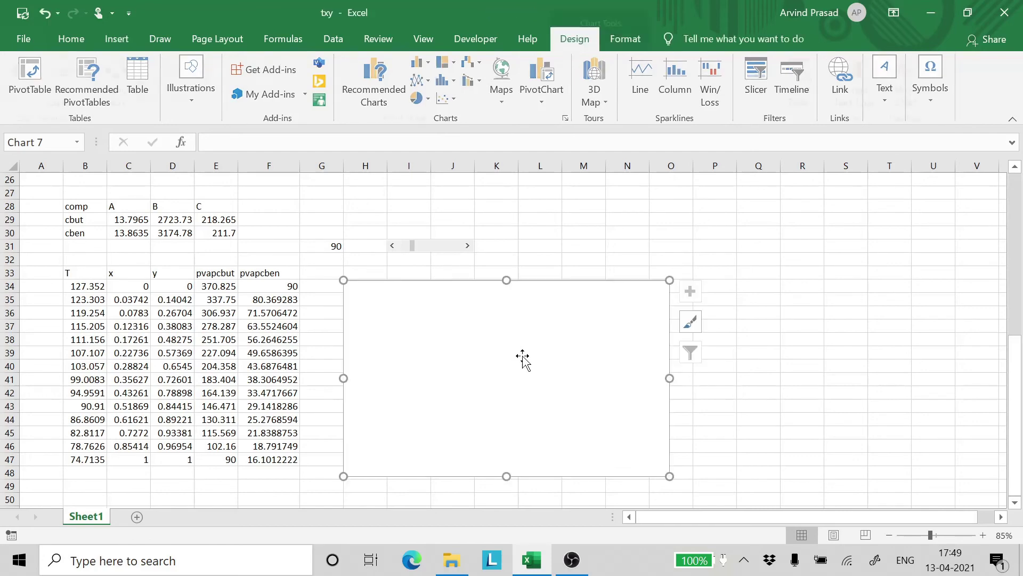
# Add a 'T-x' chart series with X values C34:C47 and Y values B34:B47.
pyautogui.click(891, 393)
pyautogui.scroll(-2, 886, 390)
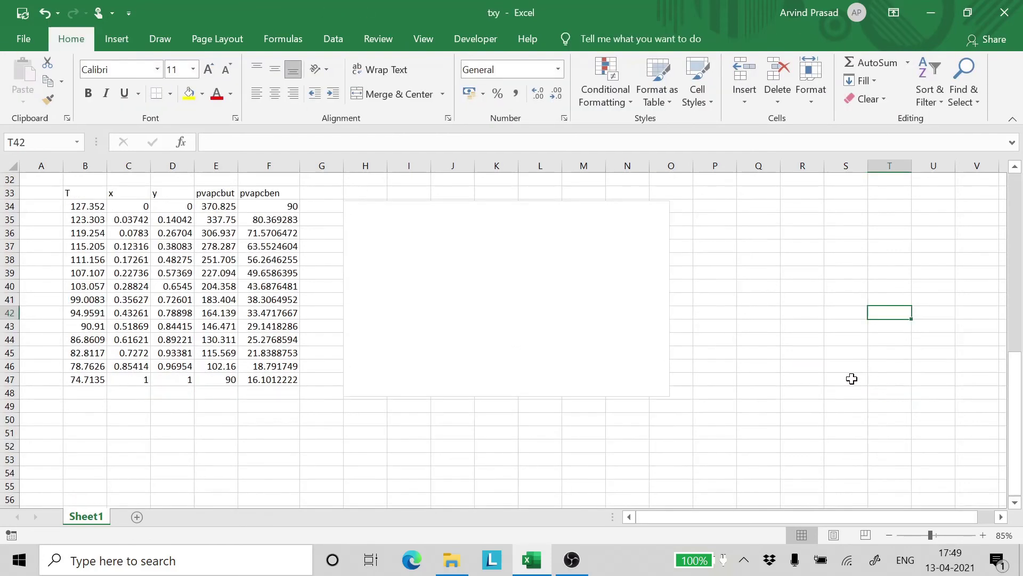
pyautogui.doubleClick(507, 308)
pyautogui.rightClick(507, 309)
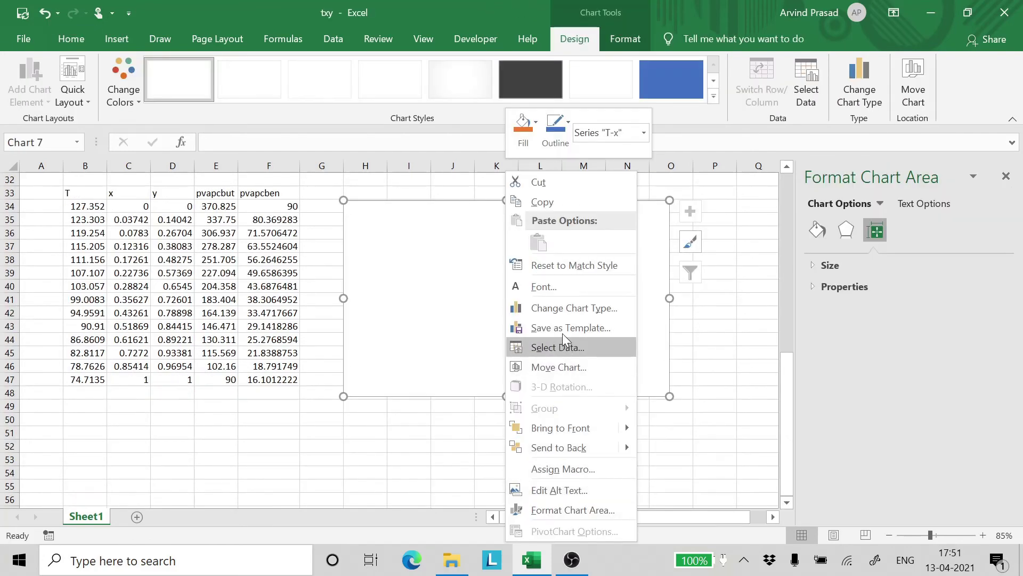
pyautogui.click(563, 352)
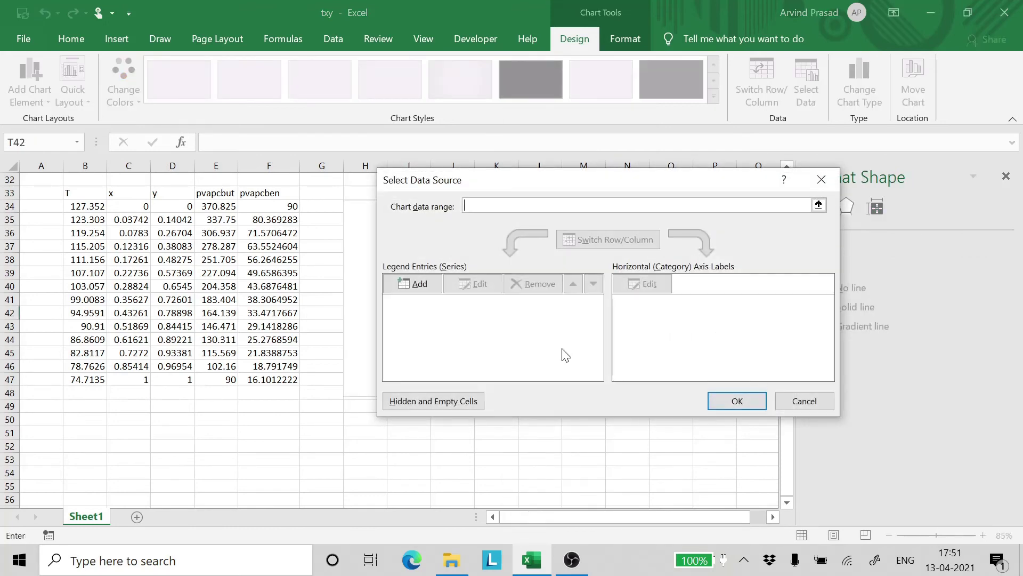
pyautogui.click(419, 287)
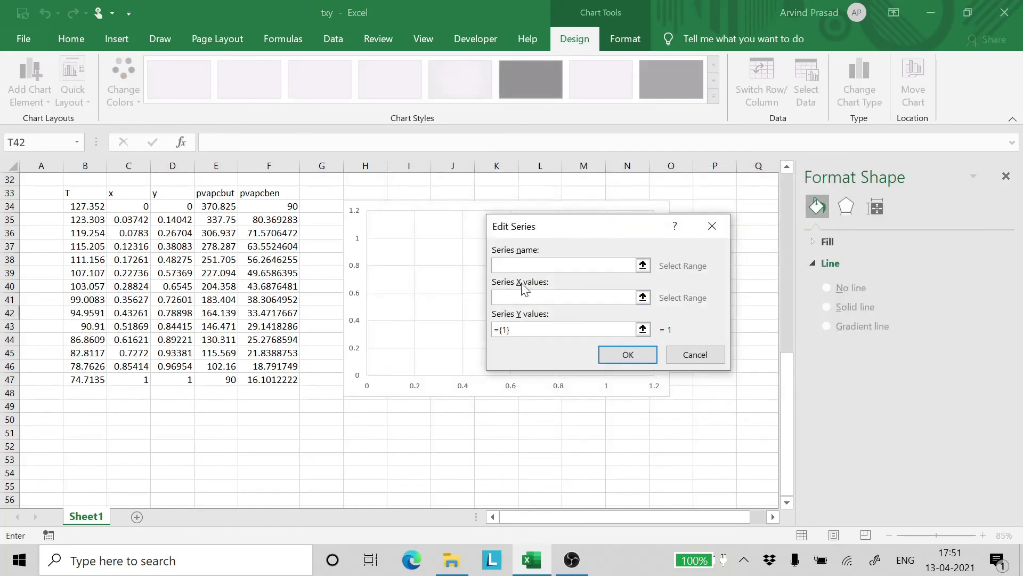
pyautogui.write('T-x')
pyautogui.press('Tab')
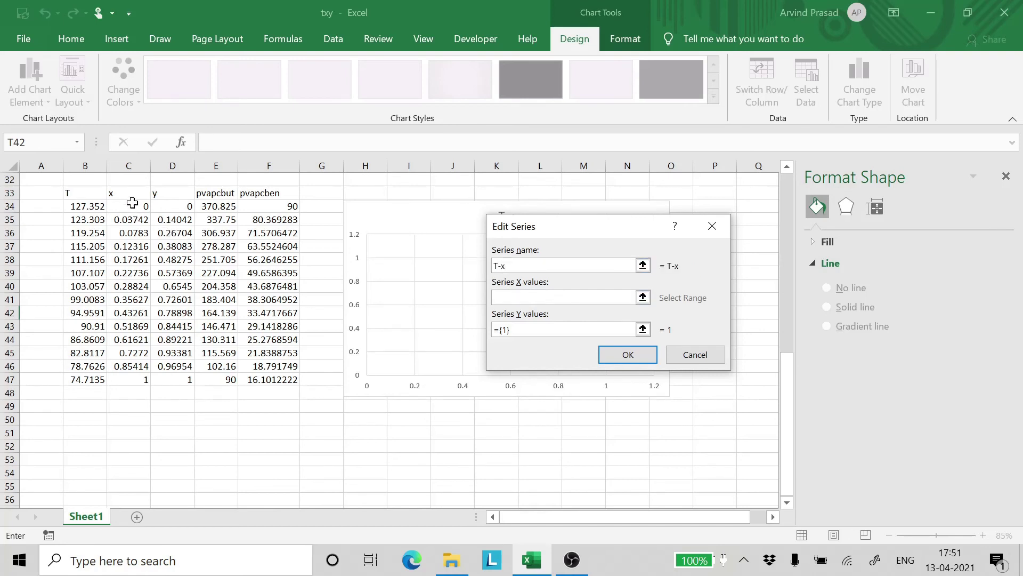
pyautogui.moveTo(132, 203); pyautogui.dragTo(145, 379)
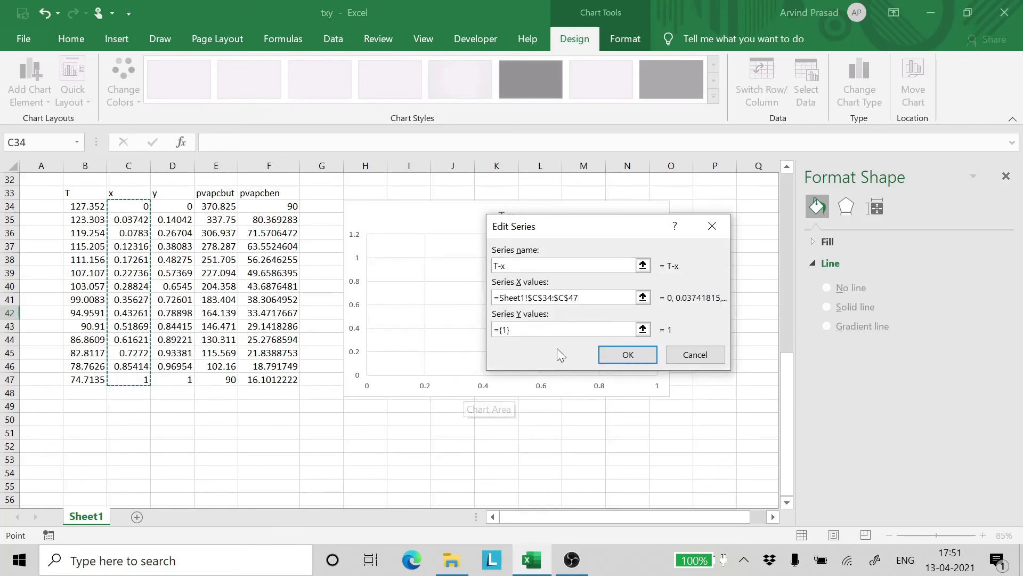
pyautogui.click(597, 329)
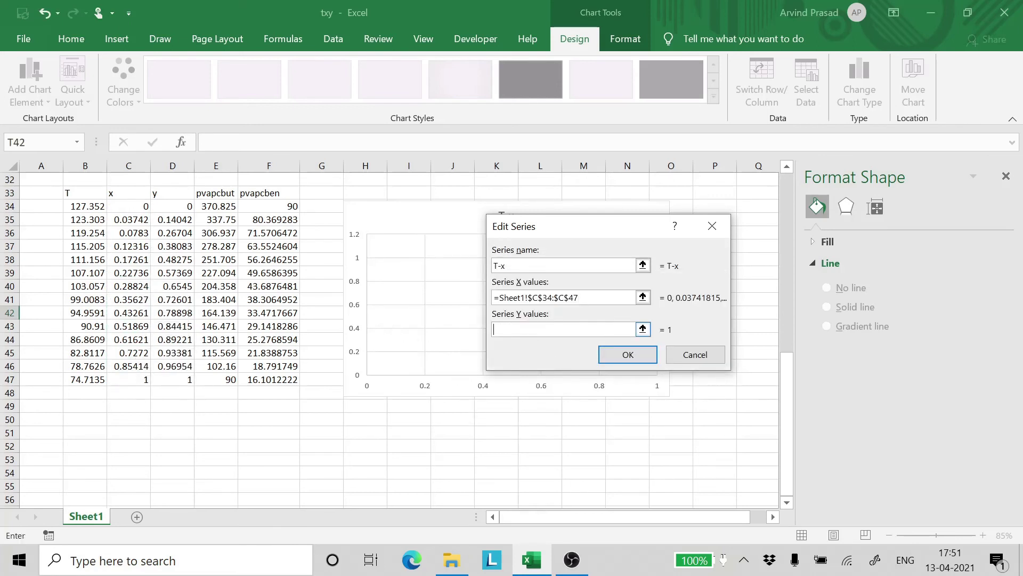
pyautogui.moveTo(86, 206); pyautogui.dragTo(86, 380)
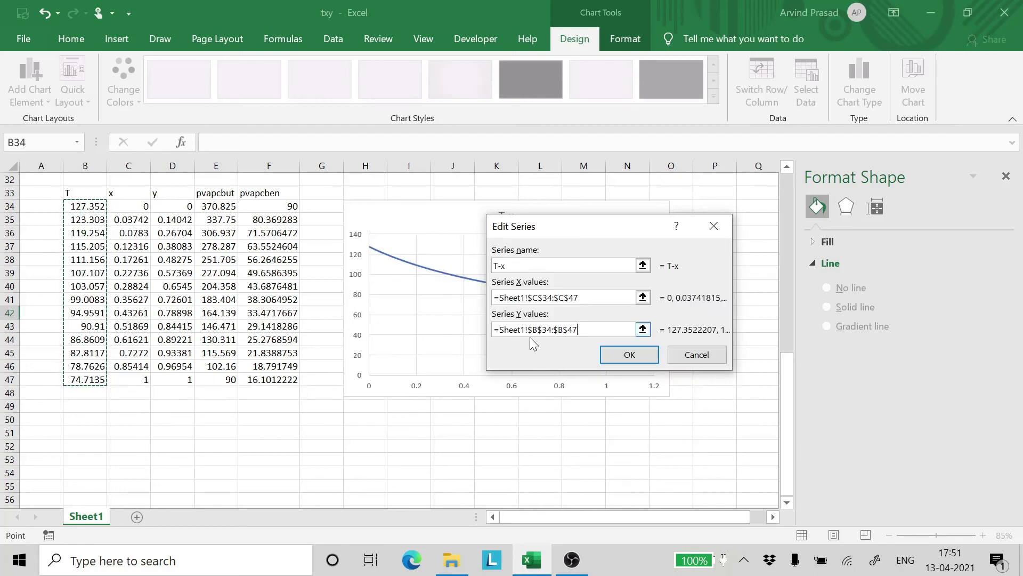
pyautogui.click(633, 357)
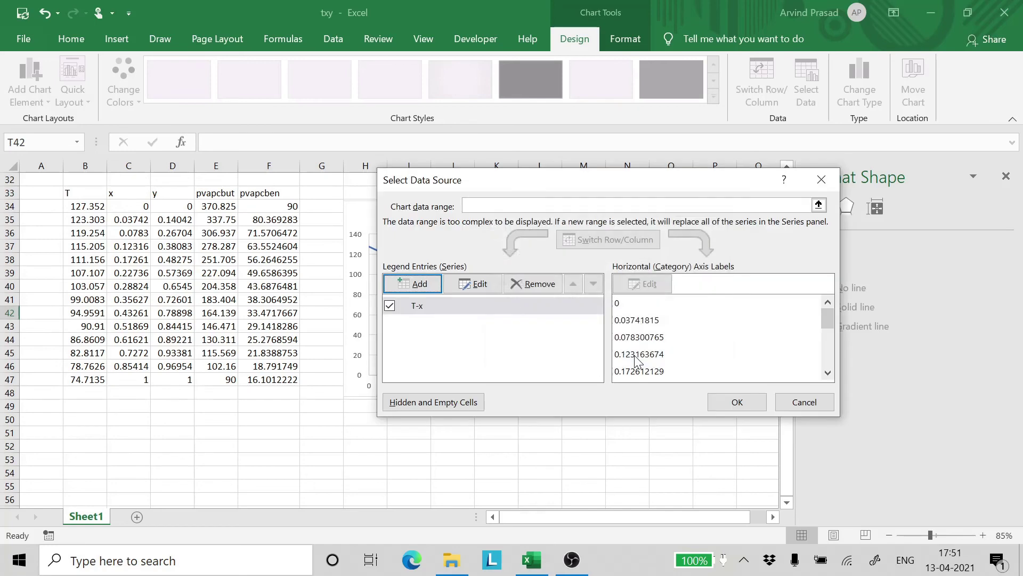
# Add a 'T-y' series with X values D34:D47 and Y values B34:B47, and confirm.
pyautogui.click(414, 283)
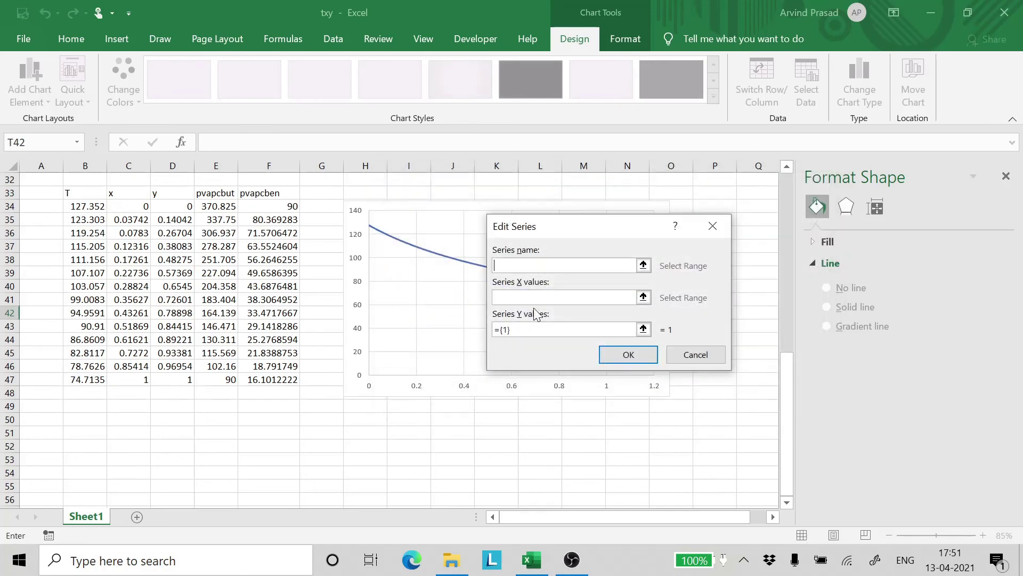
pyautogui.write('T-y')
pyautogui.click(509, 298)
pyautogui.moveTo(167, 208); pyautogui.dragTo(178, 378)
pyautogui.click(536, 329)
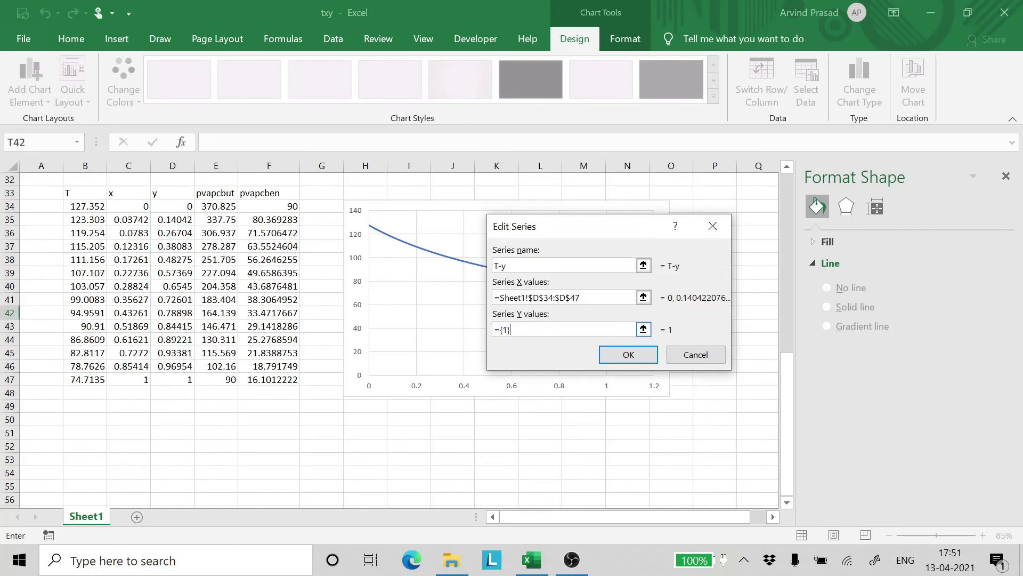
pyautogui.press('BackSpace')
pyautogui.moveTo(80, 206); pyautogui.dragTo(87, 379)
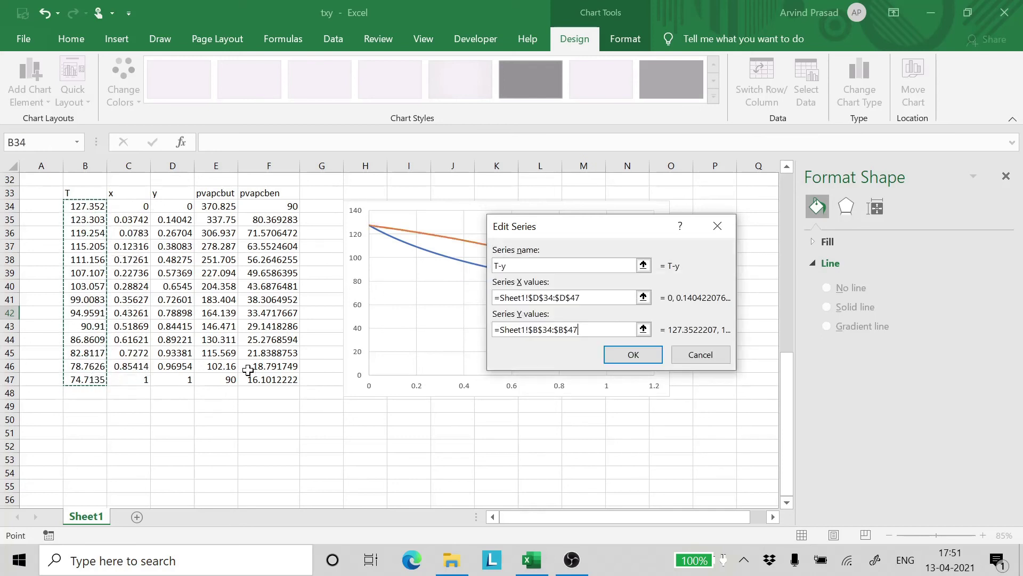
pyautogui.click(628, 357)
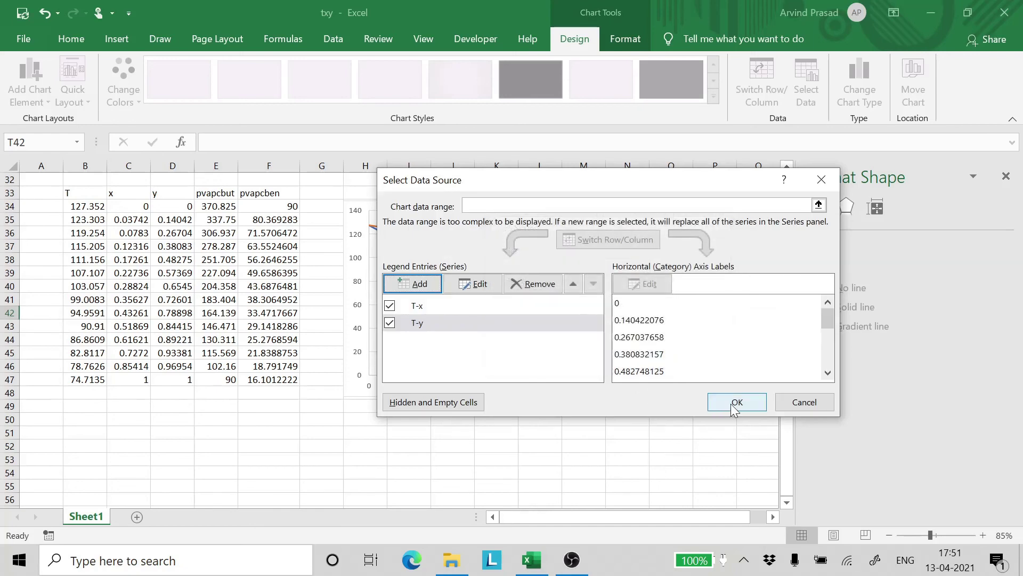
pyautogui.click(733, 404)
pyautogui.click(636, 459)
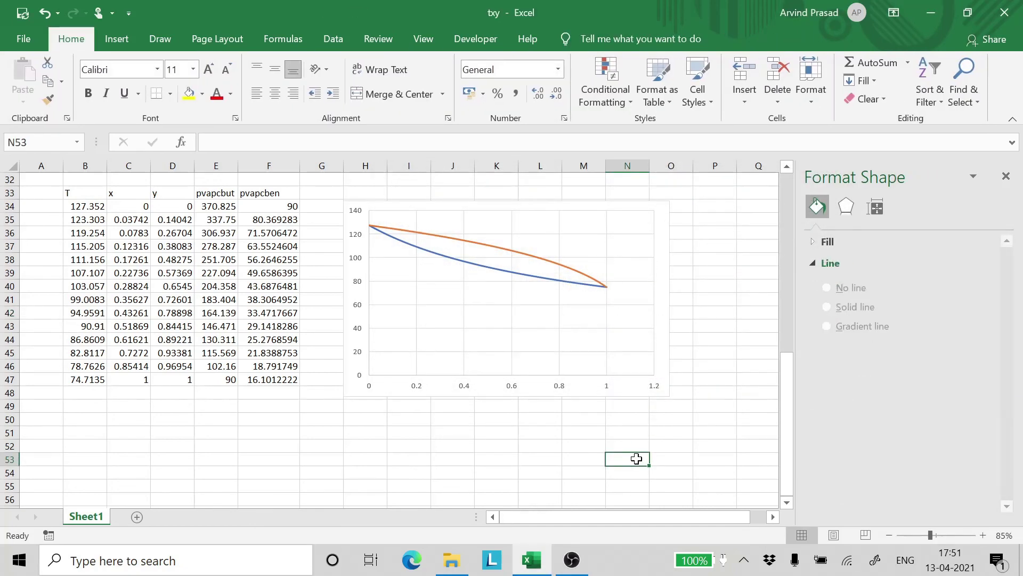
# Fix the horizontal axis maximum bound at 1.0 in Format Axis.
pyautogui.click(453, 387)
pyautogui.rightClick(453, 390)
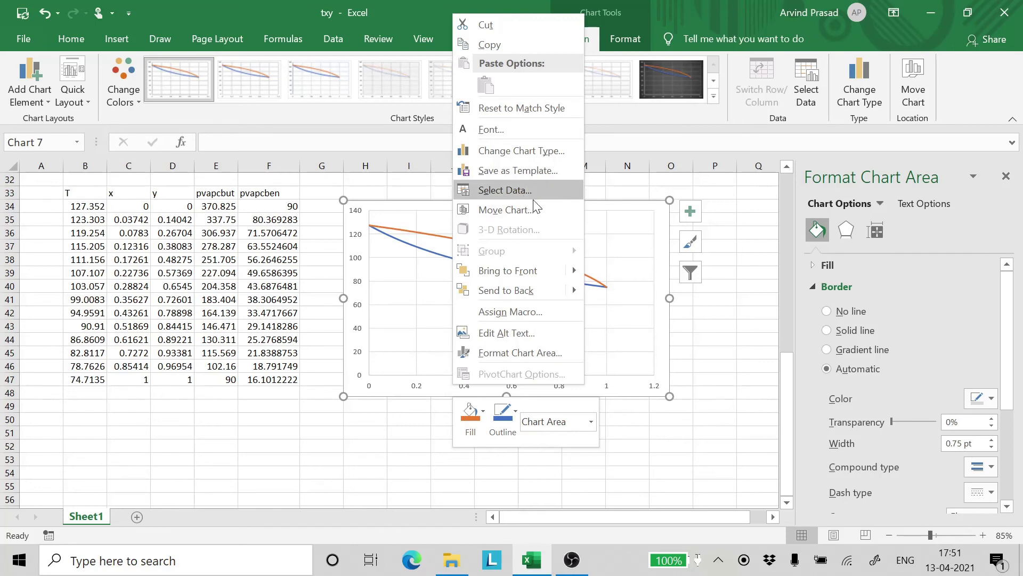
pyautogui.click(714, 326)
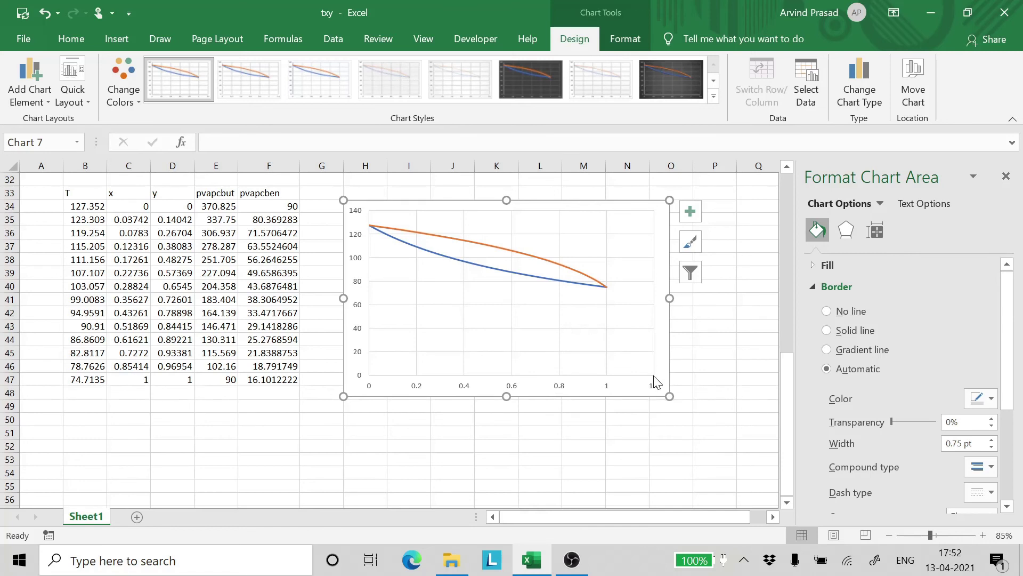
pyautogui.click(560, 388)
pyautogui.rightClick(560, 391)
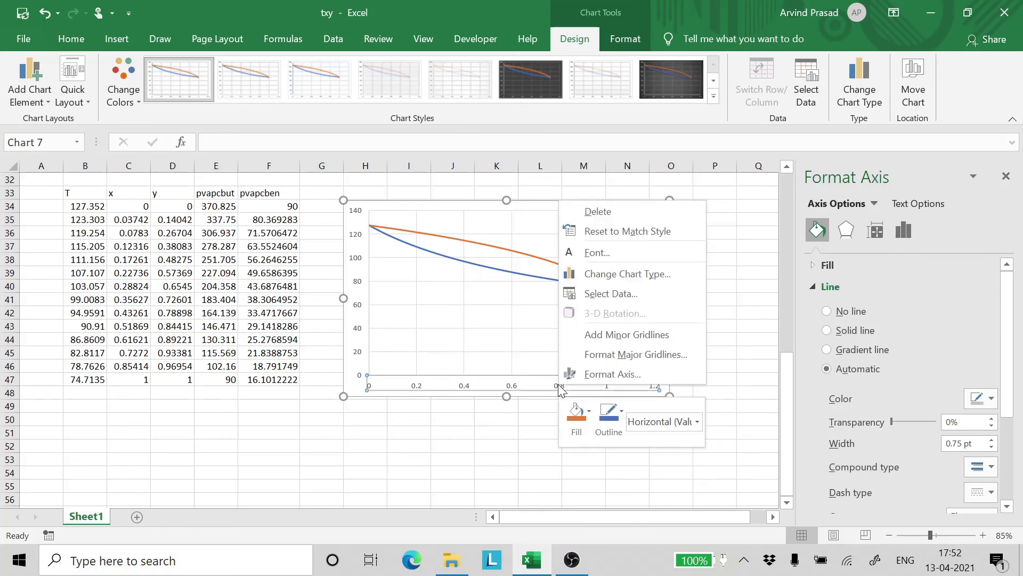
pyautogui.click(613, 374)
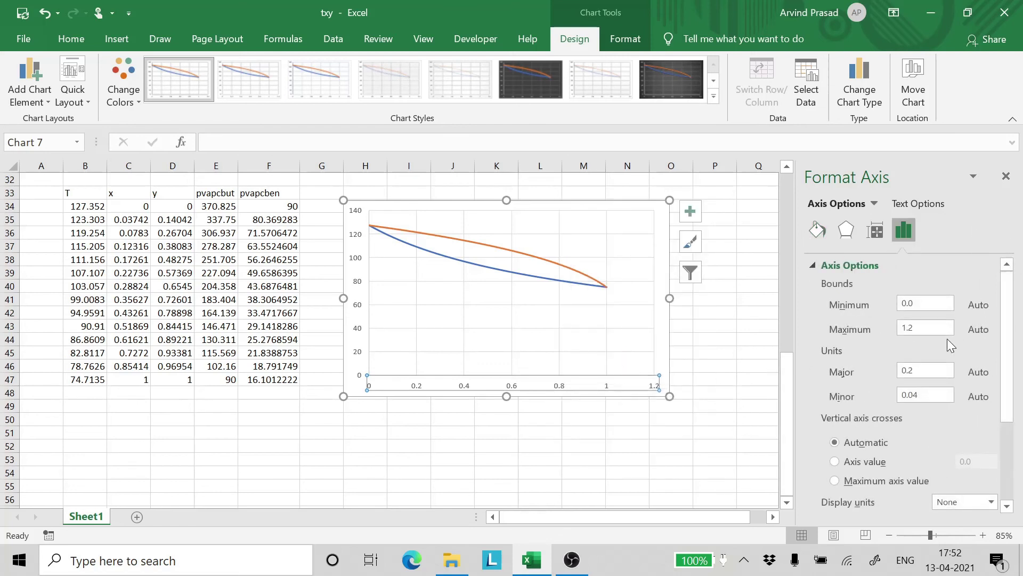
pyautogui.click(917, 327)
pyautogui.press('Return')
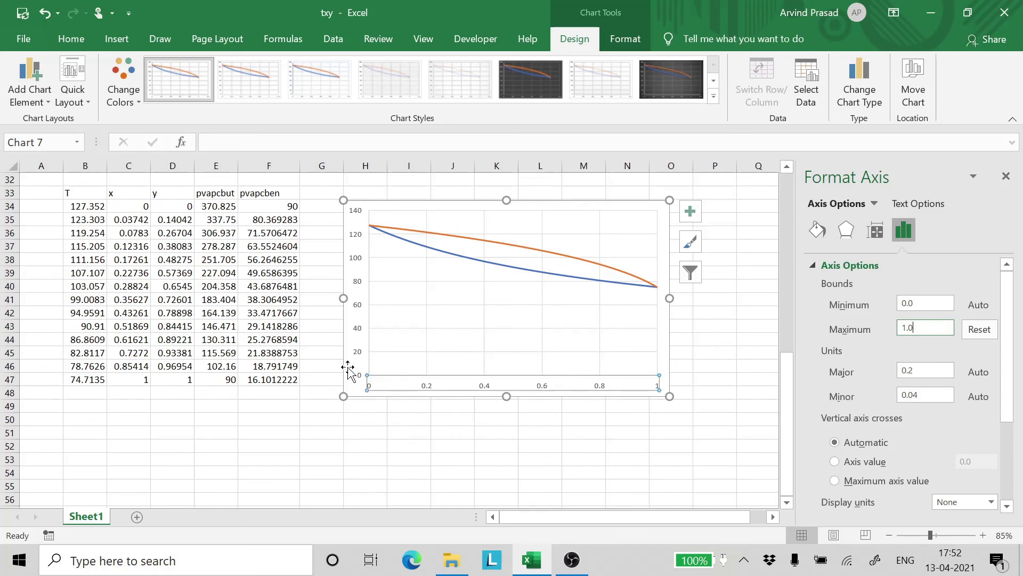
# Set the vertical axis minimum bound to 30 so it runs from 30 to 150.
pyautogui.click(358, 356)
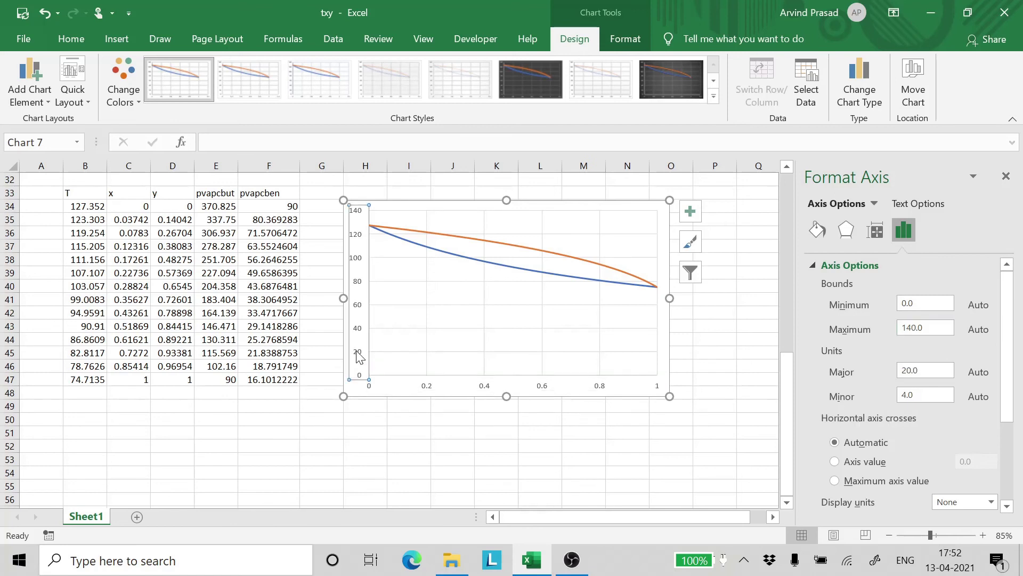
pyautogui.click(914, 302)
pyautogui.write('30')
pyautogui.press('Return')
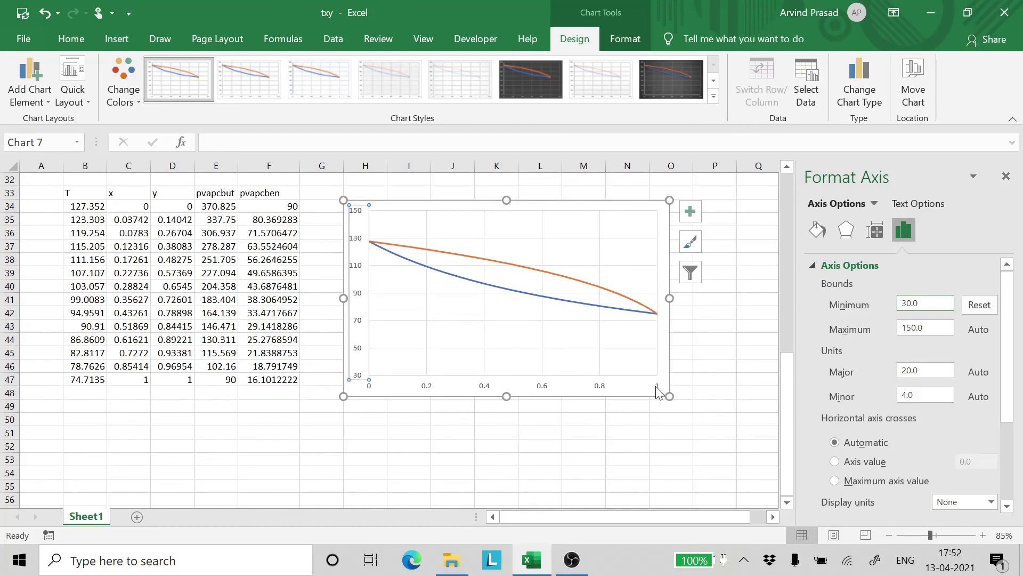
pyautogui.click(657, 458)
# Scroll the worksheet to view the table, pressure scroll bar and finished chart.
pyautogui.scroll(2, 712, 374)
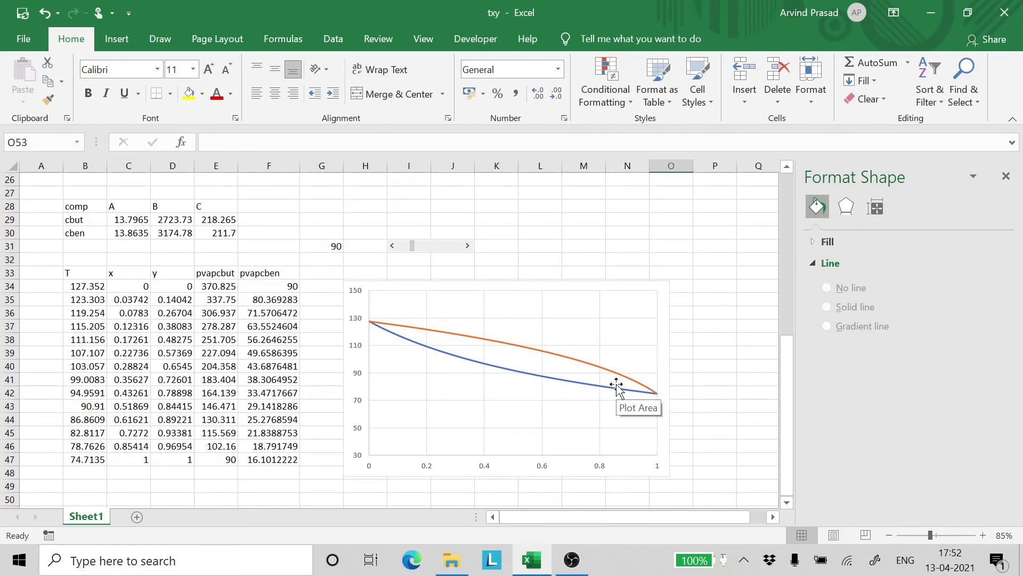
pyautogui.scroll(3, 616, 385)
pyautogui.scroll(-1, 617, 386)
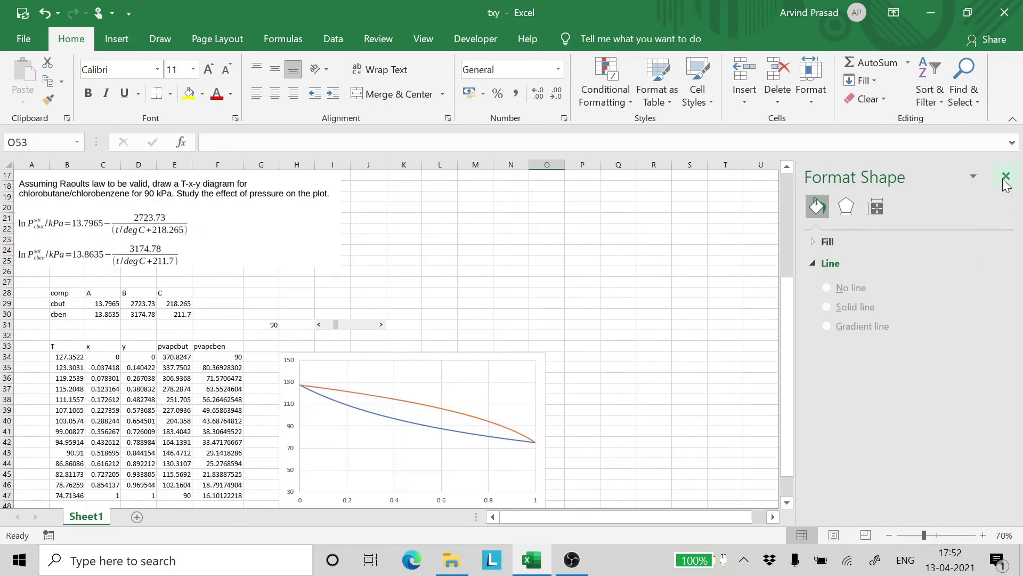
pyautogui.scroll(-3, 748, 289)
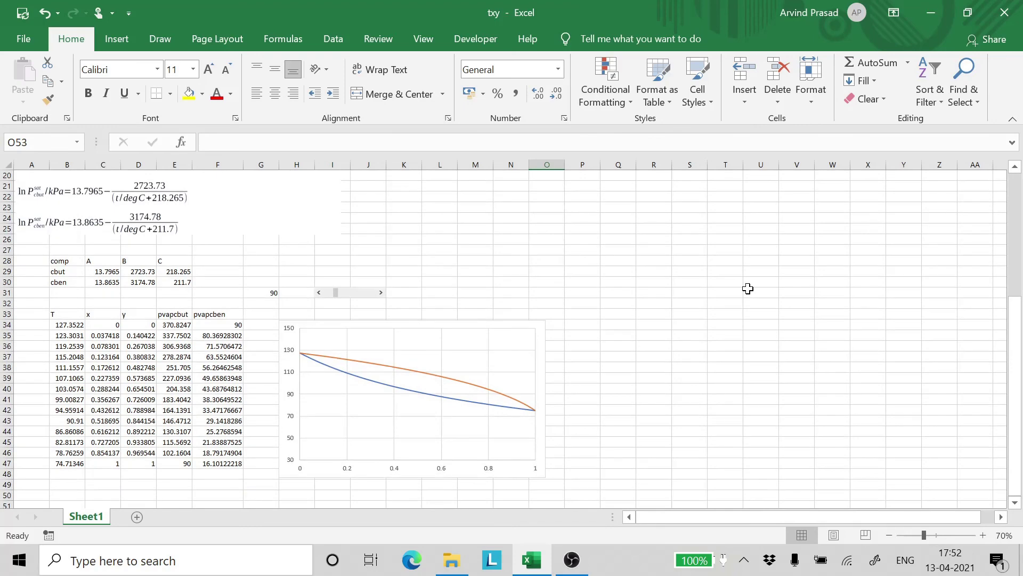
pyautogui.scroll(2, 713, 296)
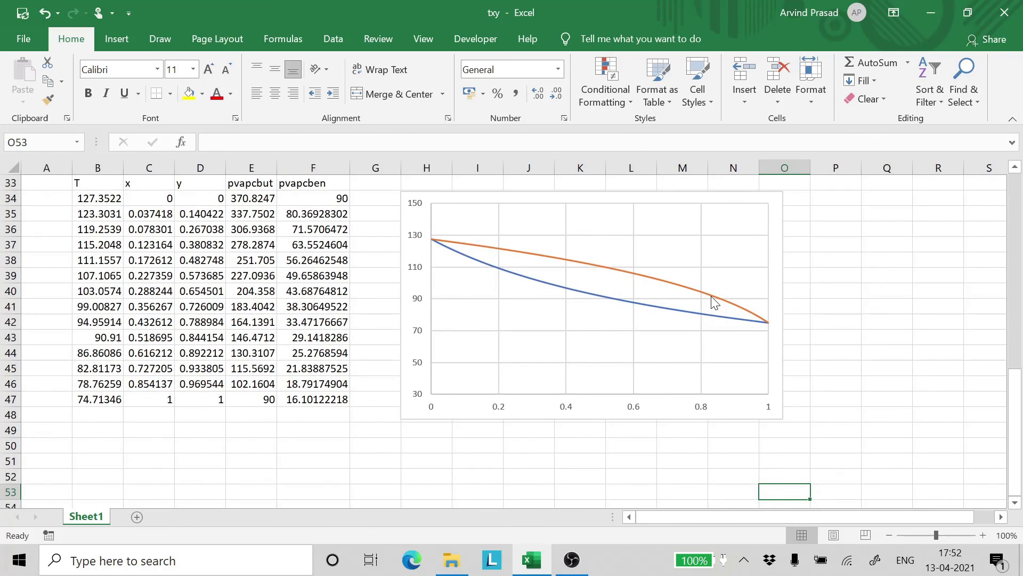
pyautogui.scroll(1, 872, 297)
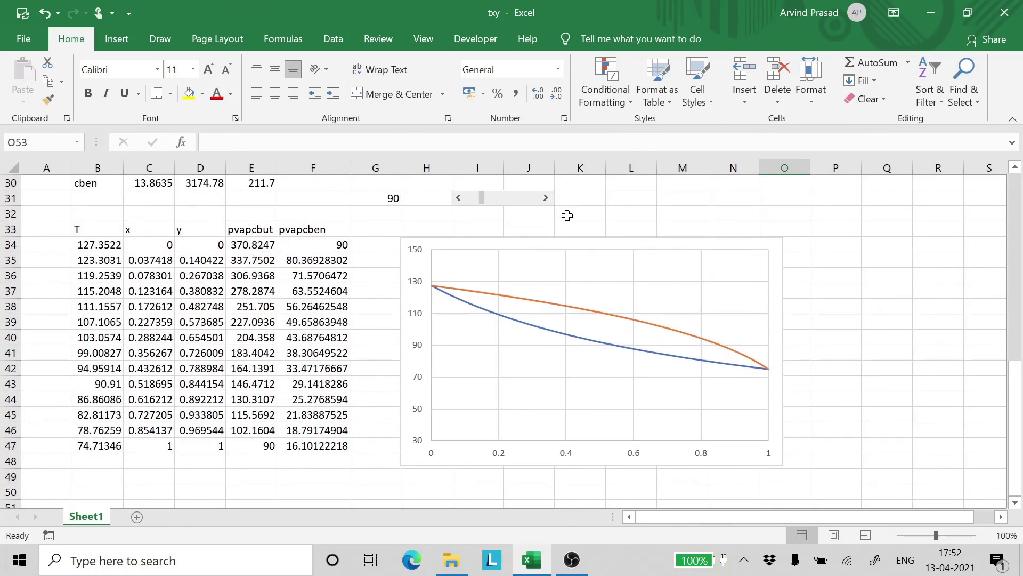
# Raise the G31 pressure toward 130 with the scroll bar, recalculating the table and curves.
pyautogui.click(546, 198)
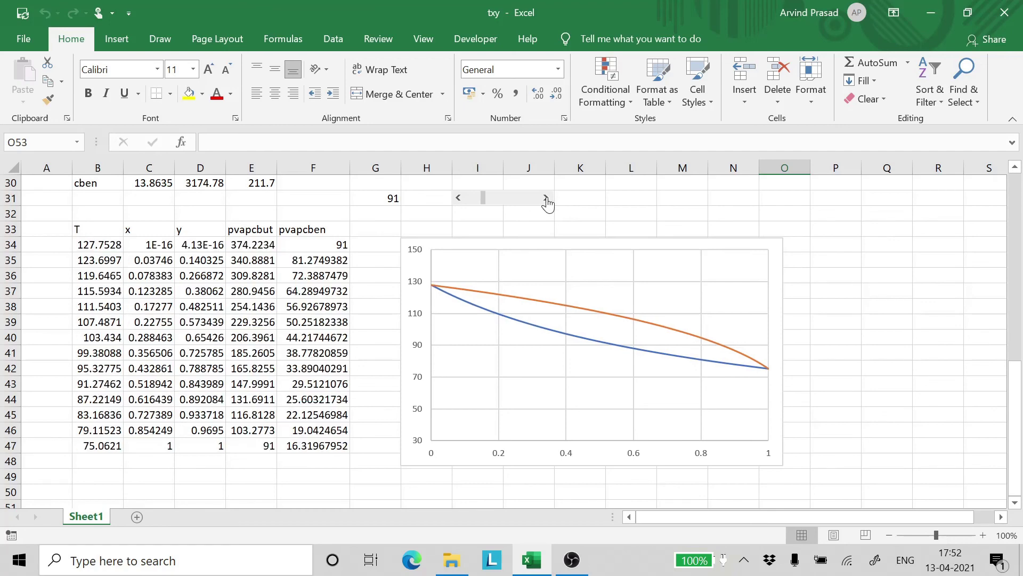
pyautogui.click(546, 198)
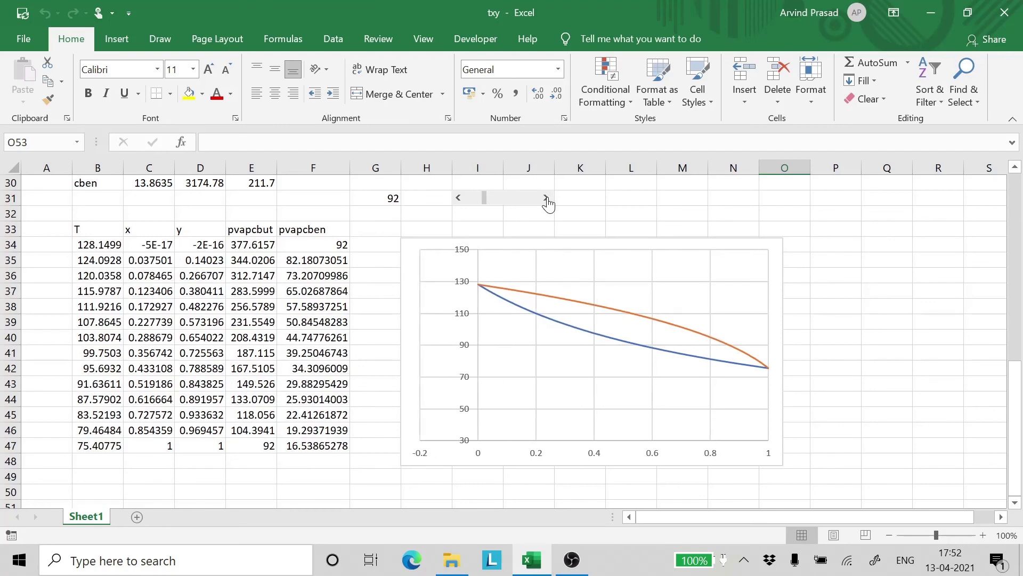
pyautogui.click(545, 198)
pyautogui.click(546, 198)
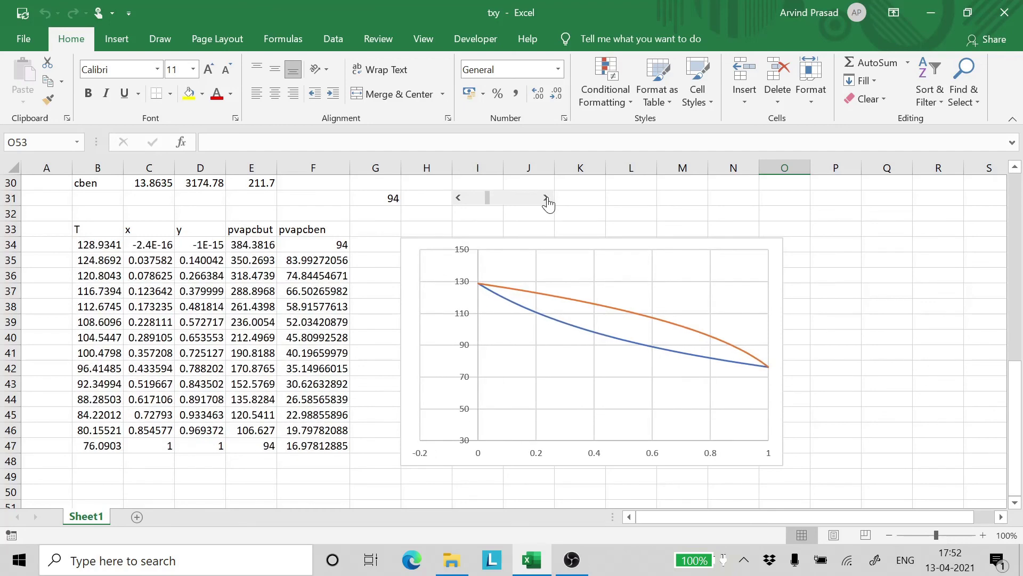
pyautogui.click(545, 198)
pyautogui.click(546, 198)
pyautogui.click(546, 198)
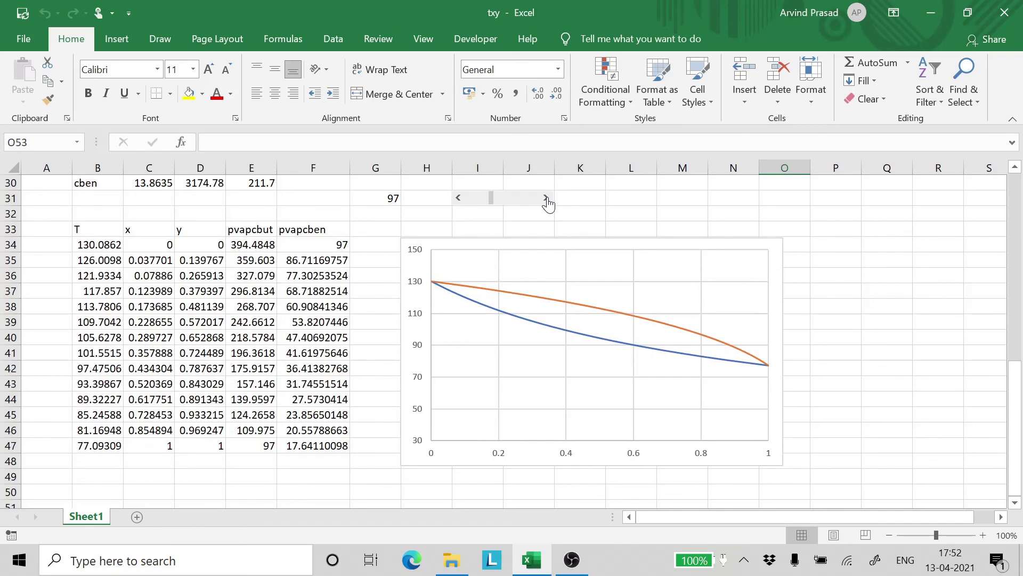
pyautogui.click(546, 199)
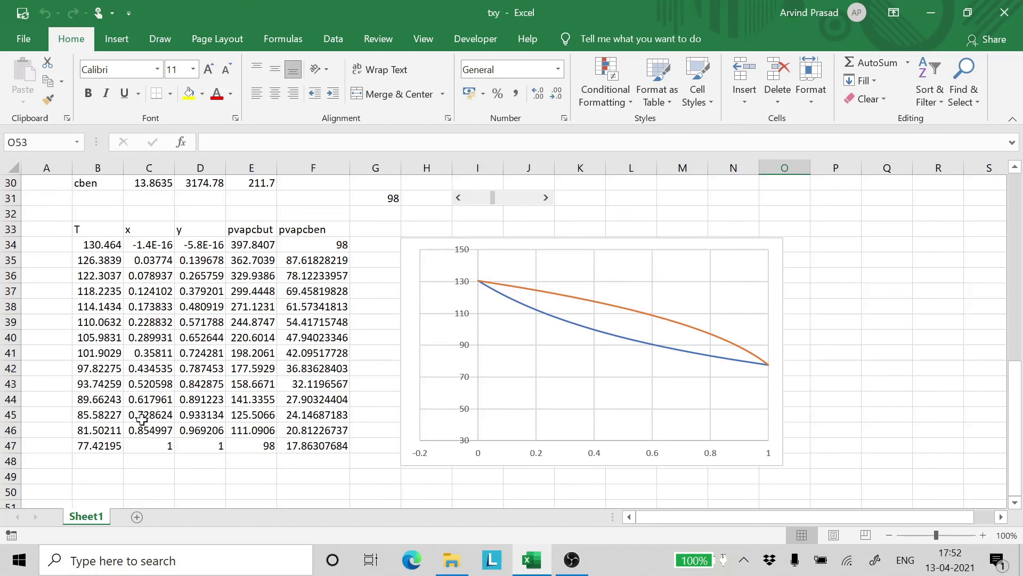
pyautogui.click(546, 198)
pyautogui.click(546, 199)
pyautogui.doubleClick(546, 198)
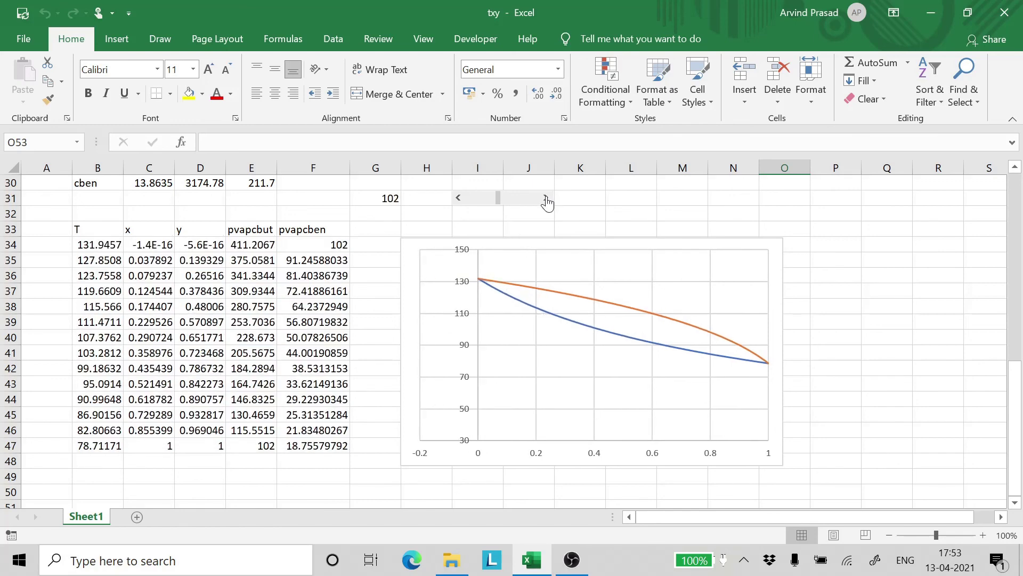
pyautogui.doubleClick(546, 198)
pyautogui.click(546, 198)
pyautogui.doubleClick(545, 198)
pyautogui.doubleClick(546, 199)
pyautogui.click(546, 198)
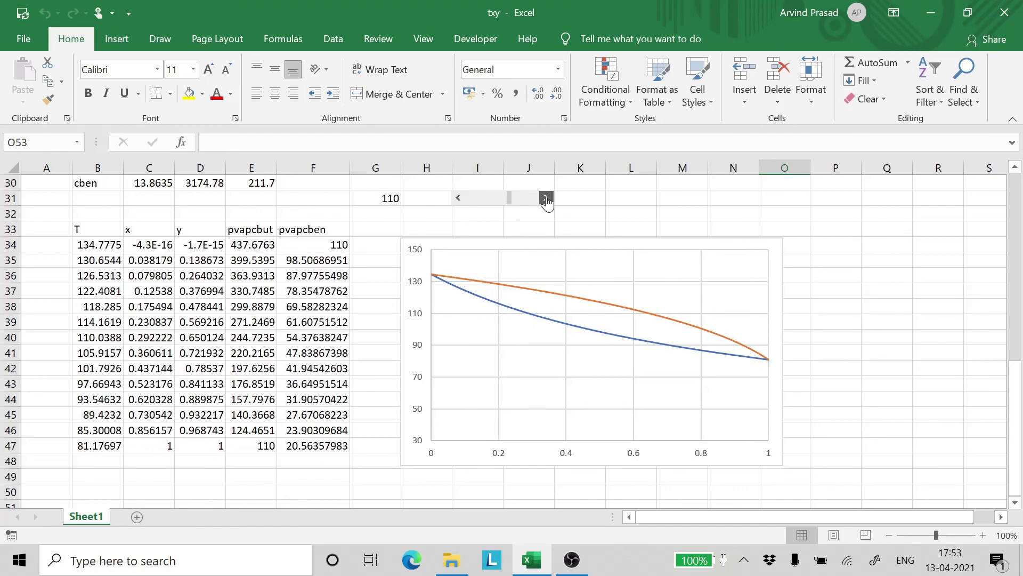
pyautogui.doubleClick(546, 199)
pyautogui.doubleClick(546, 198)
pyautogui.click(546, 199)
pyautogui.doubleClick(546, 198)
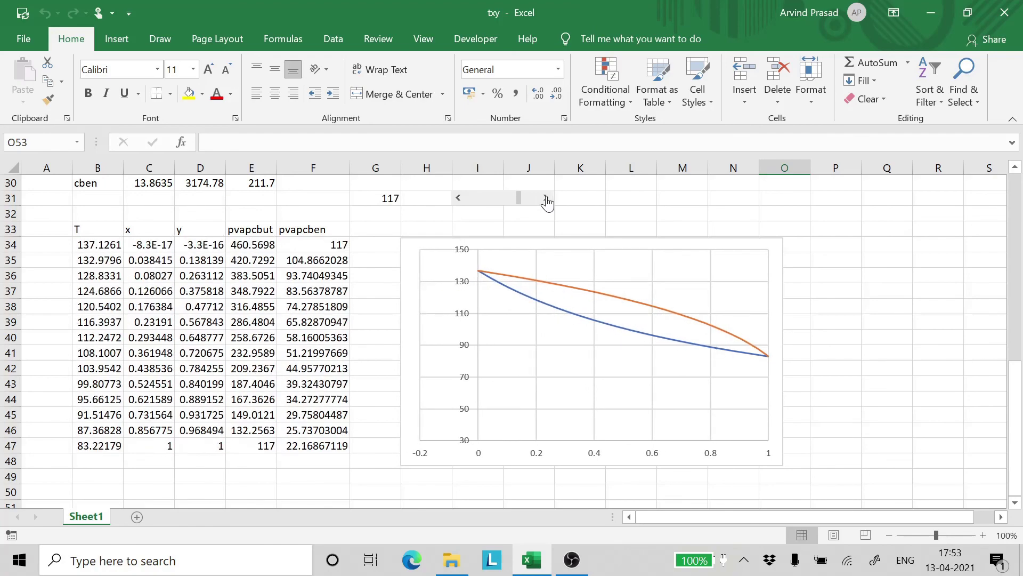
pyautogui.doubleClick(546, 198)
pyautogui.click(546, 199)
pyautogui.doubleClick(546, 198)
pyautogui.doubleClick(546, 198)
pyautogui.doubleClick(546, 198)
pyautogui.doubleClick(546, 198)
pyautogui.doubleClick(545, 198)
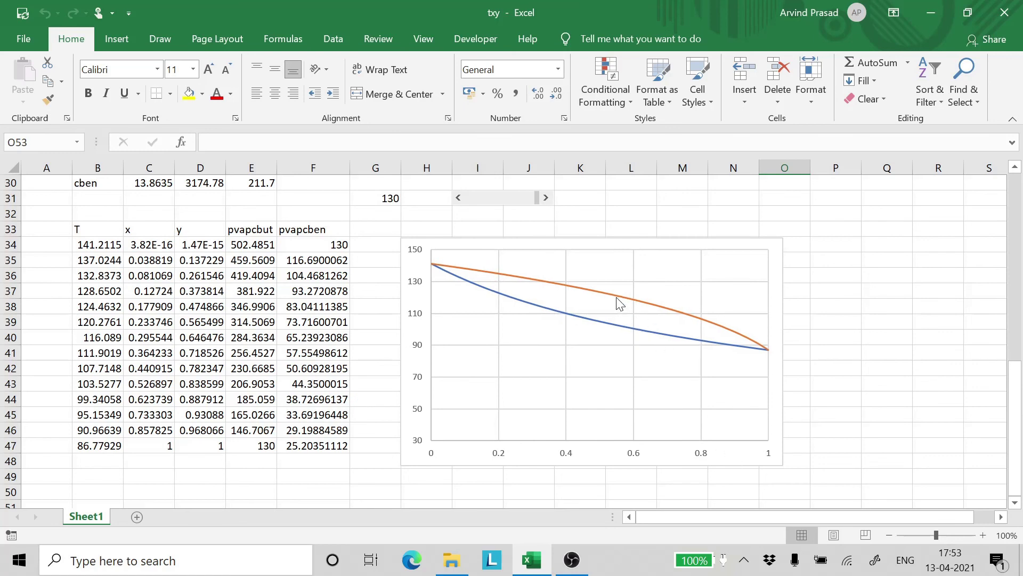
pyautogui.moveTo(620, 303)
pyautogui.moveTo(538, 205); pyautogui.dragTo(455, 212)
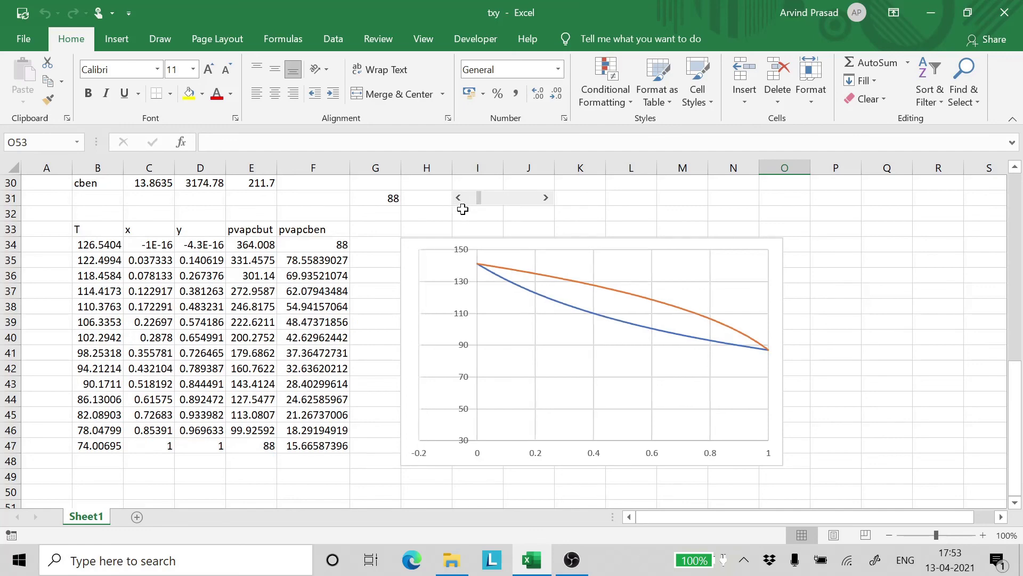
pyautogui.click(459, 201)
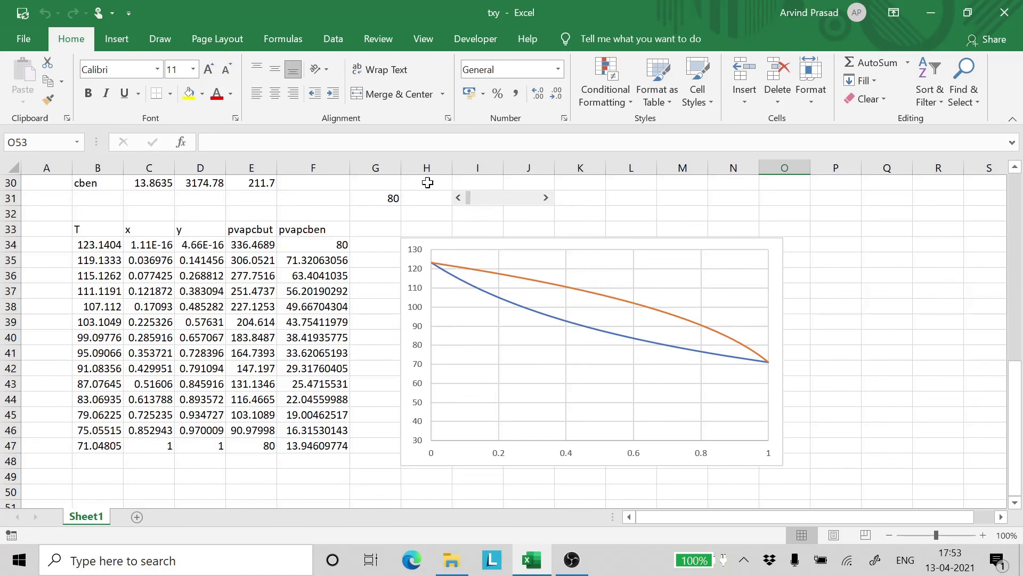
pyautogui.moveTo(471, 209); pyautogui.dragTo(539, 207)
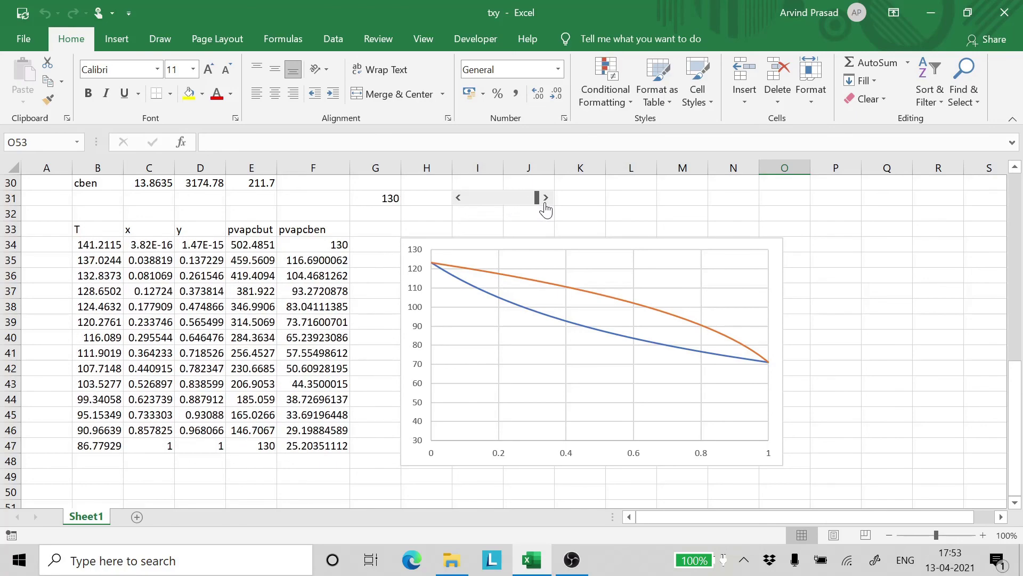